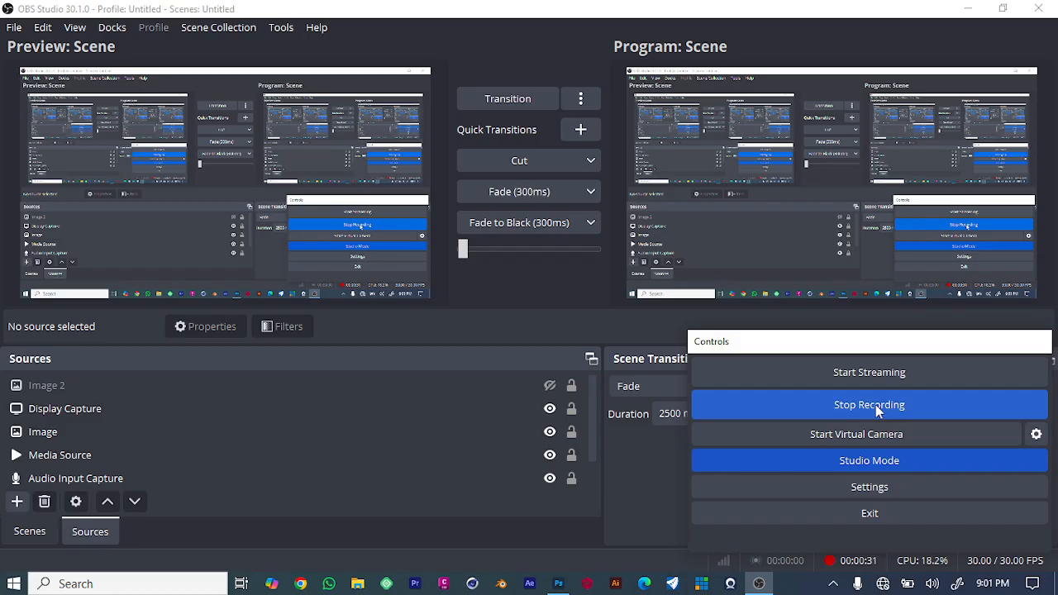
# Switch to Photoshop and create a new 1080 x 1080 px document with a resolution of 300 pixels/inch.
pyautogui.click(559, 585)
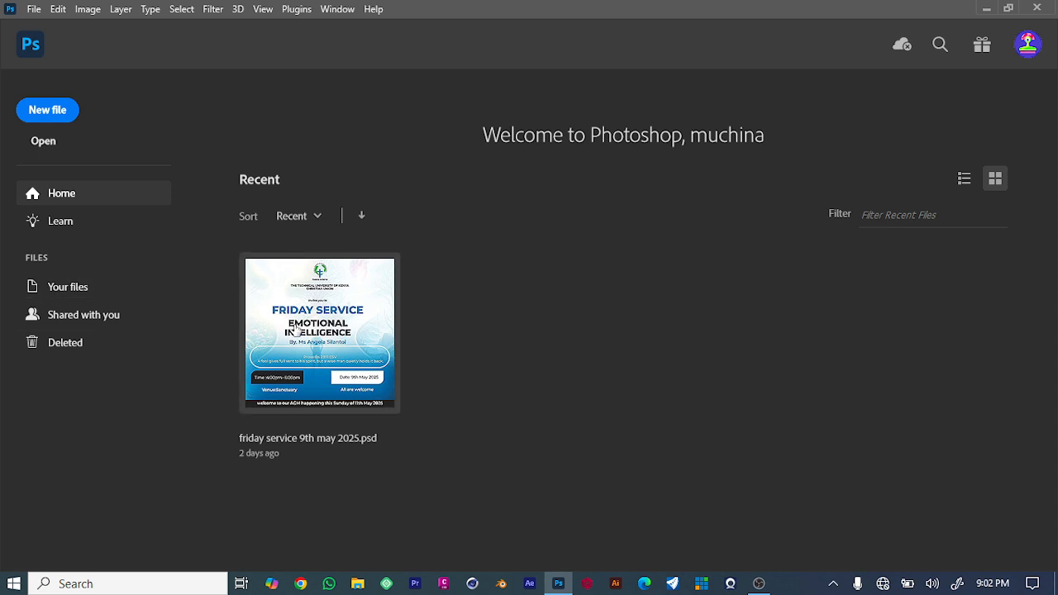
pyautogui.click(46, 122)
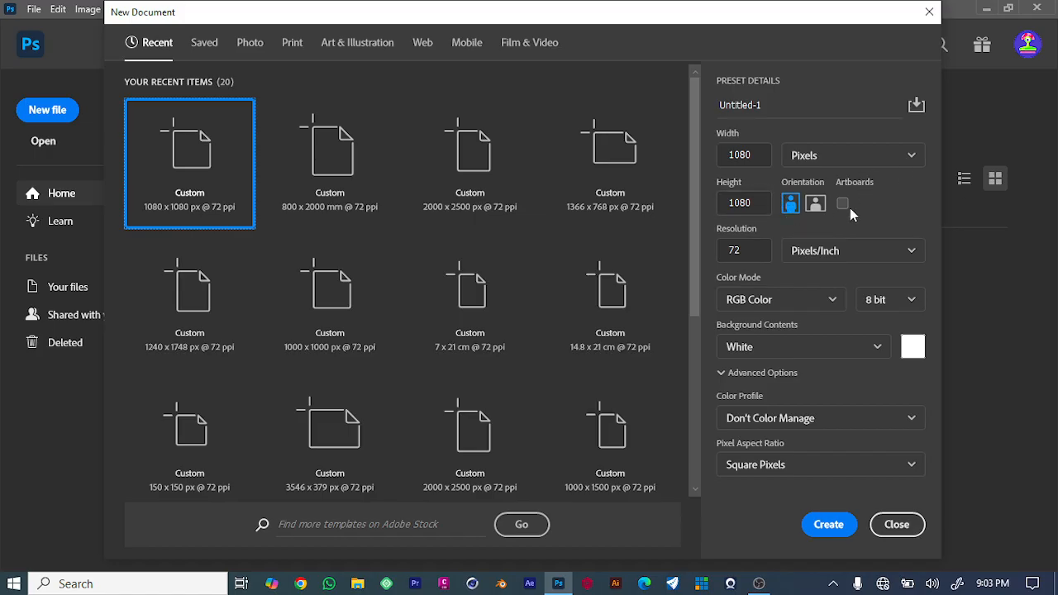
pyautogui.click(910, 252)
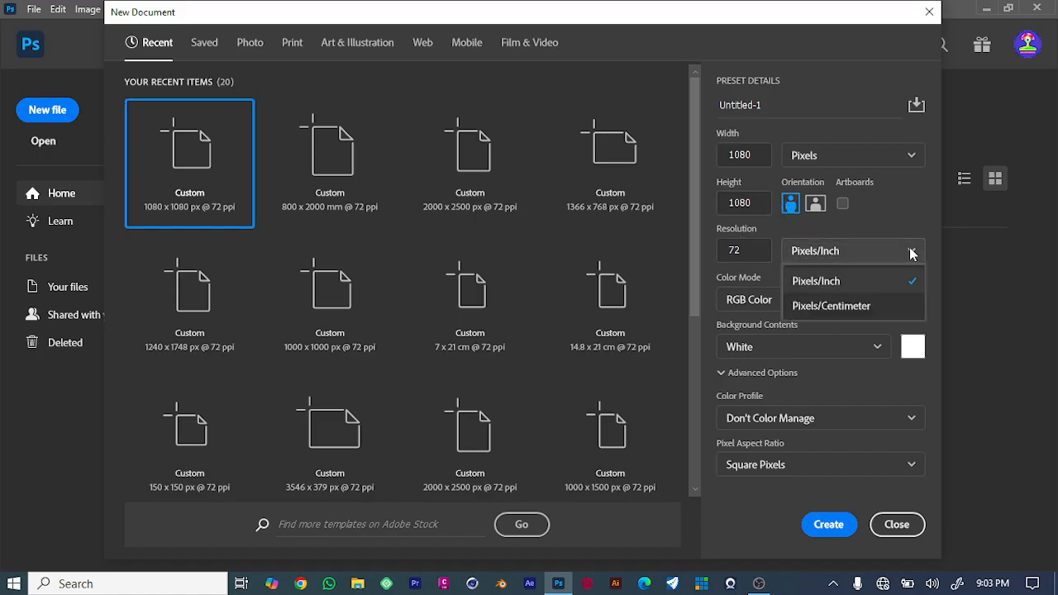
pyautogui.click(909, 252)
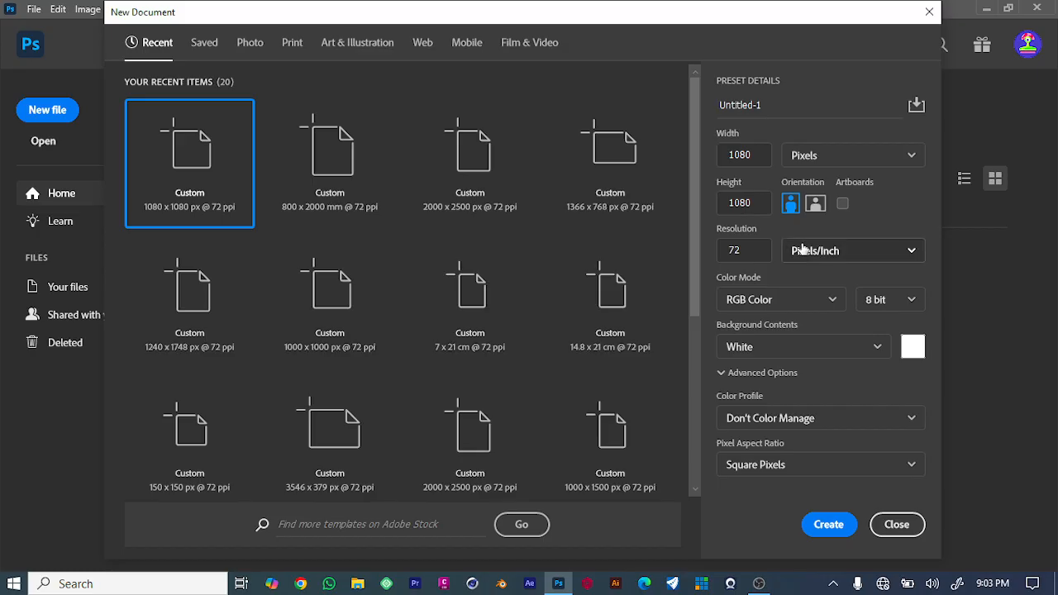
pyautogui.click(743, 248)
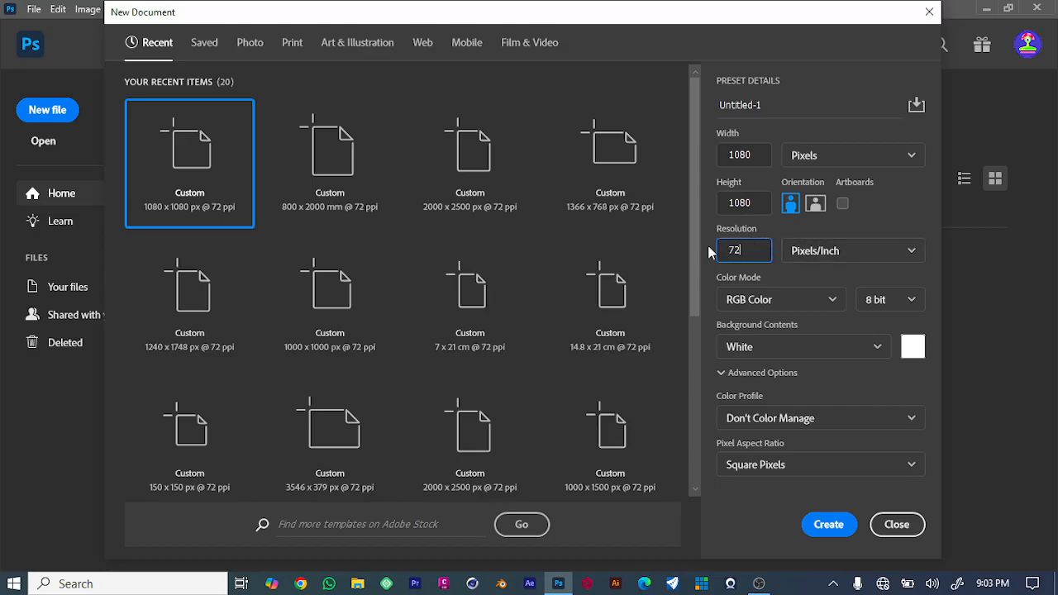
pyautogui.doubleClick(766, 251)
pyautogui.click(740, 254)
pyautogui.moveTo(740, 254); pyautogui.dragTo(704, 253)
pyautogui.write('300')
pyautogui.press('Return')
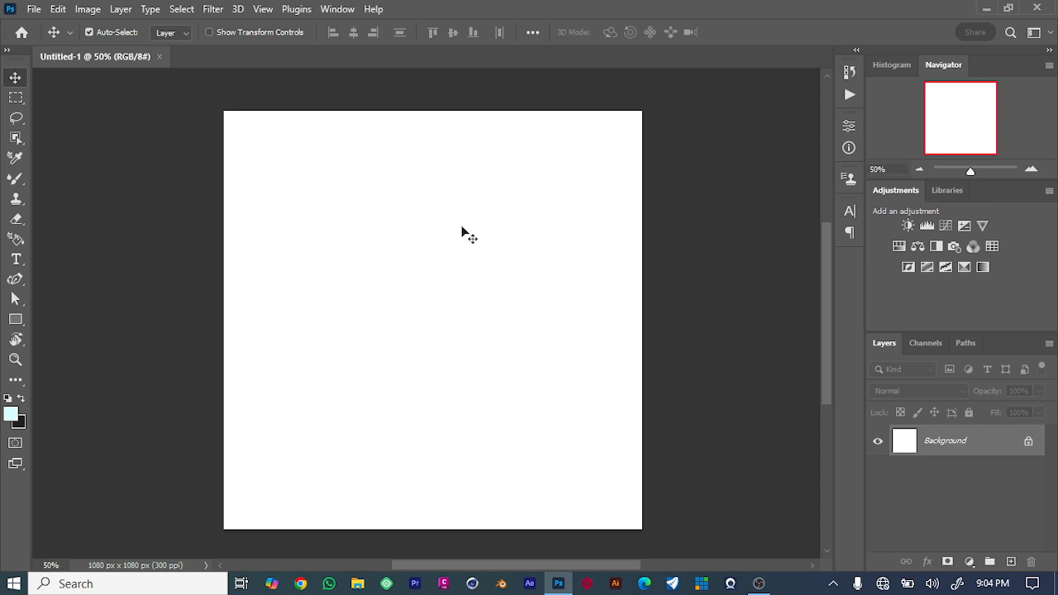
# Start another new document and inspect the colour mode and bit depth choices.
pyautogui.click(36, 8)
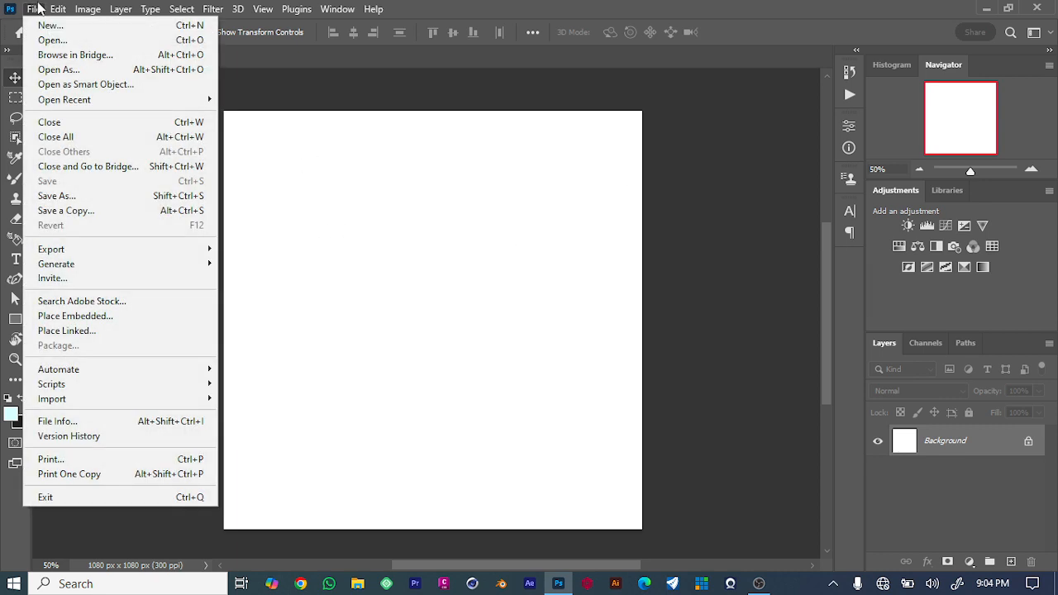
pyautogui.moveTo(57, 8)
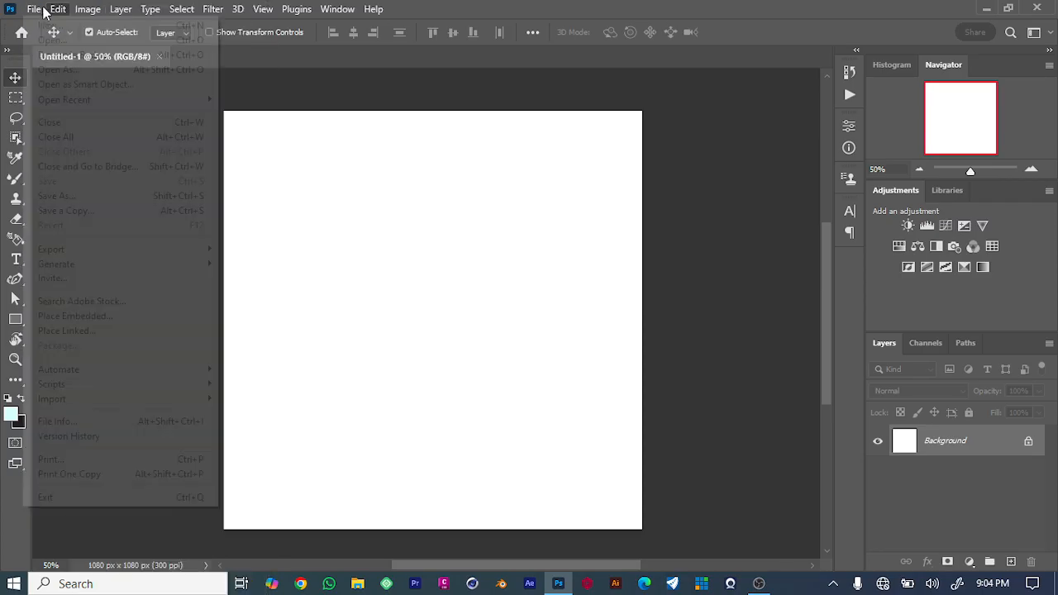
pyautogui.click(45, 28)
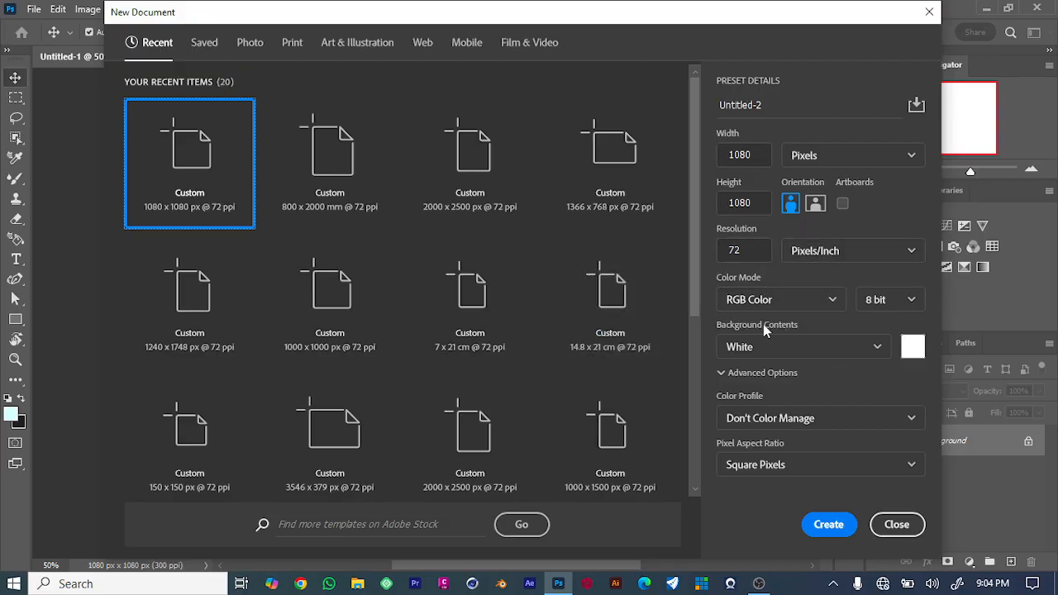
pyautogui.click(829, 301)
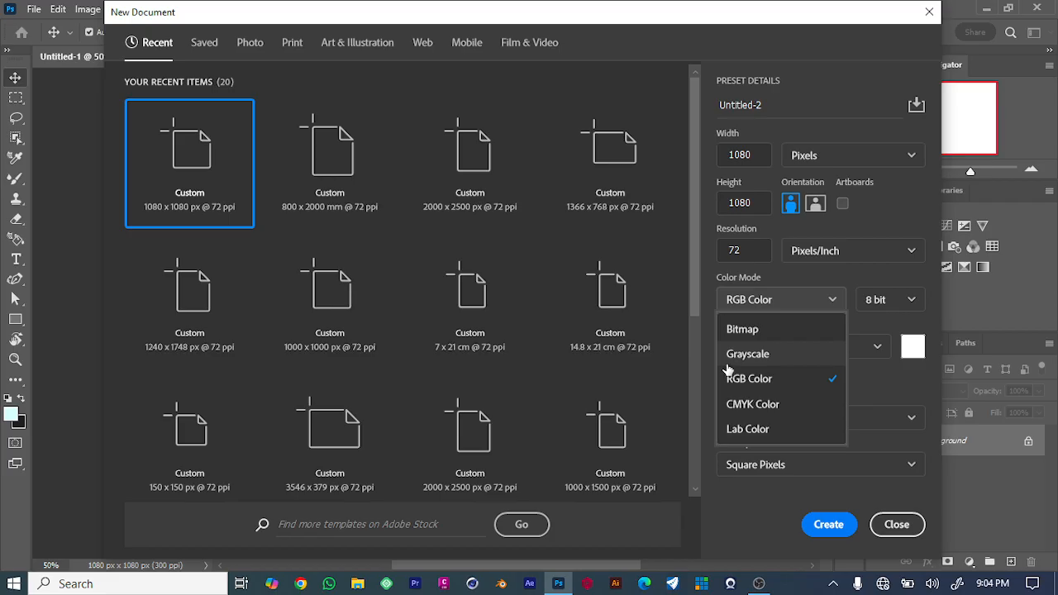
pyautogui.click(904, 447)
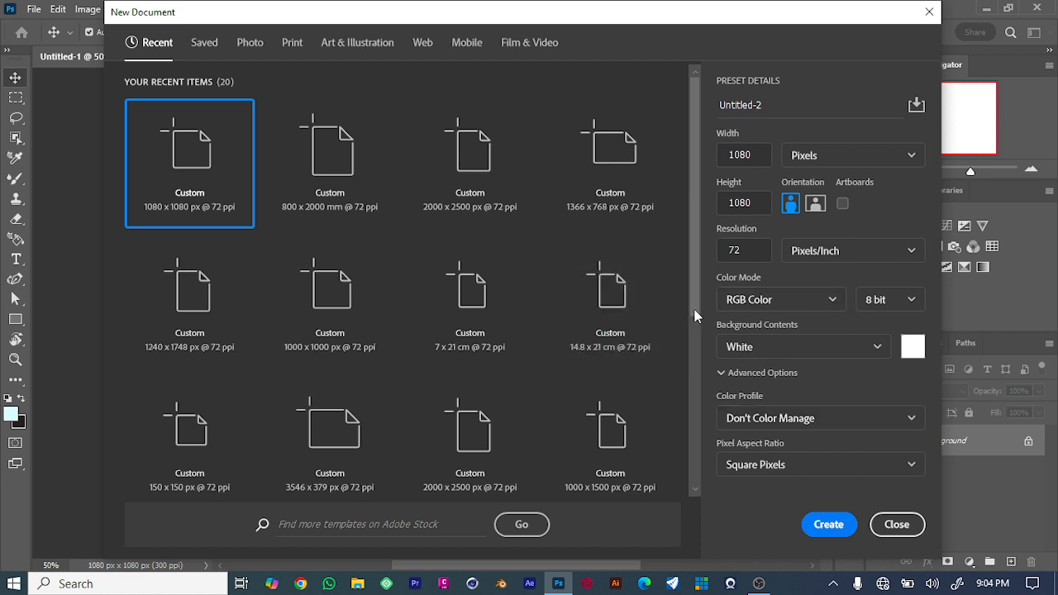
pyautogui.click(912, 297)
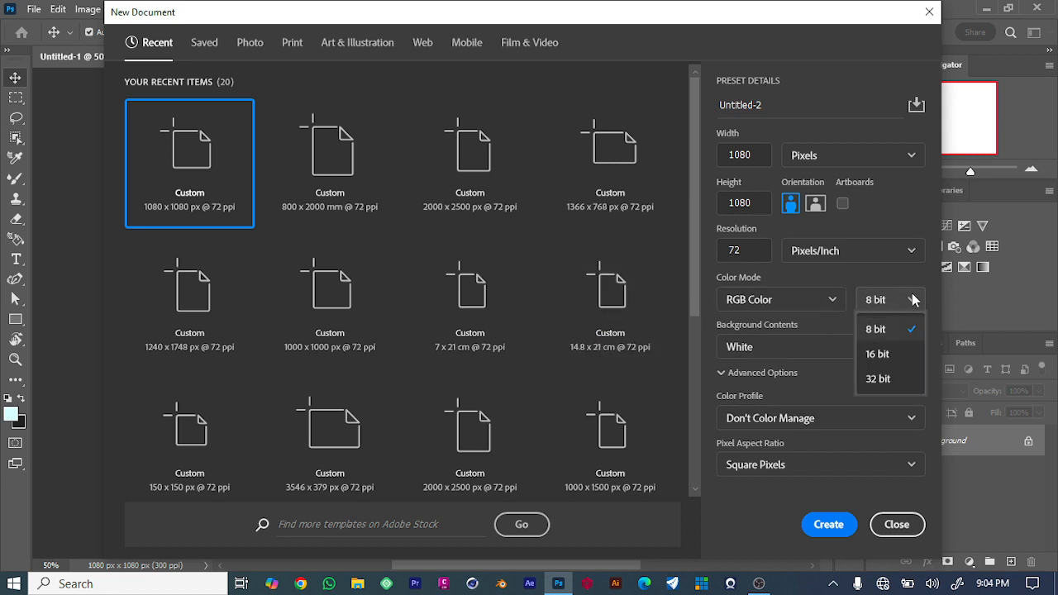
pyautogui.click(912, 297)
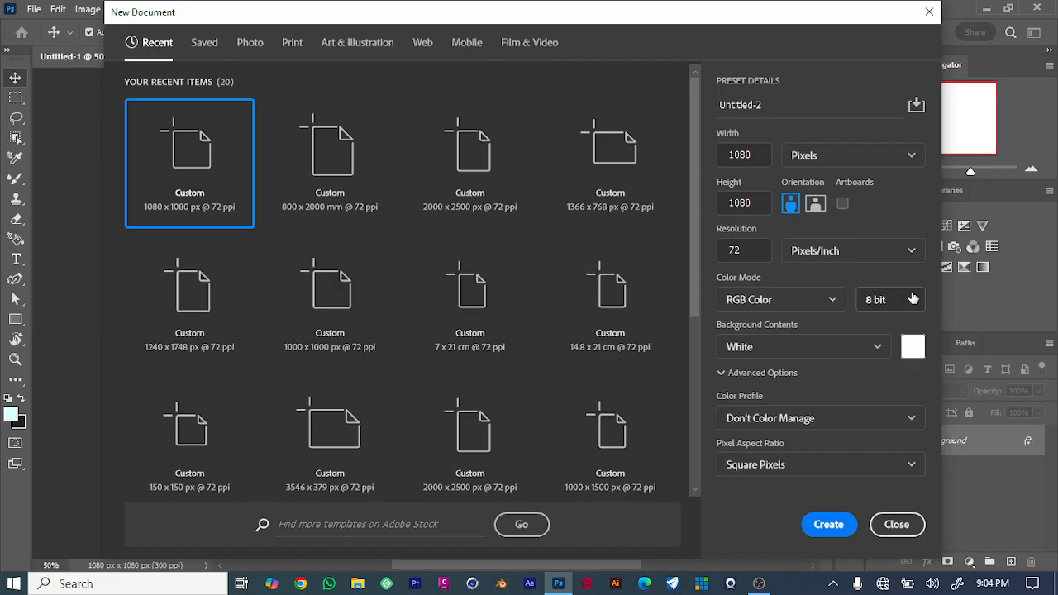
pyautogui.click(912, 297)
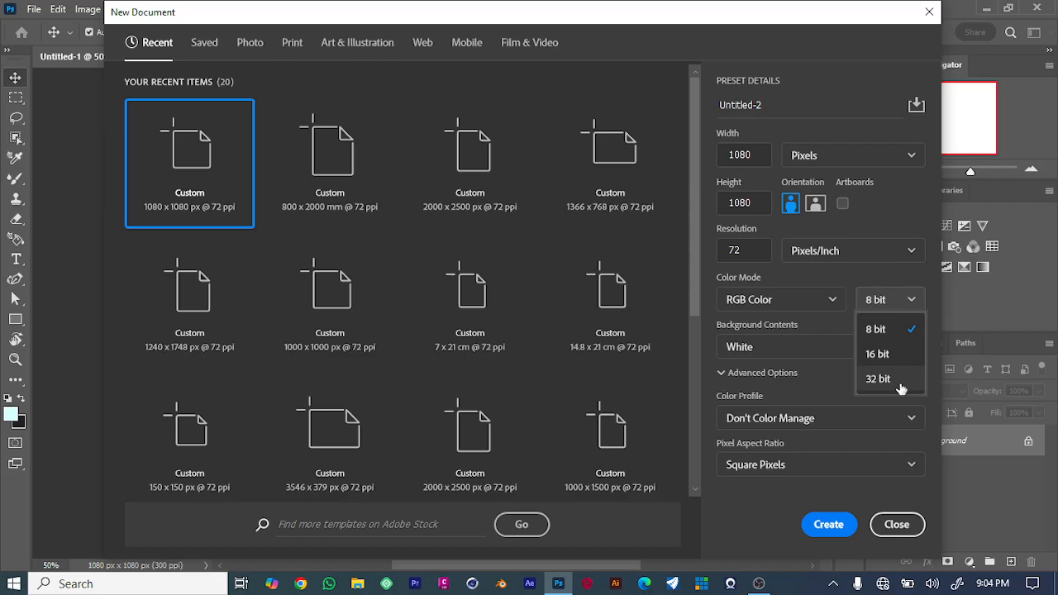
pyautogui.click(835, 405)
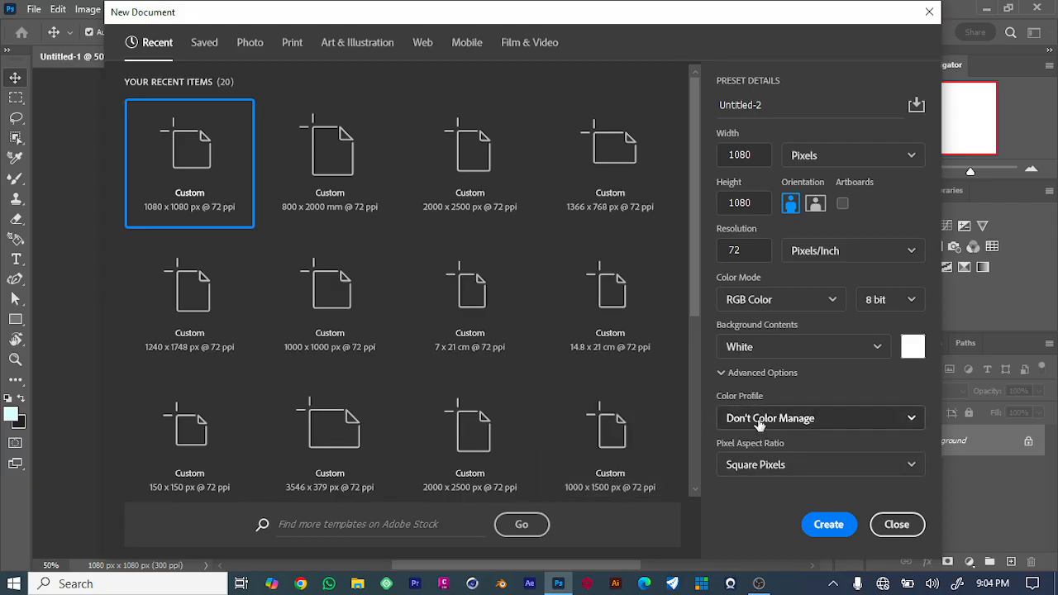
# Check the colour profile, background colour and pixel aspect ratio, then create a 1080 x 1080 px document at 72 pixels/inch.
pyautogui.click(909, 423)
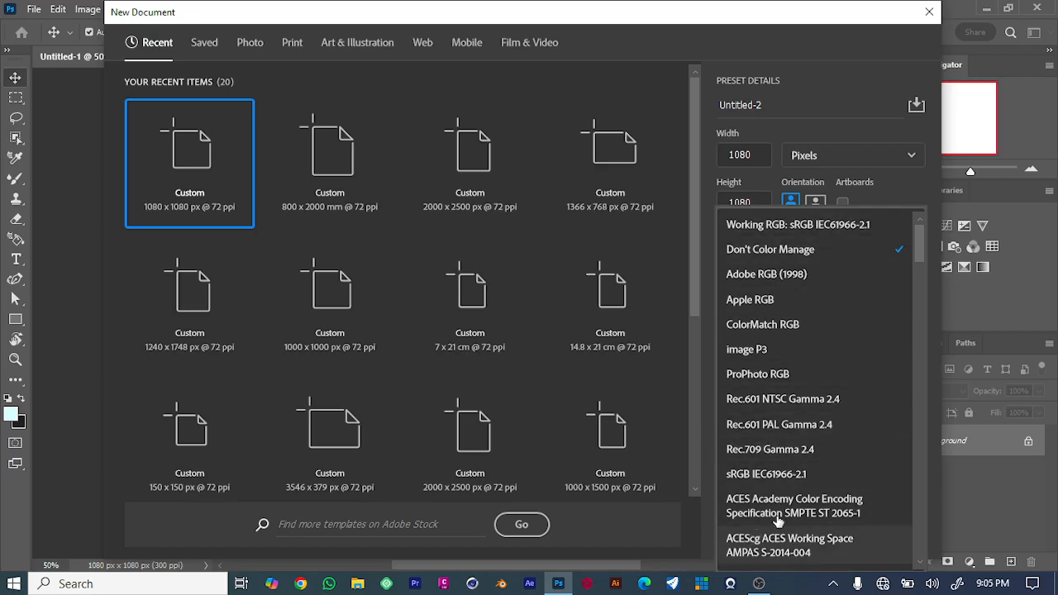
pyautogui.click(918, 176)
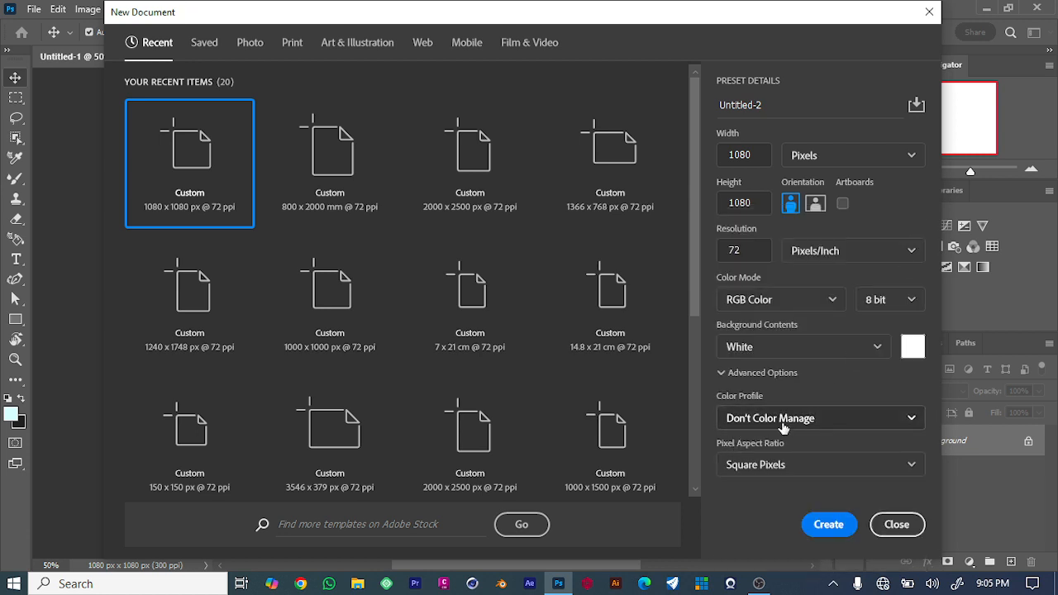
pyautogui.click(912, 347)
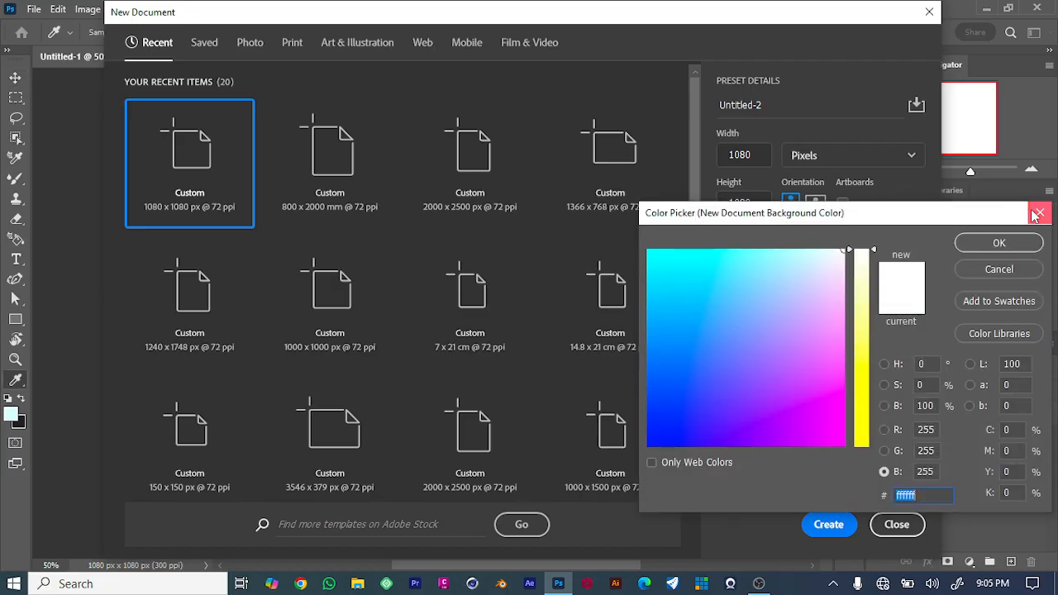
pyautogui.click(1039, 213)
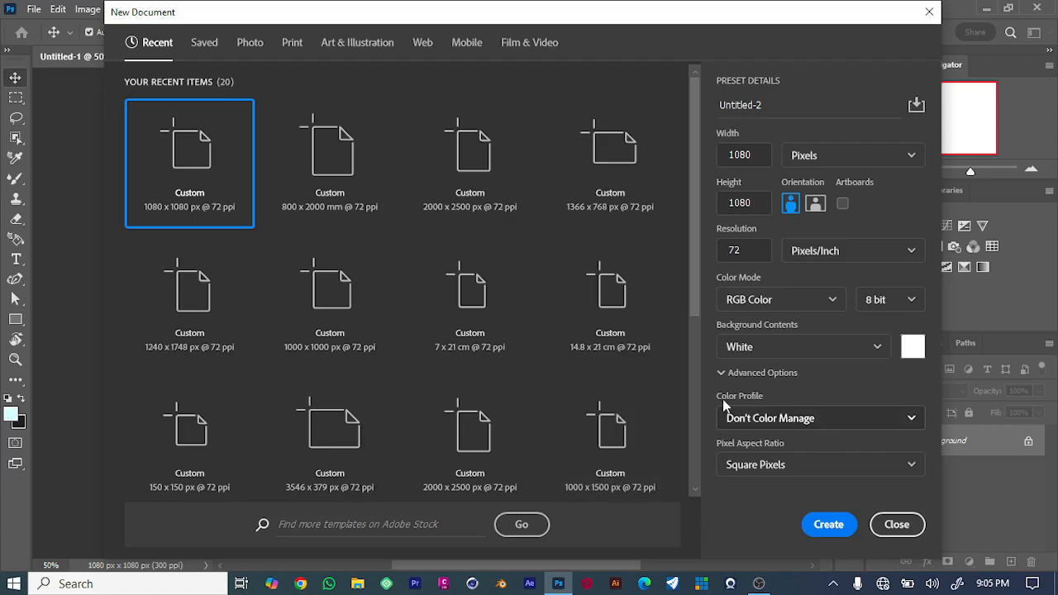
pyautogui.click(893, 466)
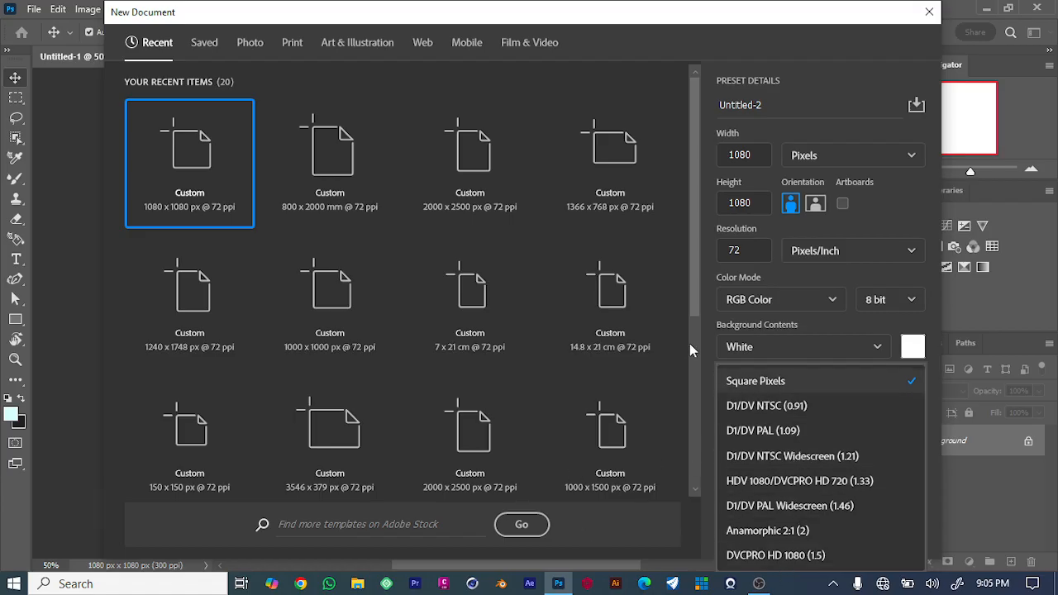
pyautogui.click(712, 361)
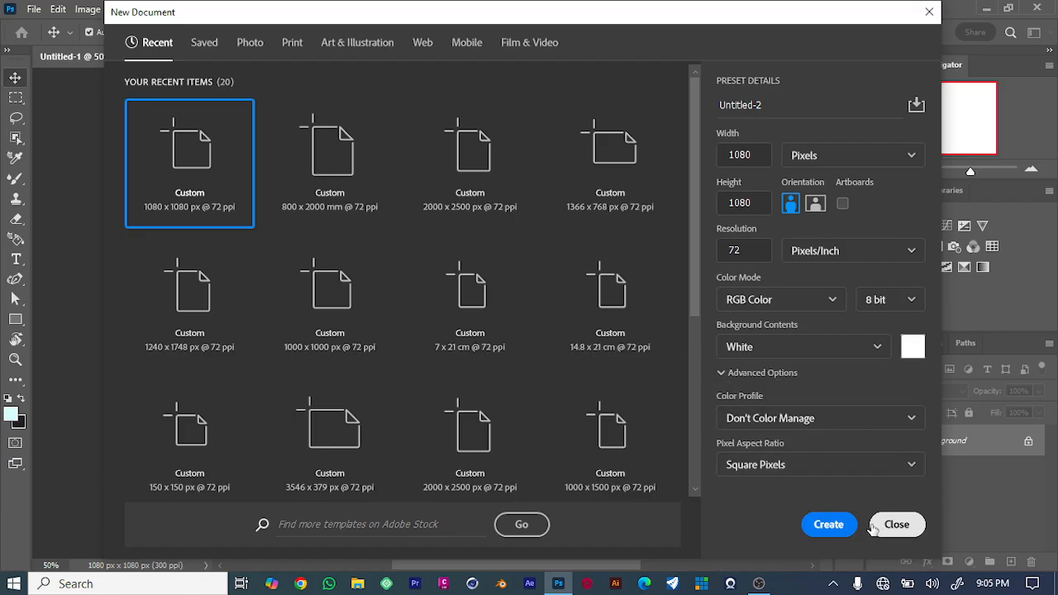
pyautogui.click(833, 533)
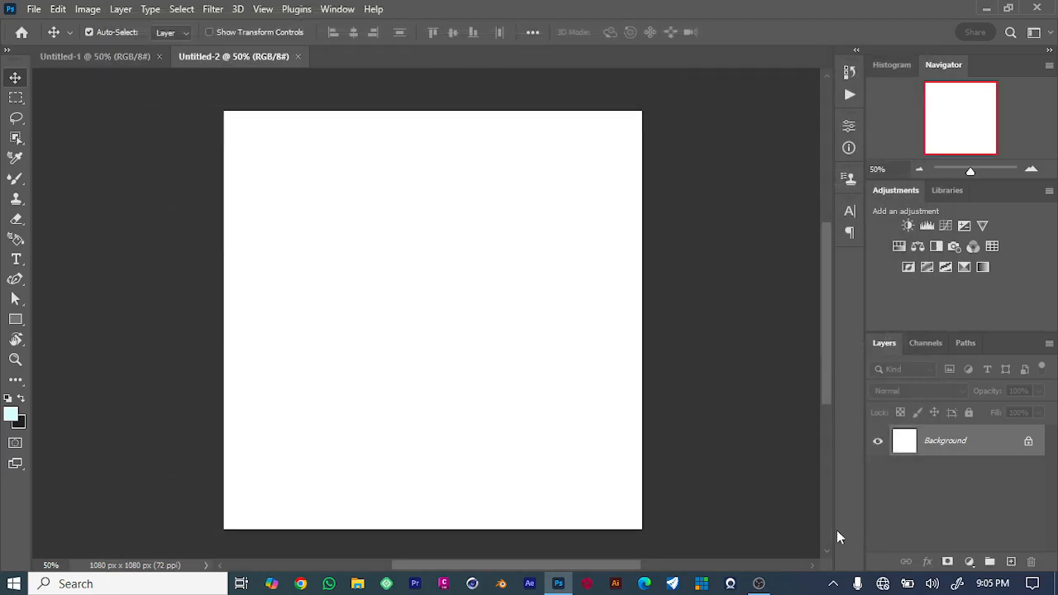
pyautogui.click(338, 8)
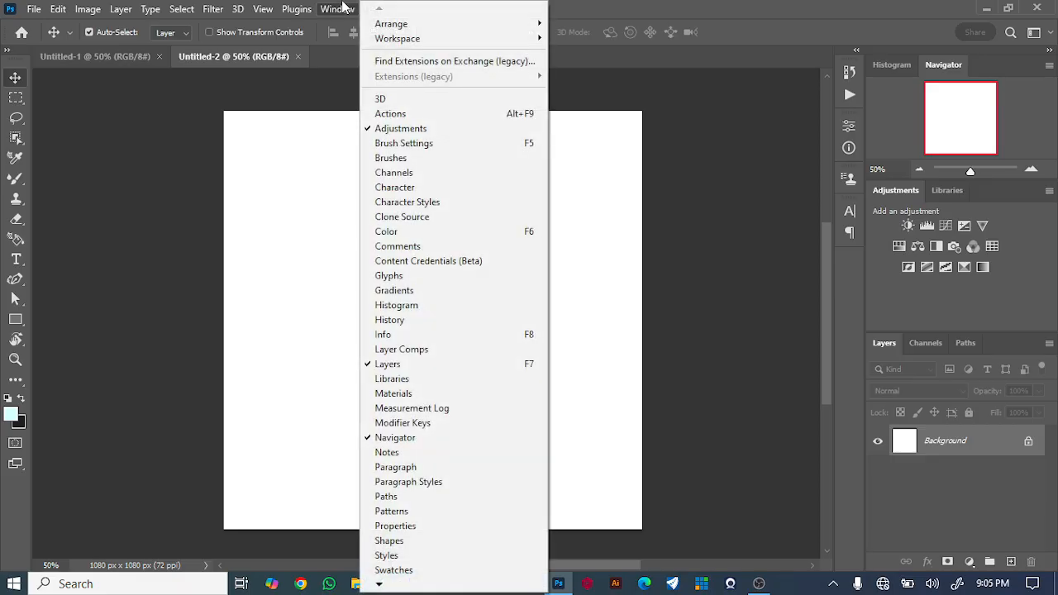
pyautogui.moveTo(403, 40)
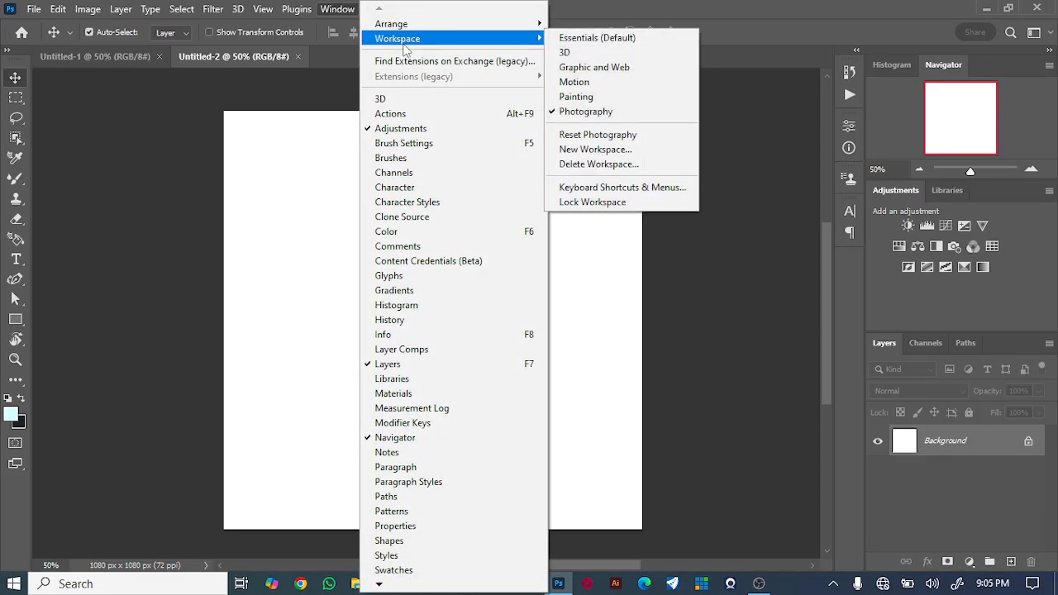
pyautogui.moveTo(121, 161); pyautogui.dragTo(121, 166)
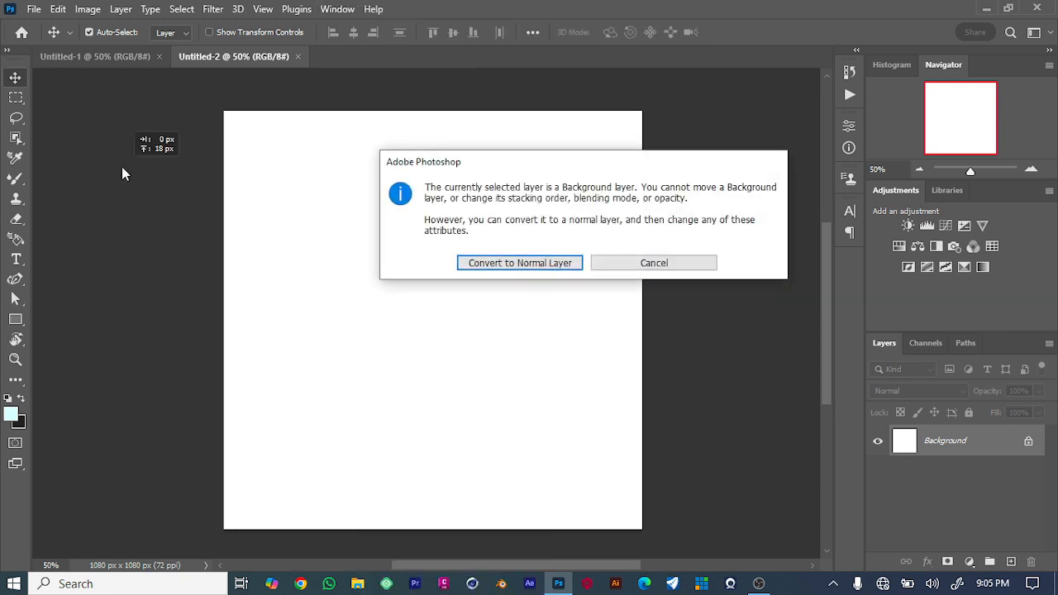
pyautogui.click(651, 263)
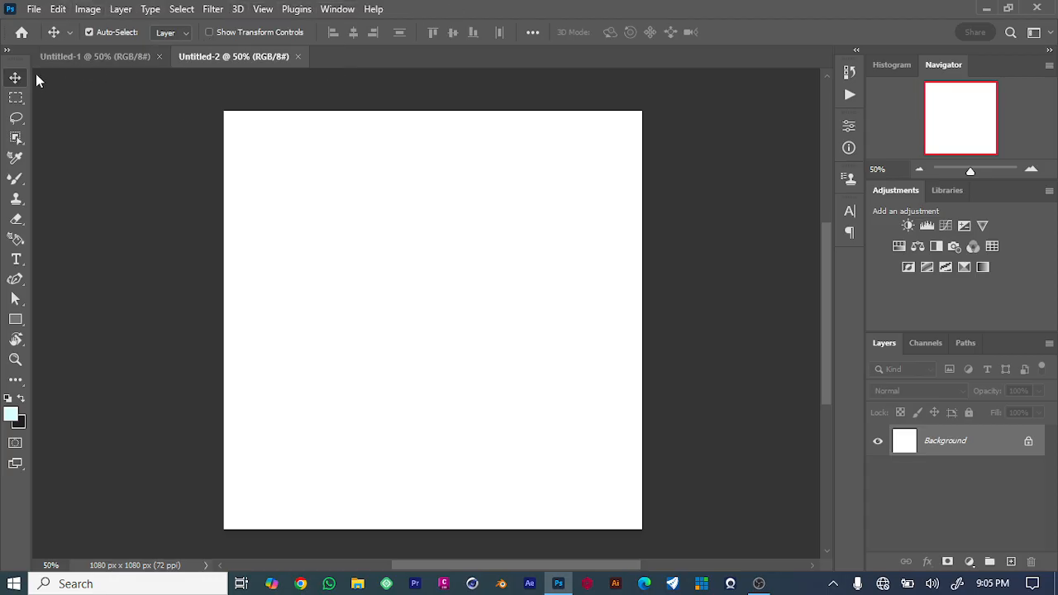
# Switch the workspace to Graphic and Web.
pyautogui.click(338, 9)
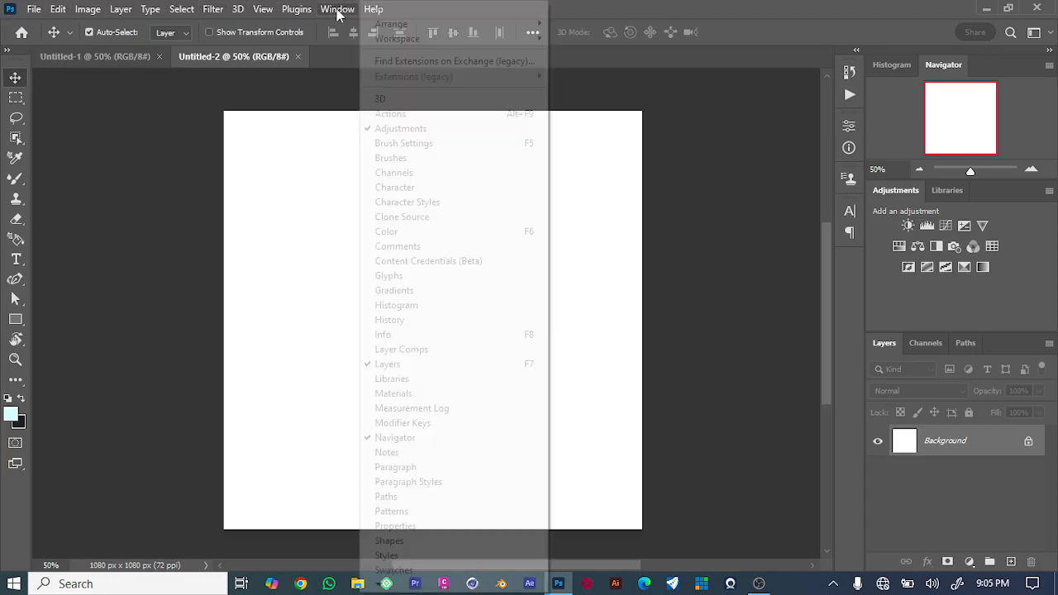
pyautogui.moveTo(397, 42)
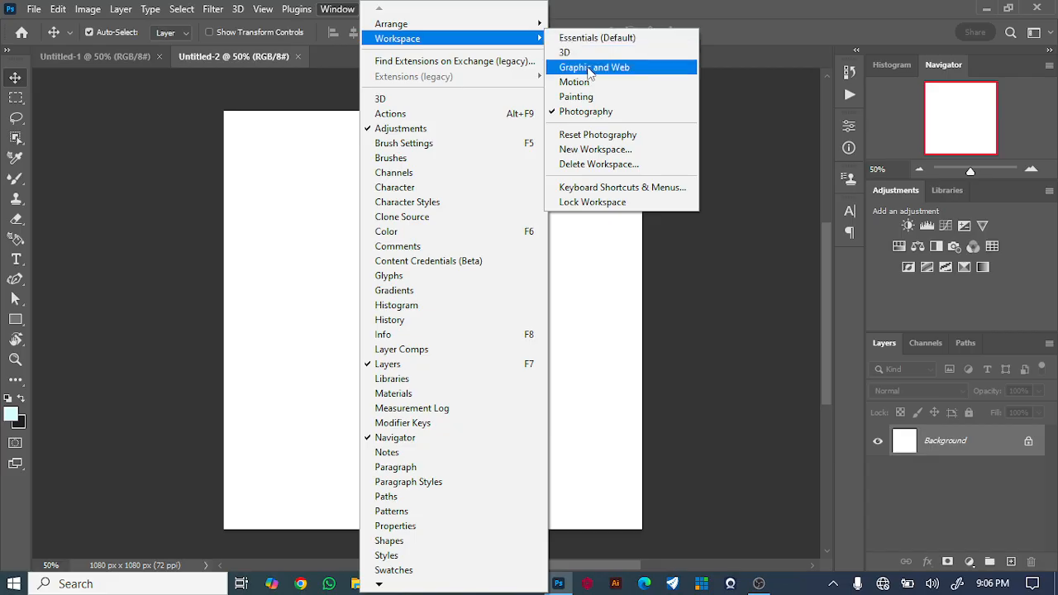
pyautogui.click(589, 69)
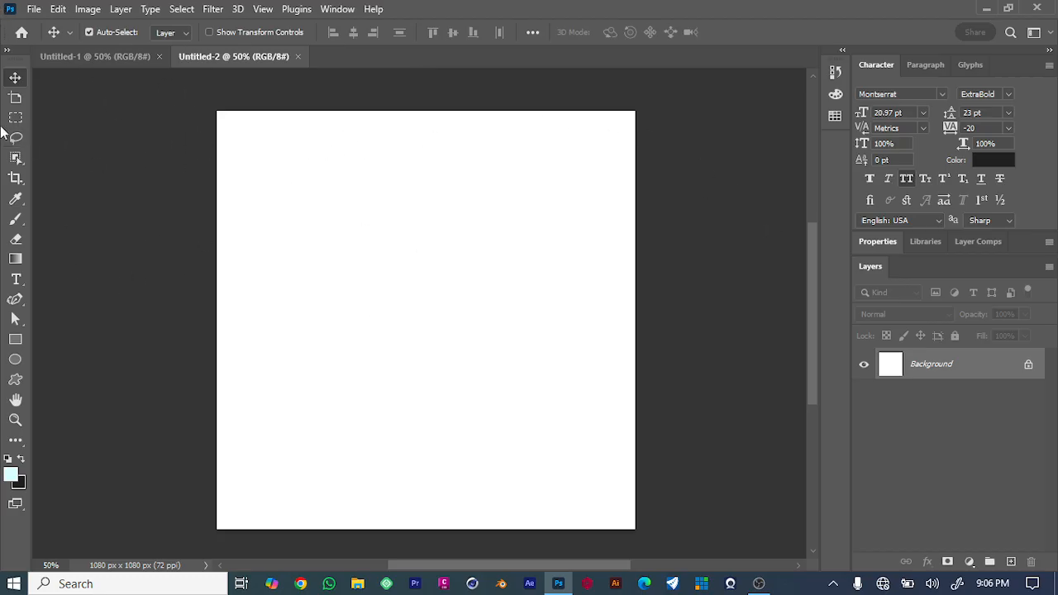
pyautogui.scroll(-2, 652, 326)
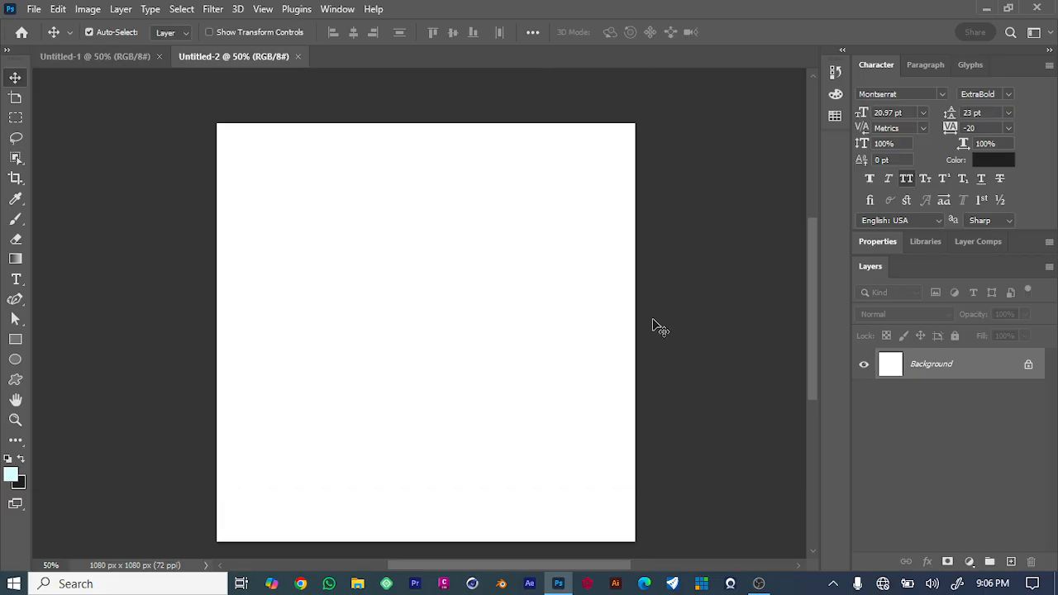
pyautogui.scroll(4, 653, 325)
pyautogui.scroll(-2, 652, 326)
pyautogui.scroll(-4, 653, 326)
pyautogui.scroll(2, 653, 327)
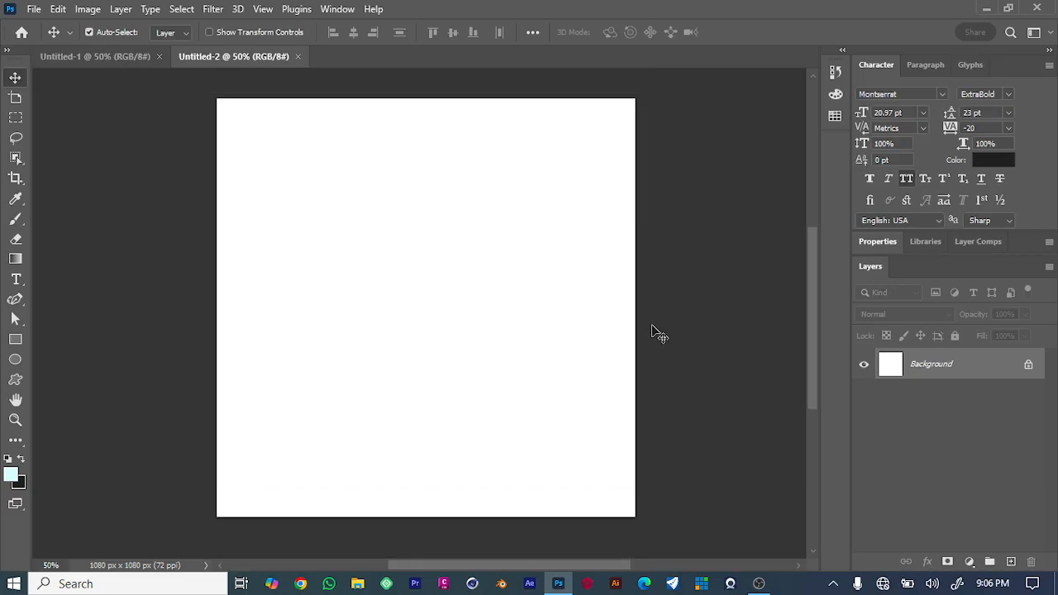
pyautogui.click(36, 12)
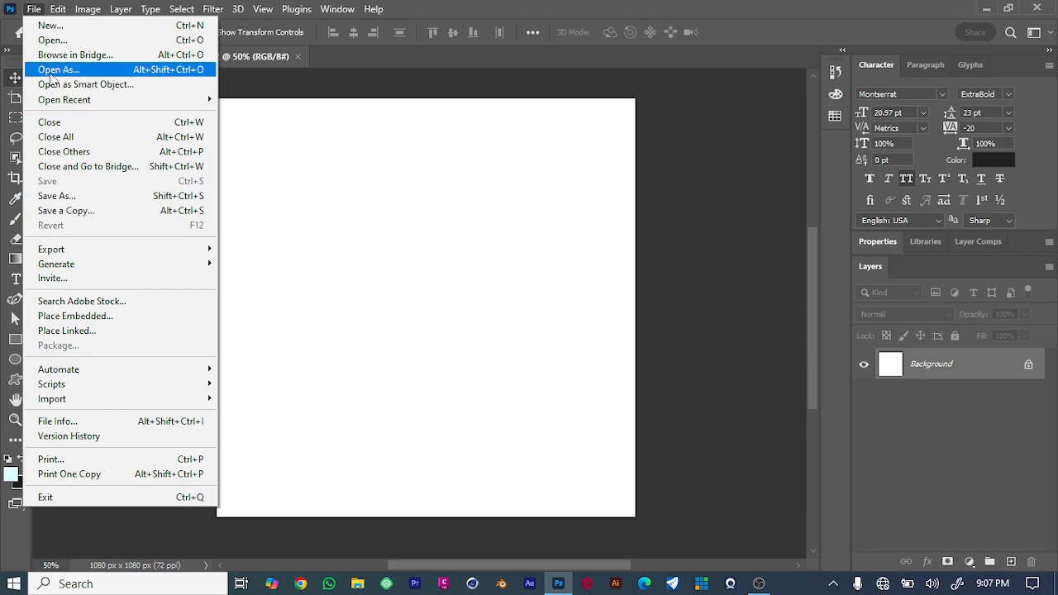
pyautogui.click(267, 70)
pyautogui.click(68, 9)
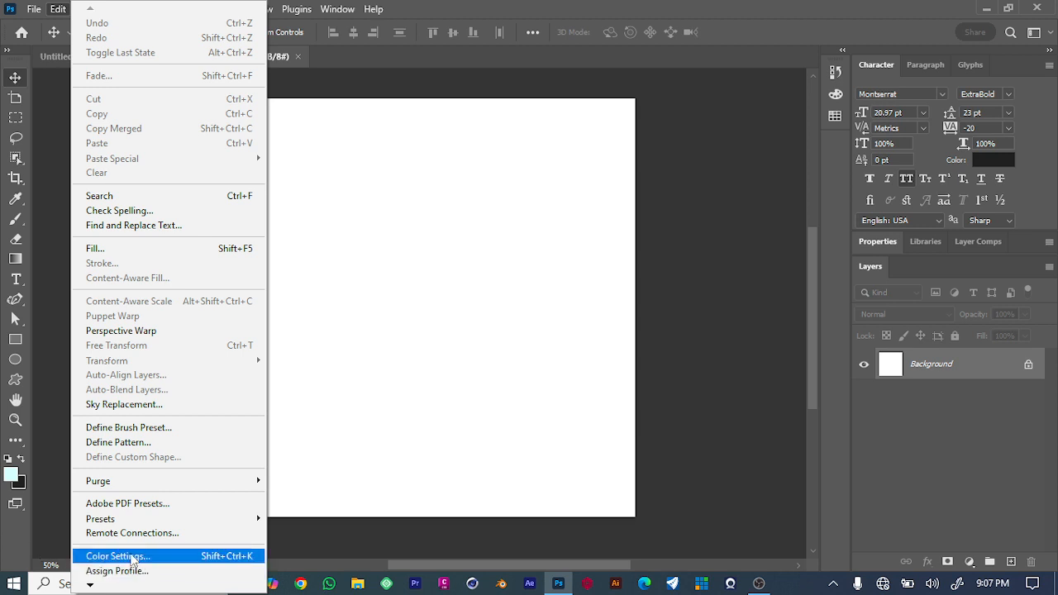
pyautogui.click(340, 209)
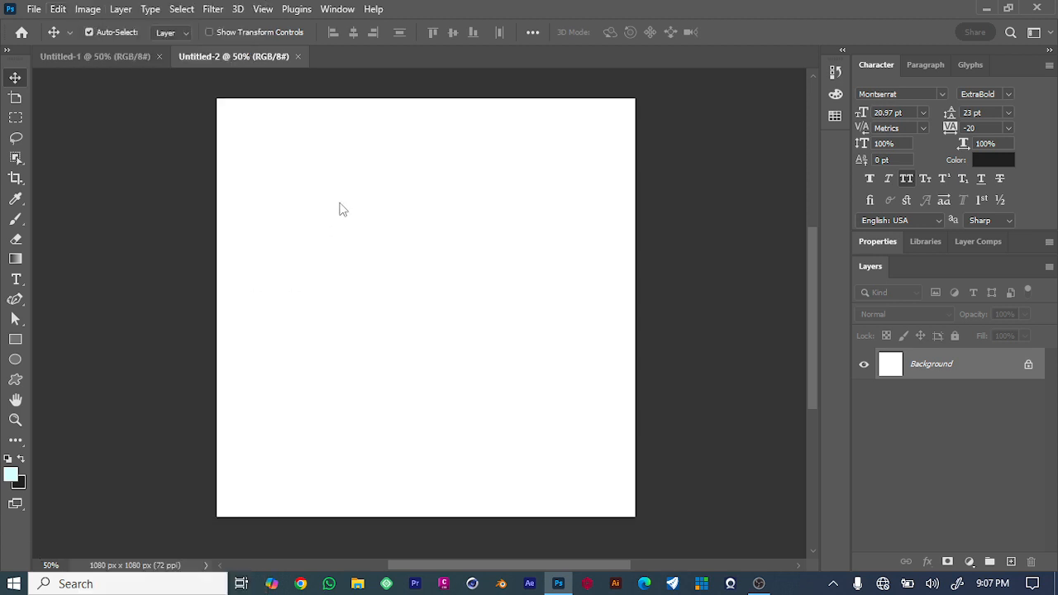
pyautogui.click(87, 10)
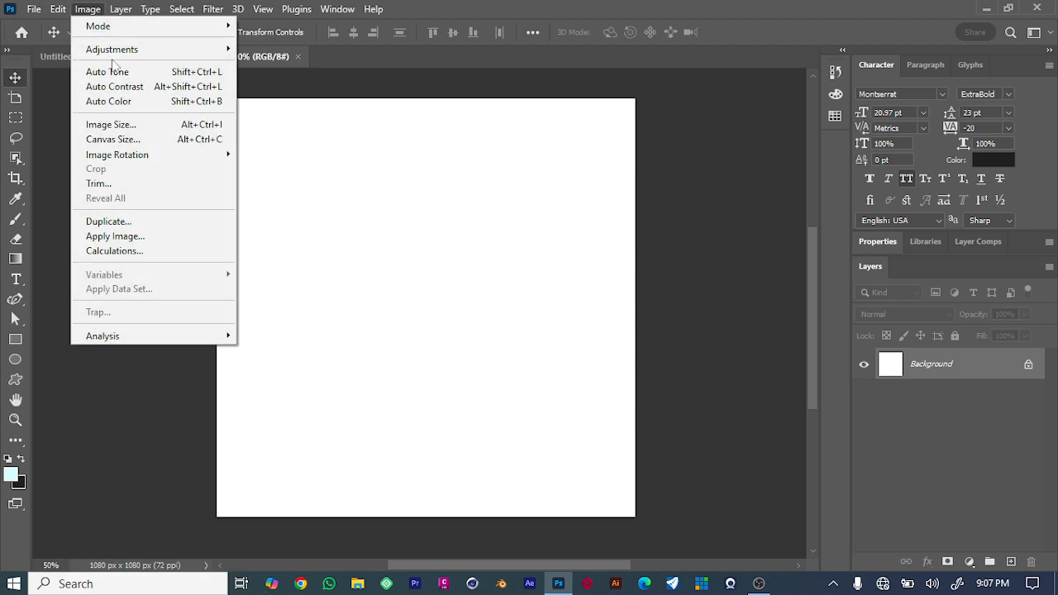
pyautogui.moveTo(171, 52)
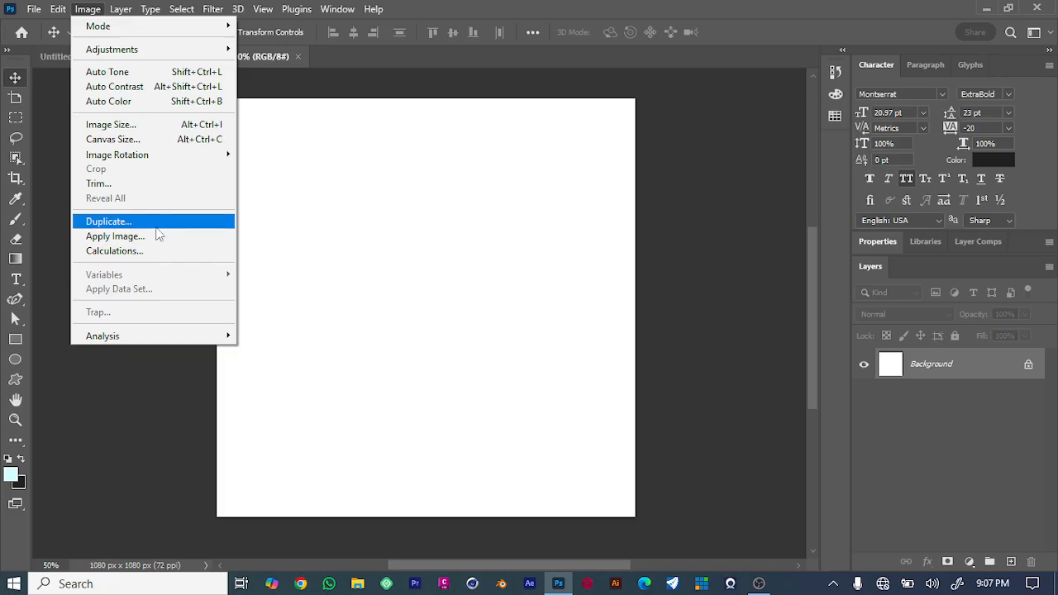
# Browse the Image, Type and Layer menus to review their commands.
pyautogui.click(671, 114)
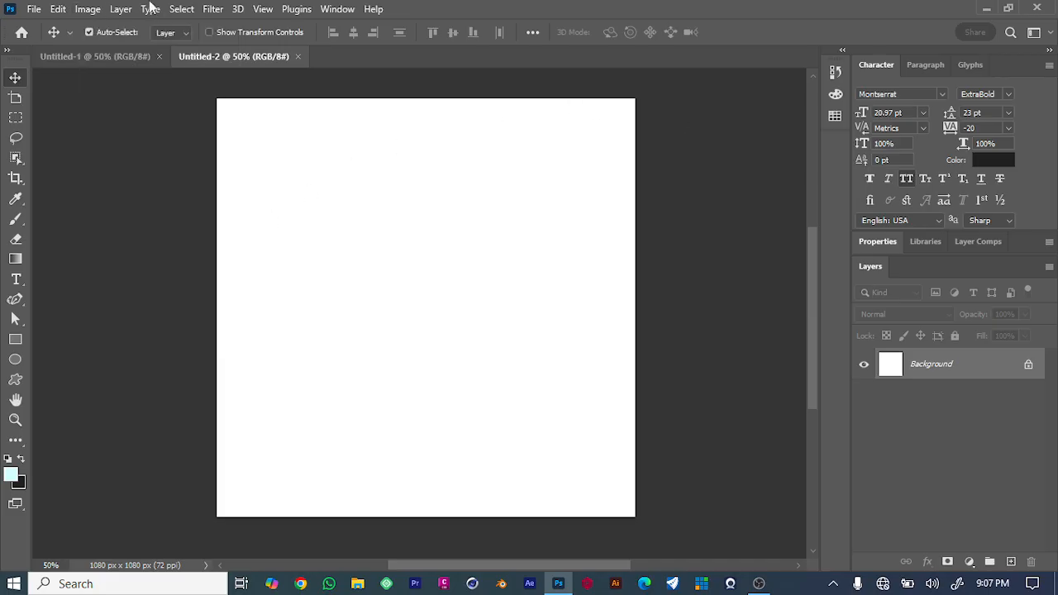
pyautogui.click(150, 11)
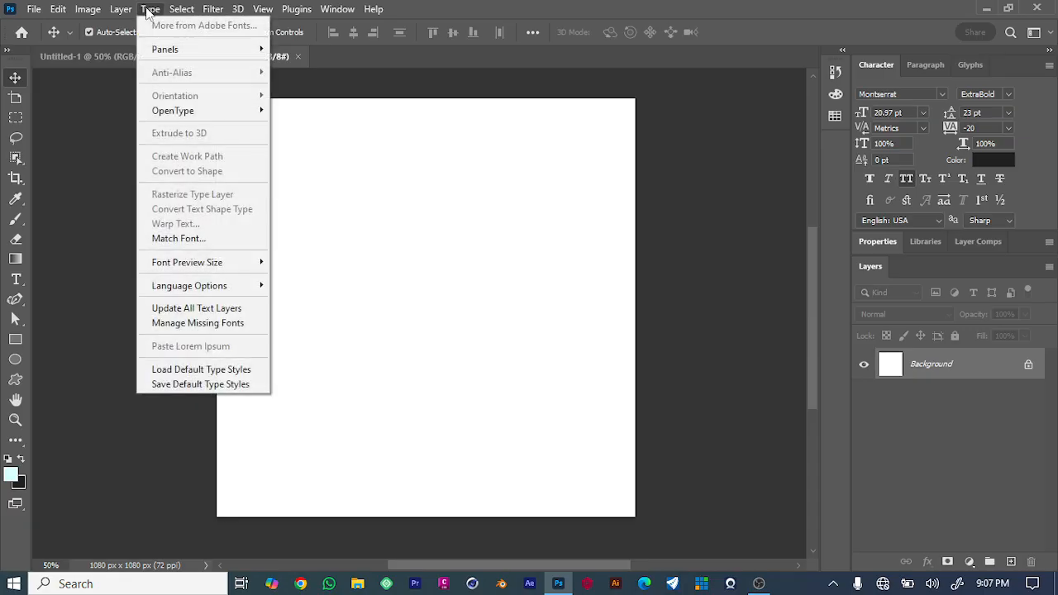
pyautogui.click(120, 10)
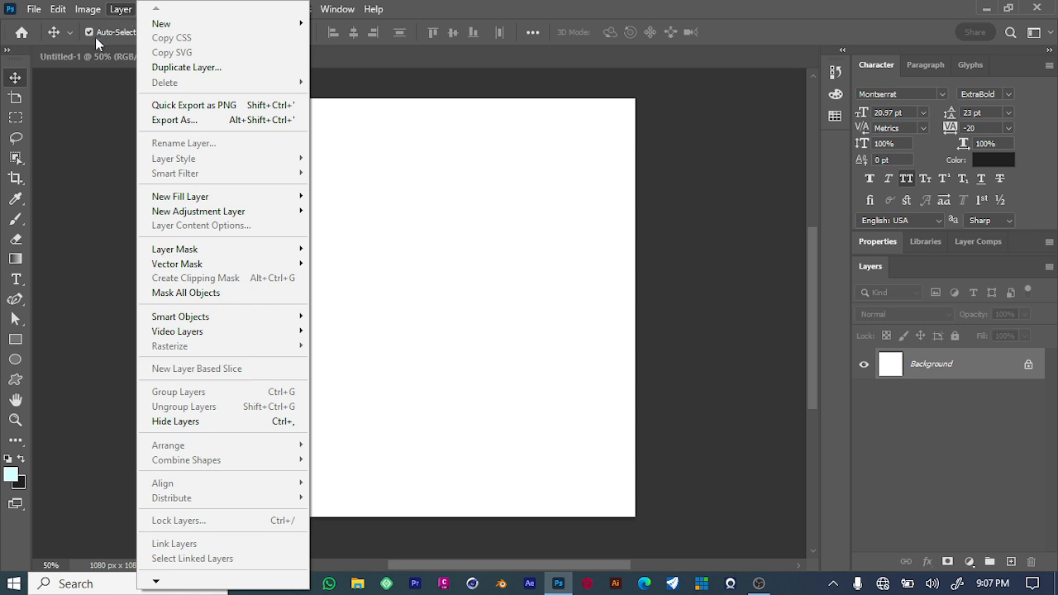
pyautogui.click(88, 67)
pyautogui.click(148, 10)
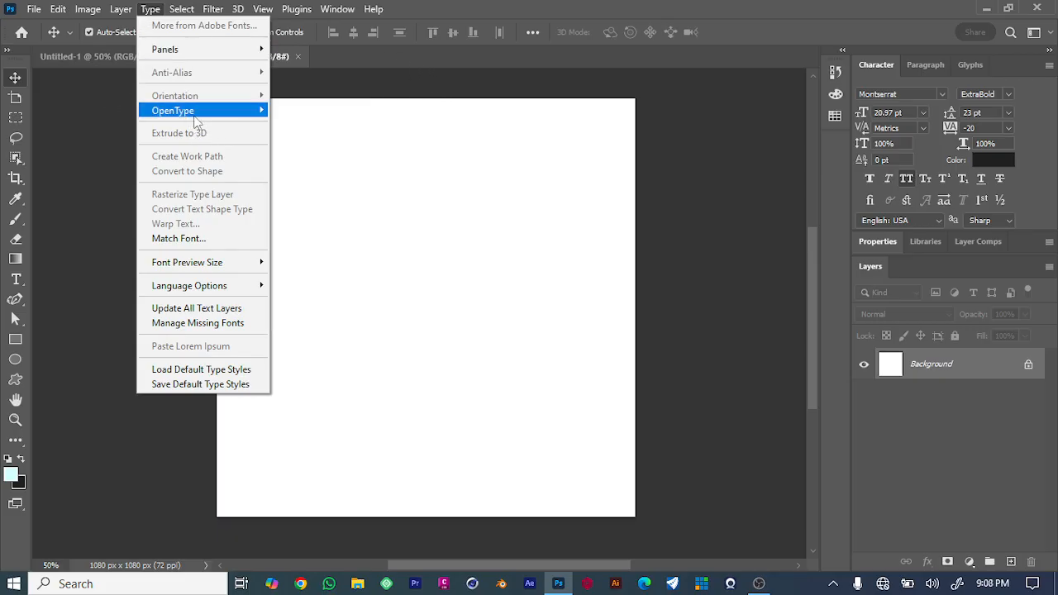
pyautogui.moveTo(198, 122)
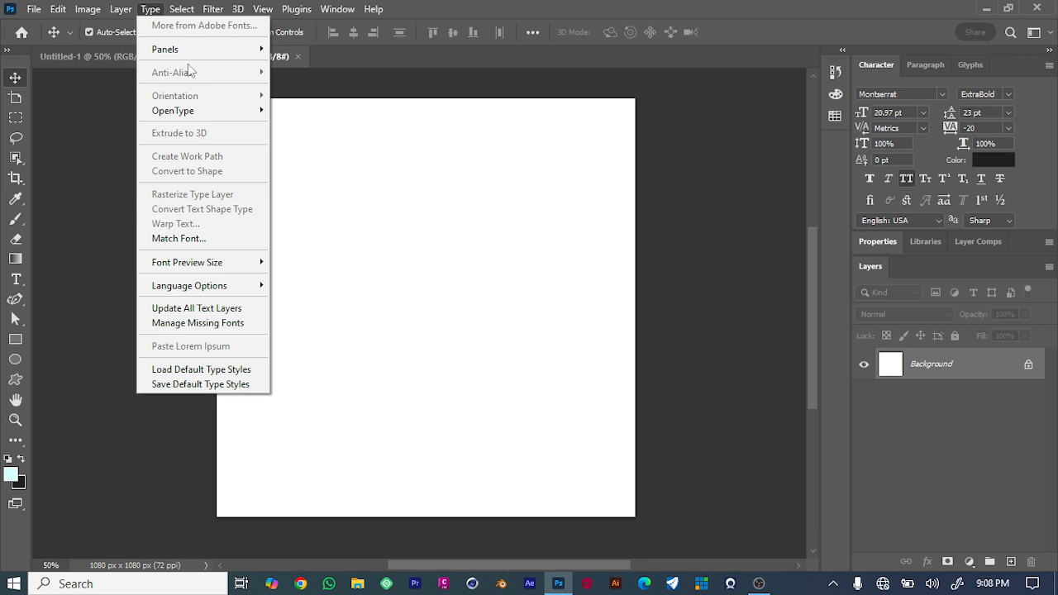
pyautogui.moveTo(176, 8)
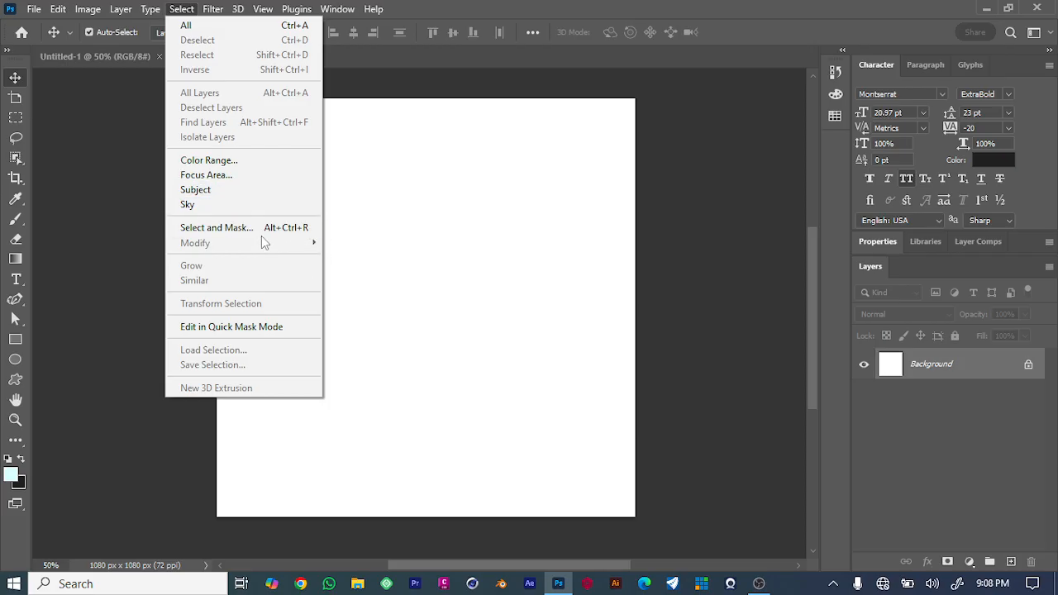
# Open the Smart Blur filter dialog and close it without applying.
pyautogui.click(213, 9)
pyautogui.click(213, 10)
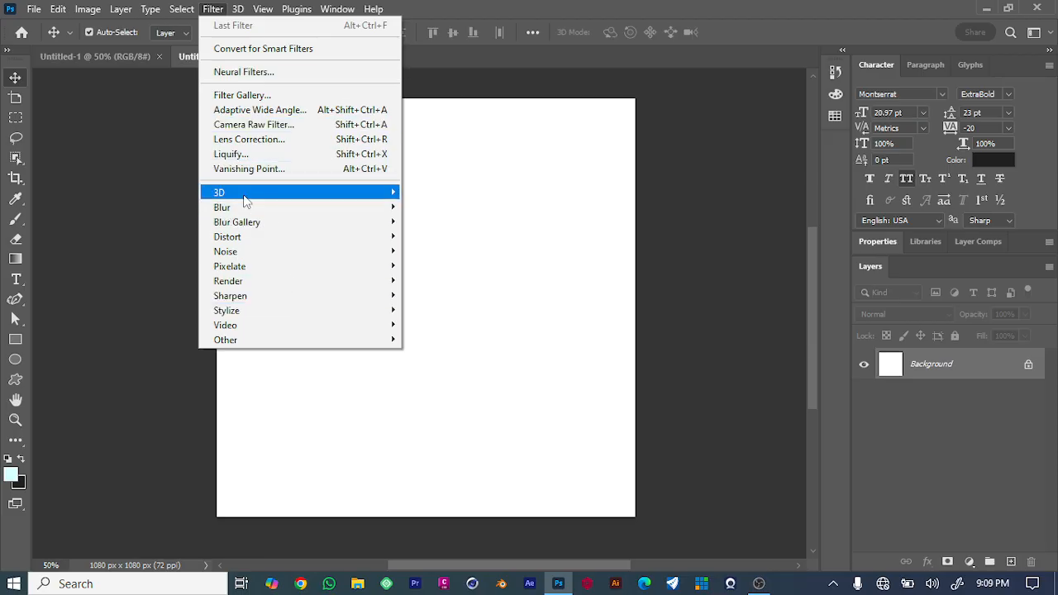
pyautogui.moveTo(244, 214)
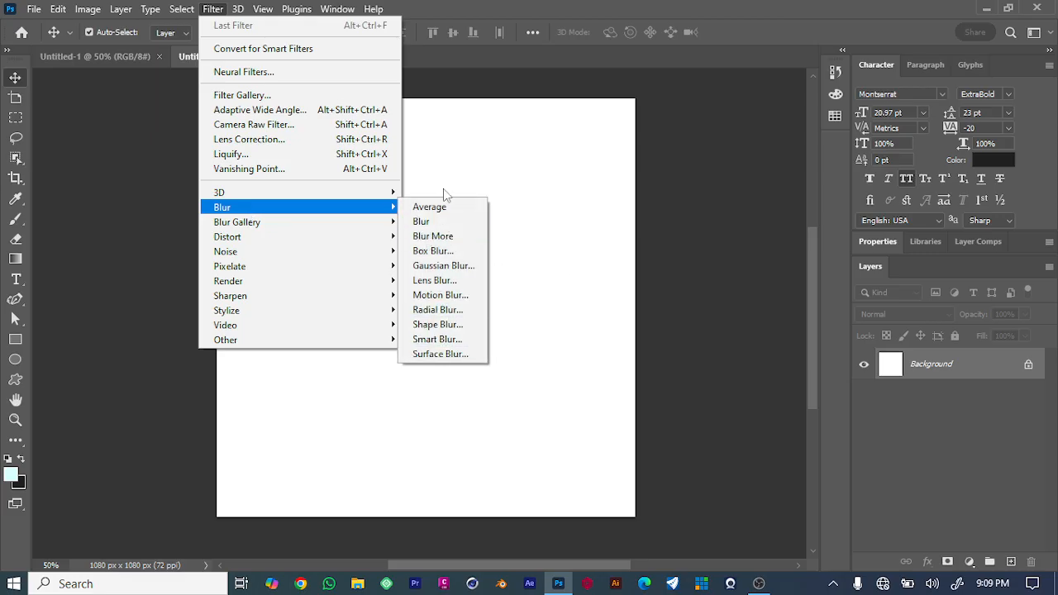
pyautogui.click(459, 340)
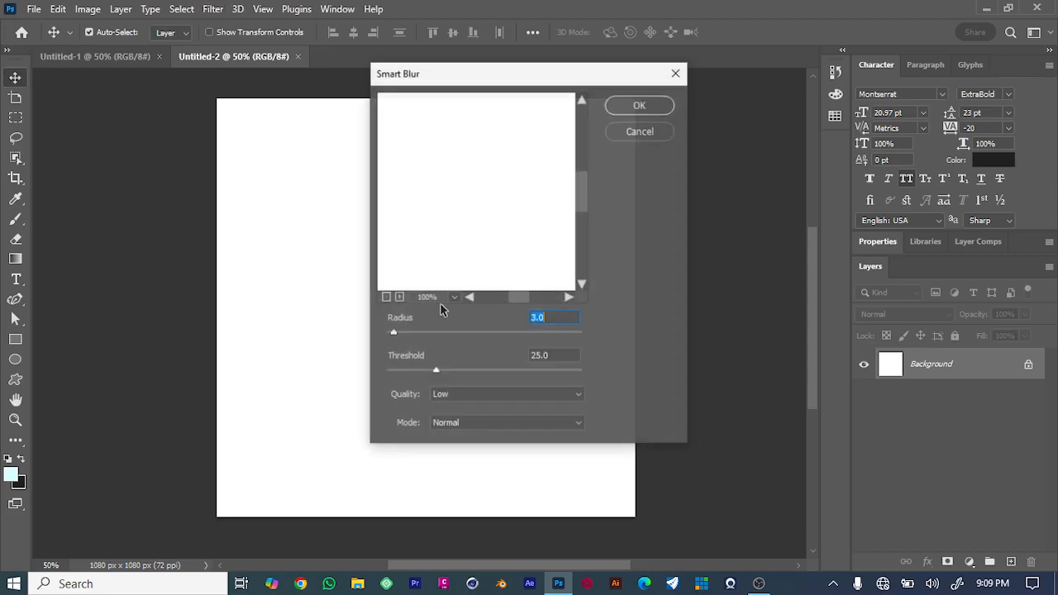
pyautogui.click(675, 73)
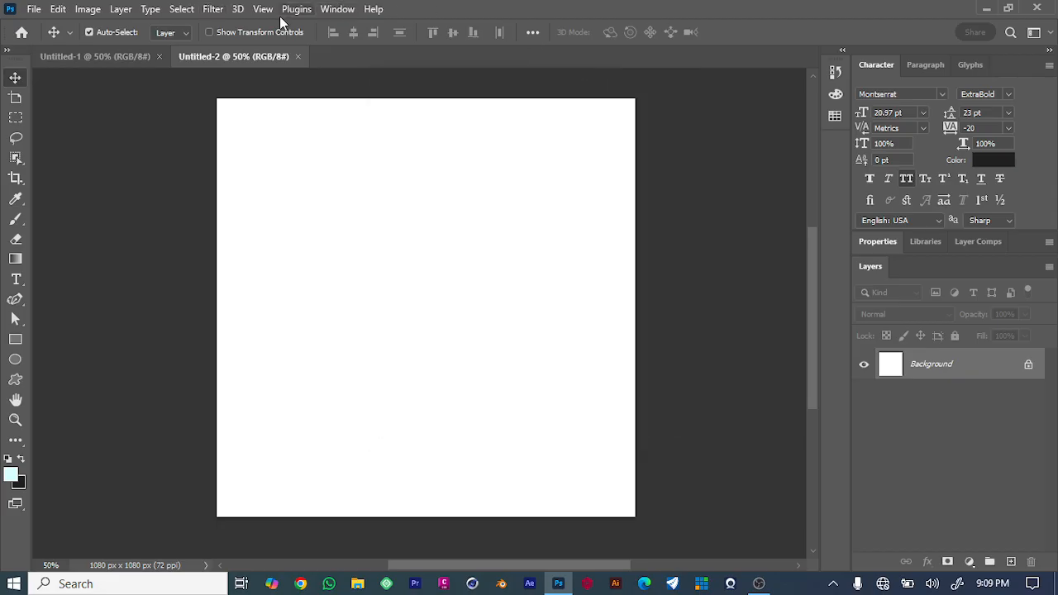
# Browse the Filter, 3D, View, Plugins and Window menus to review their commands.
pyautogui.click(211, 10)
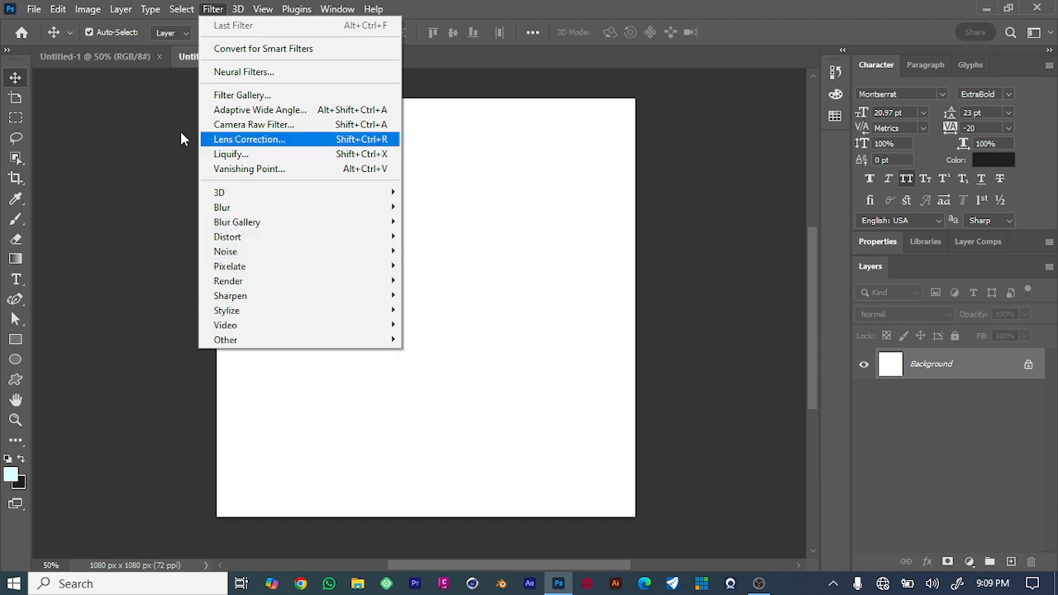
pyautogui.click(238, 8)
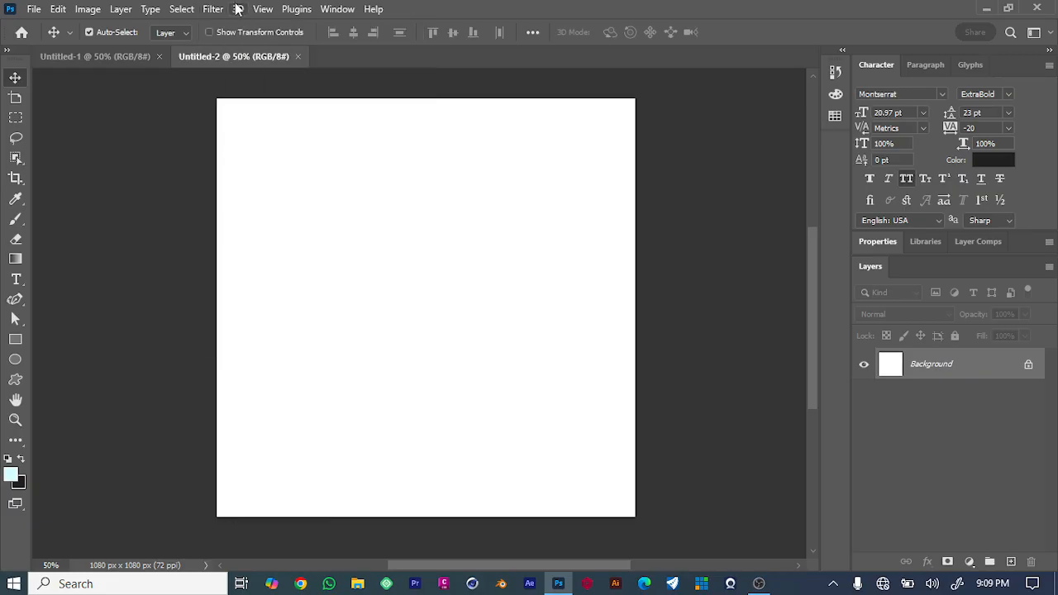
pyautogui.click(238, 8)
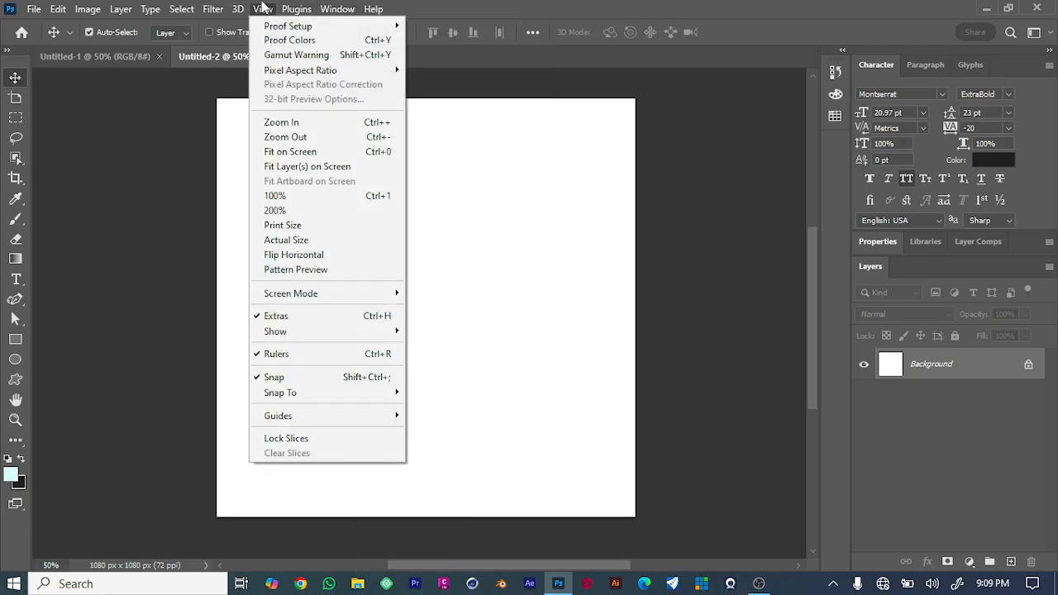
pyautogui.click(236, 9)
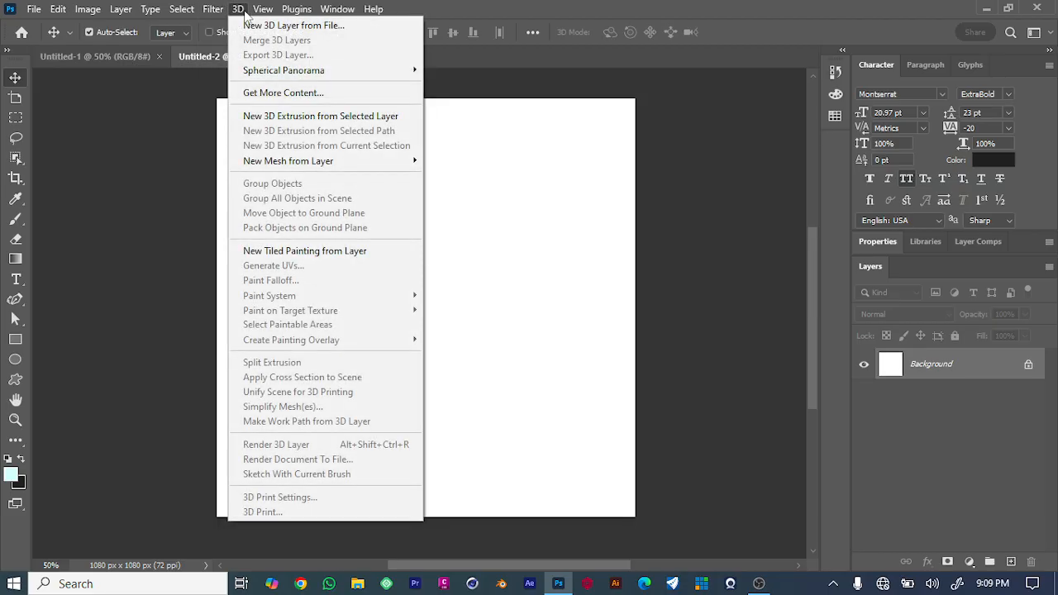
pyautogui.moveTo(259, 11)
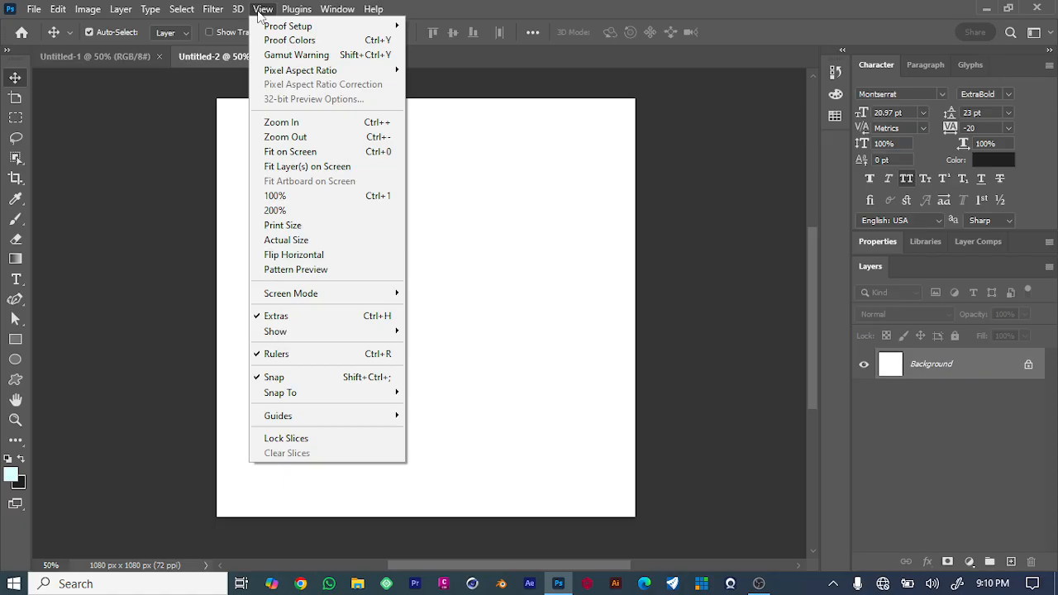
pyautogui.click(263, 10)
pyautogui.click(263, 9)
pyautogui.click(160, 119)
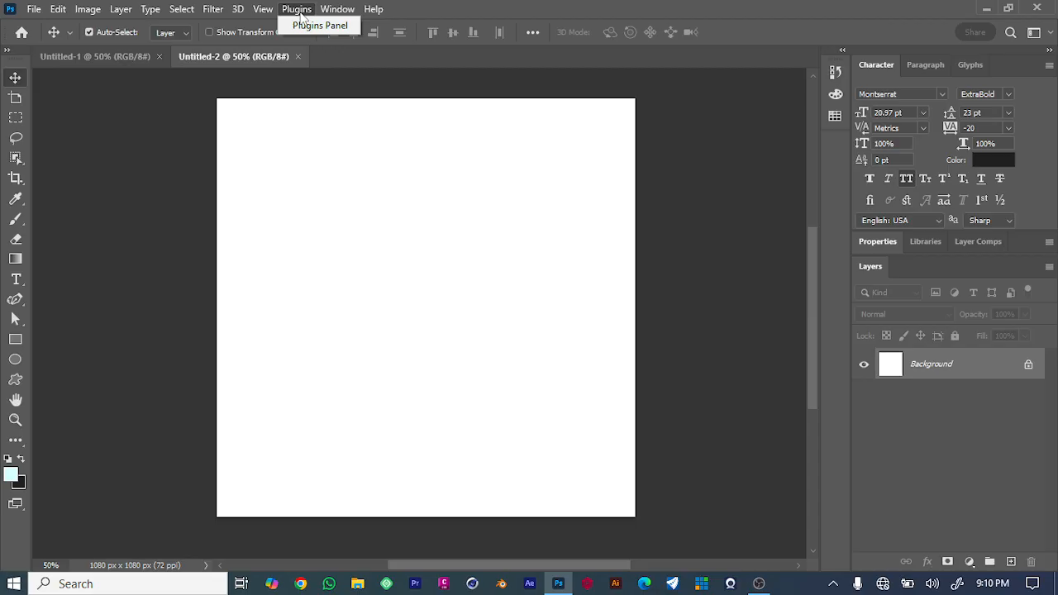
pyautogui.click(184, 9)
pyautogui.click(337, 9)
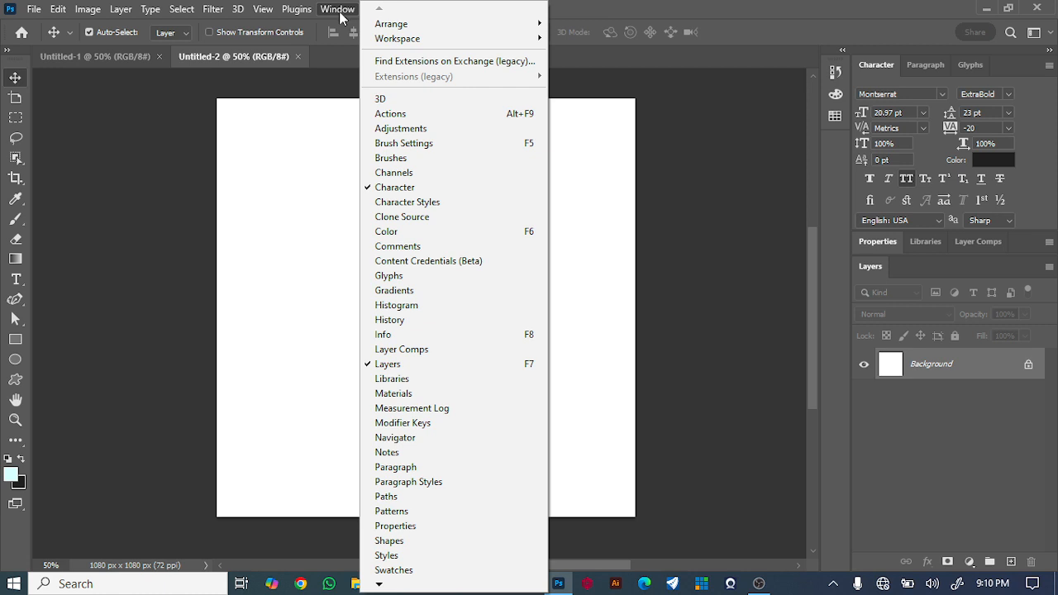
pyautogui.click(705, 170)
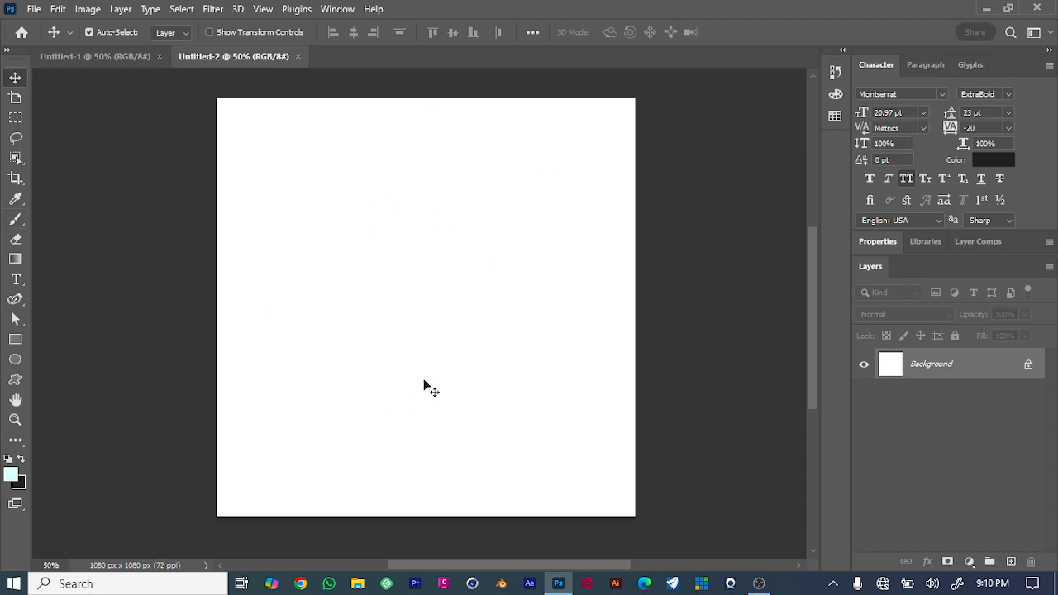
# Try adding a light-coloured Solid Color fill layer, then undo it.
pyautogui.click(969, 562)
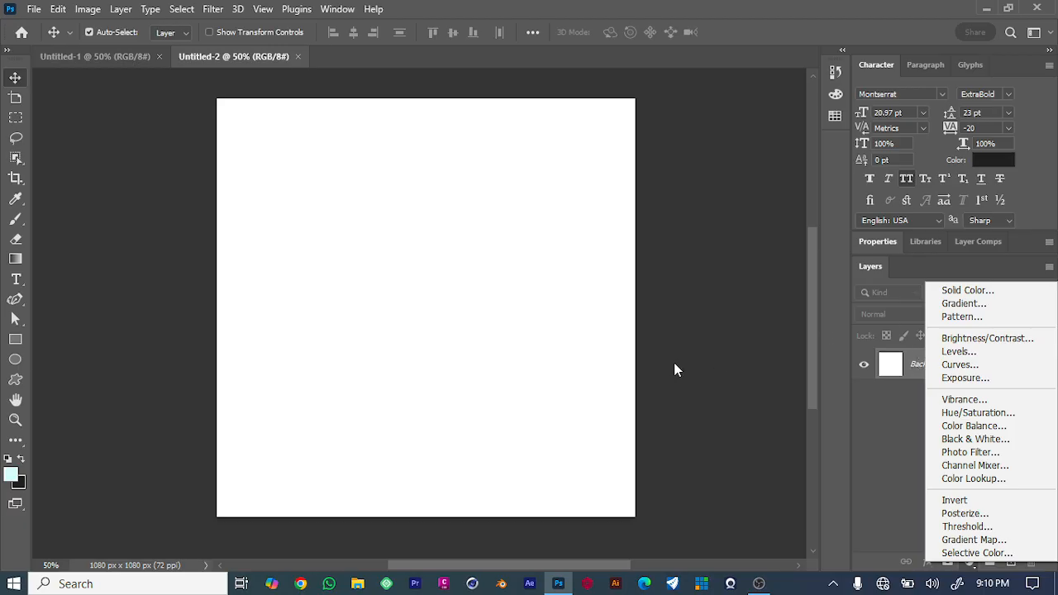
pyautogui.click(770, 408)
pyautogui.click(968, 562)
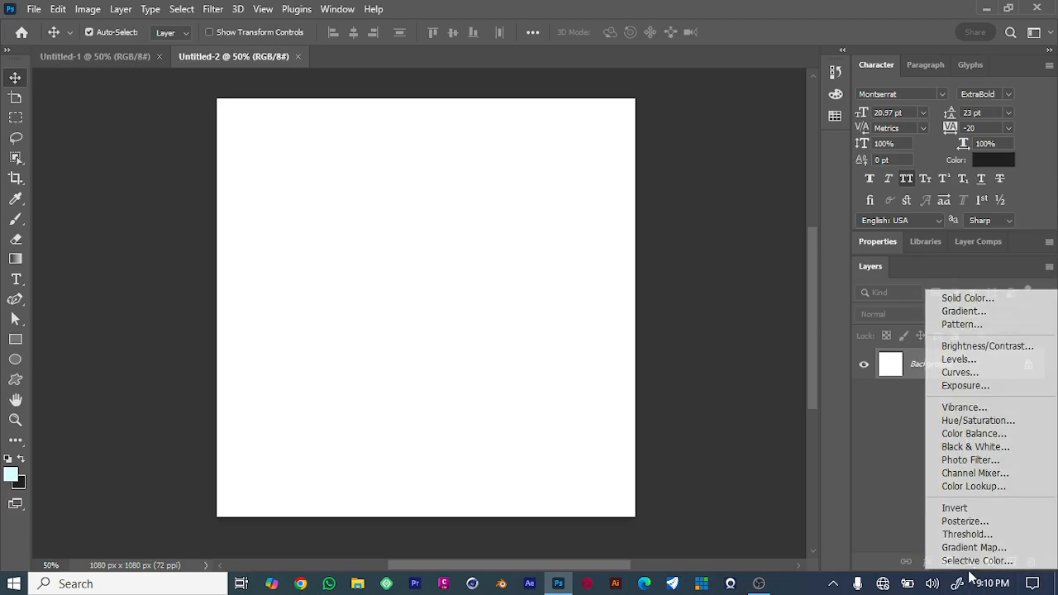
pyautogui.click(975, 298)
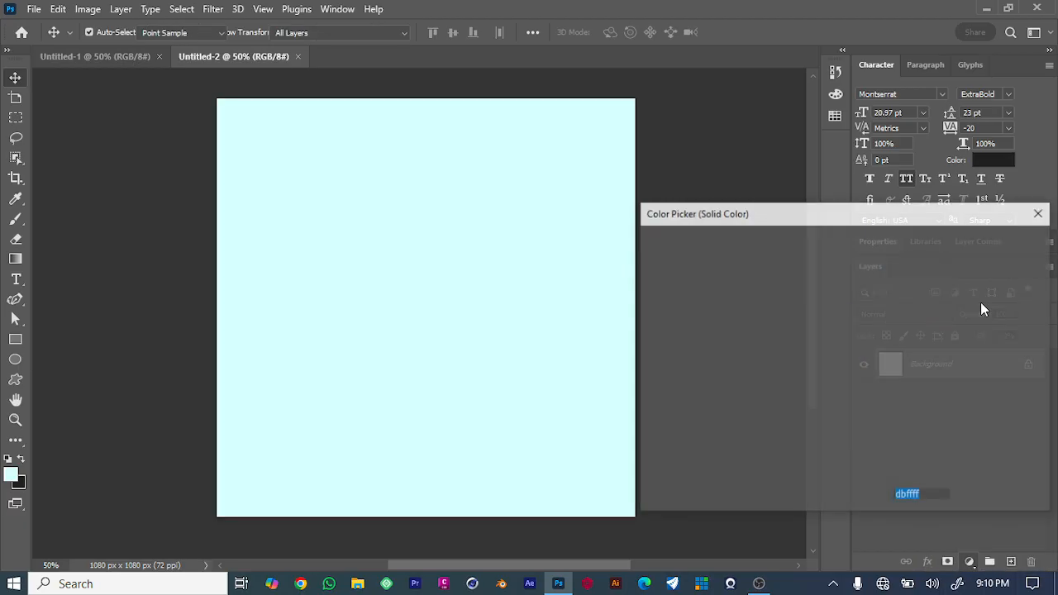
pyautogui.moveTo(788, 347); pyautogui.dragTo(699, 322)
pyautogui.click(720, 288)
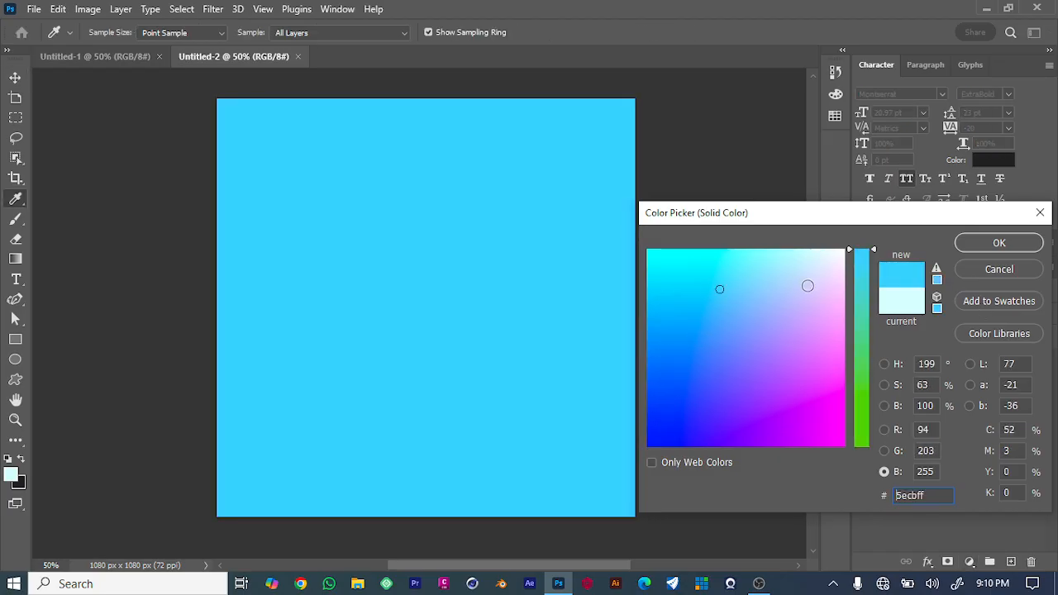
pyautogui.click(807, 284)
pyautogui.click(999, 244)
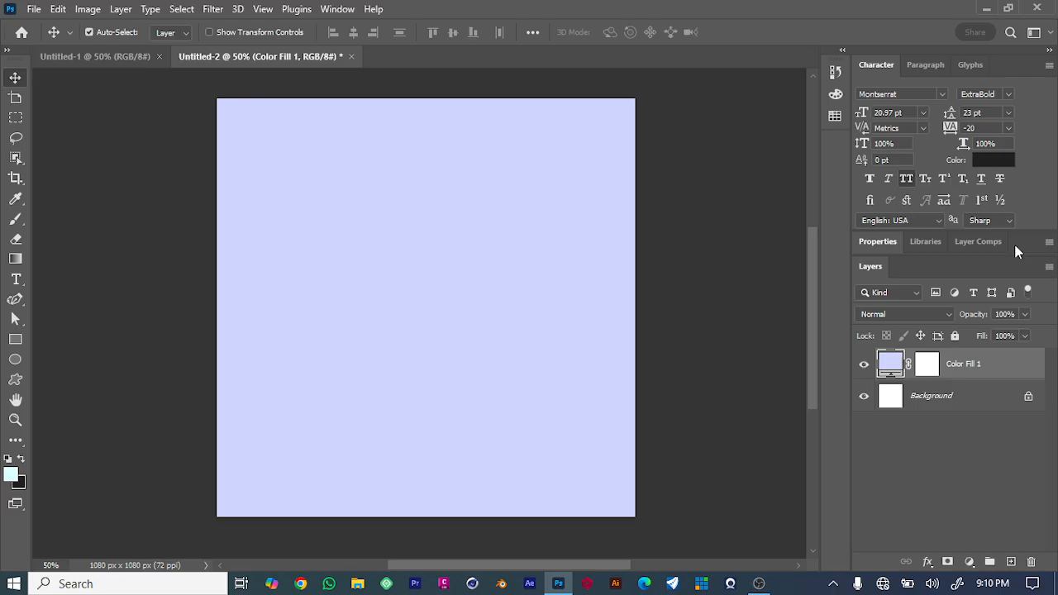
pyautogui.hotkey('ctrl', 'z')
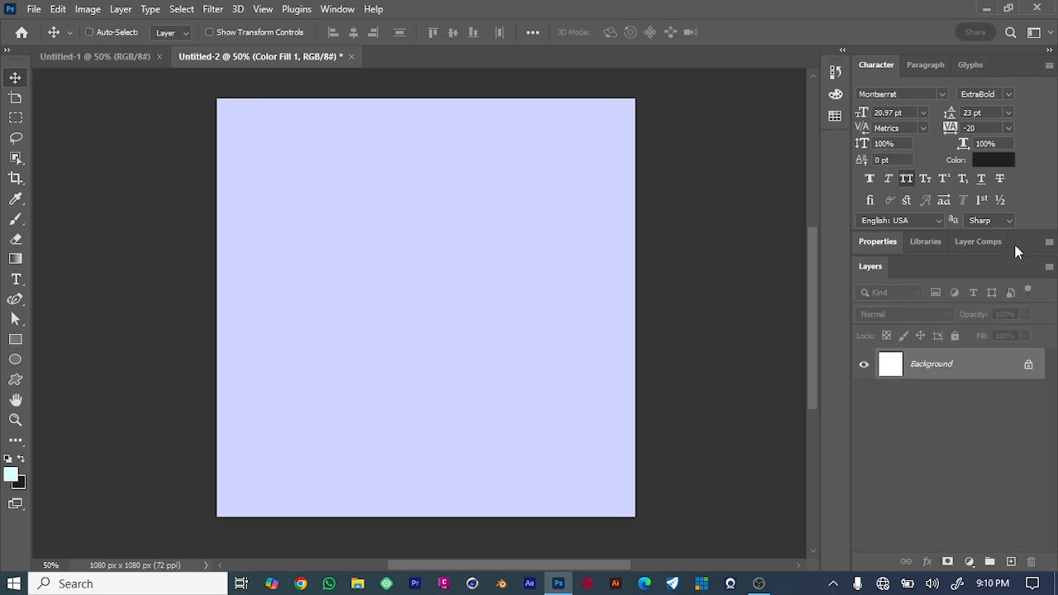
# Draw a dark rectangle about 1396 x 1664 px over the canvas's upper left with the Rectangle tool.
pyautogui.click(14, 340)
pyautogui.moveTo(248, 140); pyautogui.dragTo(516, 476)
pyautogui.click(15, 76)
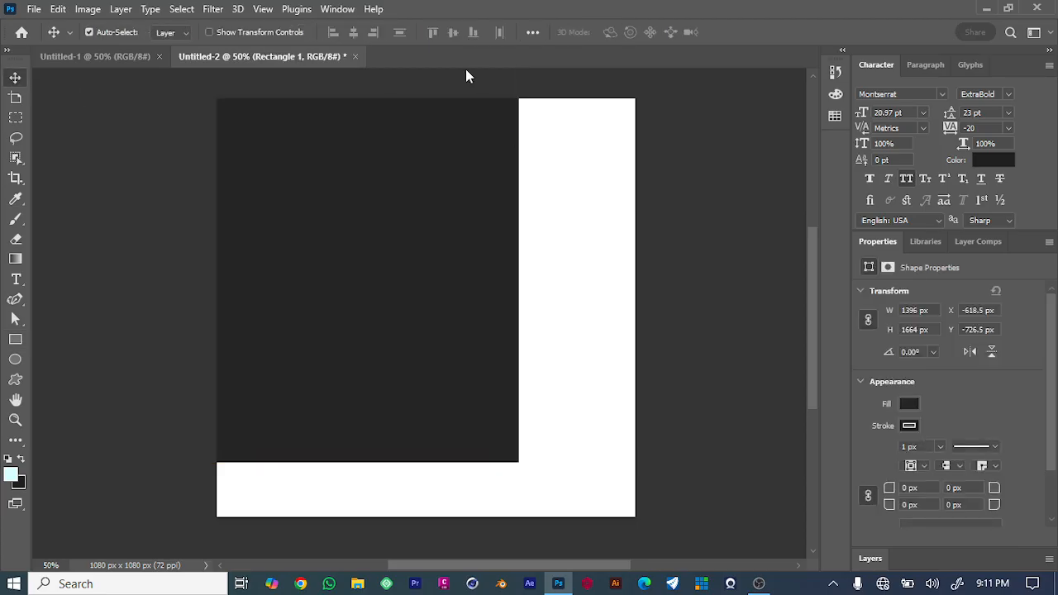
# Align the rectangle to the canvas, centring it both horizontally and vertically.
pyautogui.click(533, 34)
pyautogui.click(594, 173)
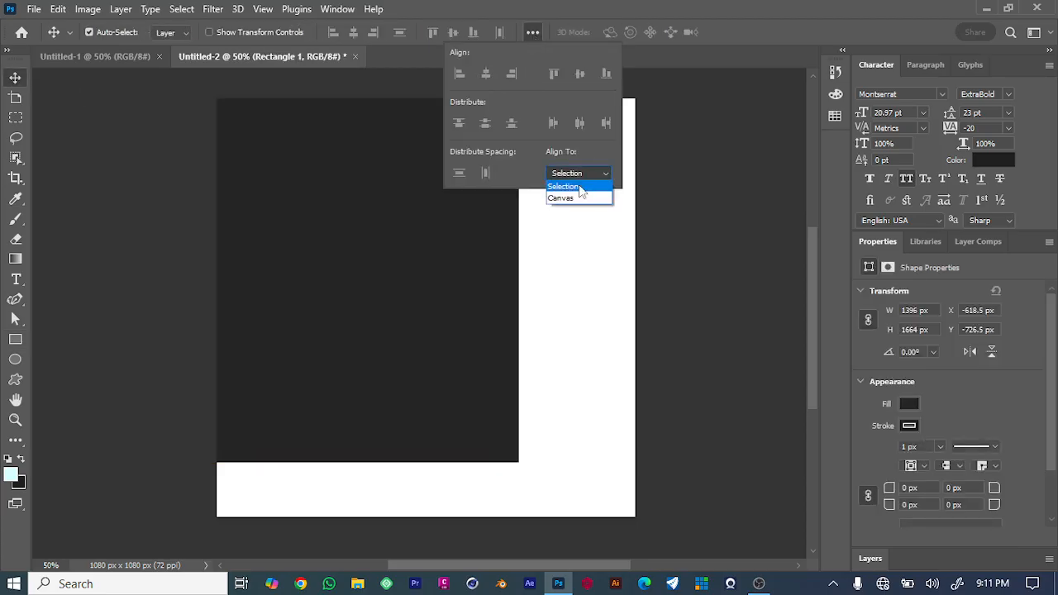
pyautogui.click(571, 198)
pyautogui.click(485, 74)
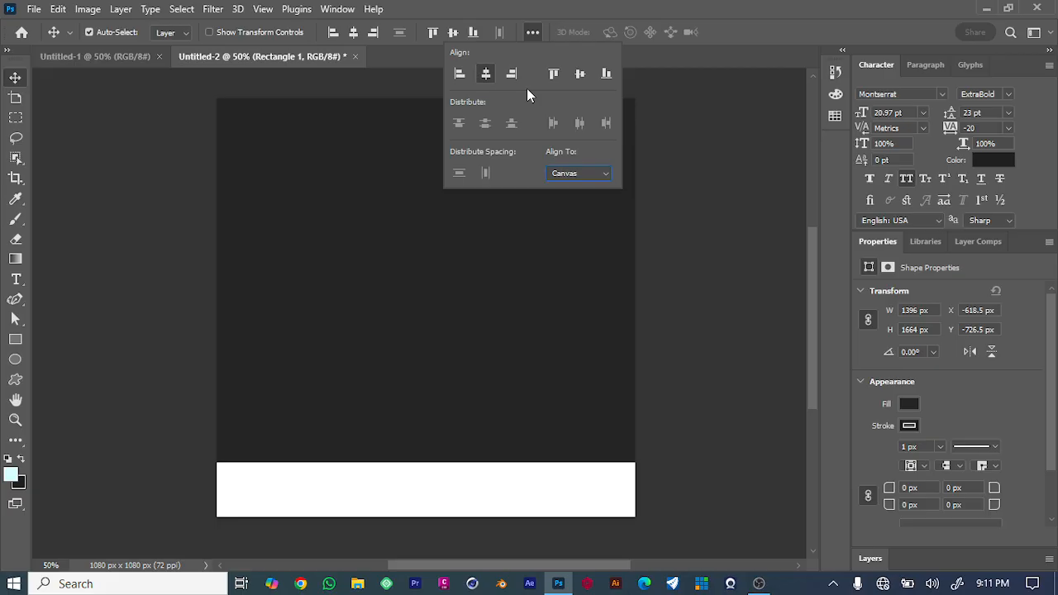
pyautogui.click(582, 75)
pyautogui.click(694, 207)
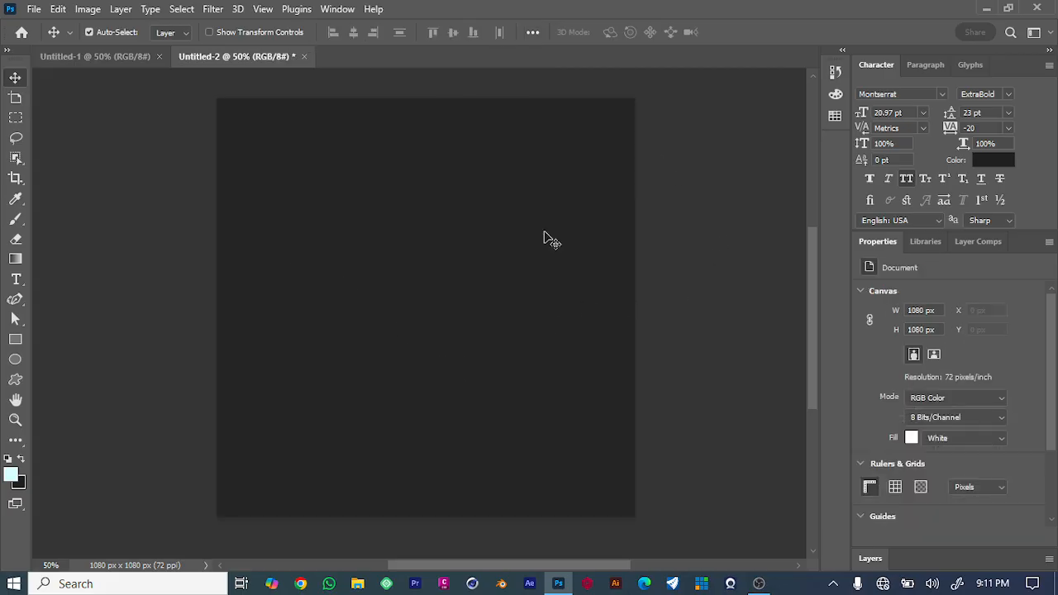
# Set the text colour to white, ffffff.
pyautogui.click(993, 158)
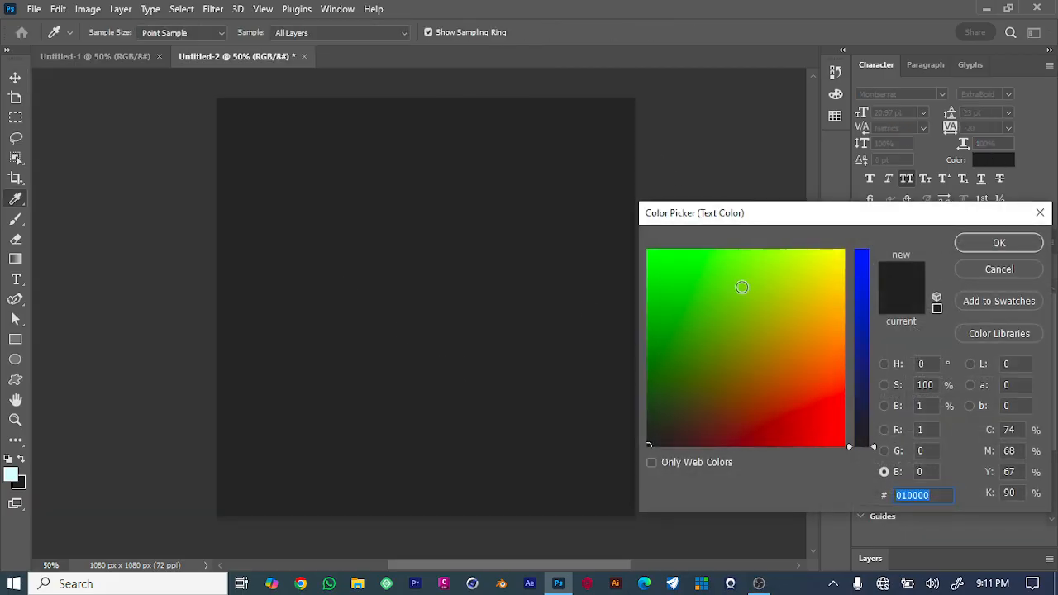
pyautogui.click(663, 249)
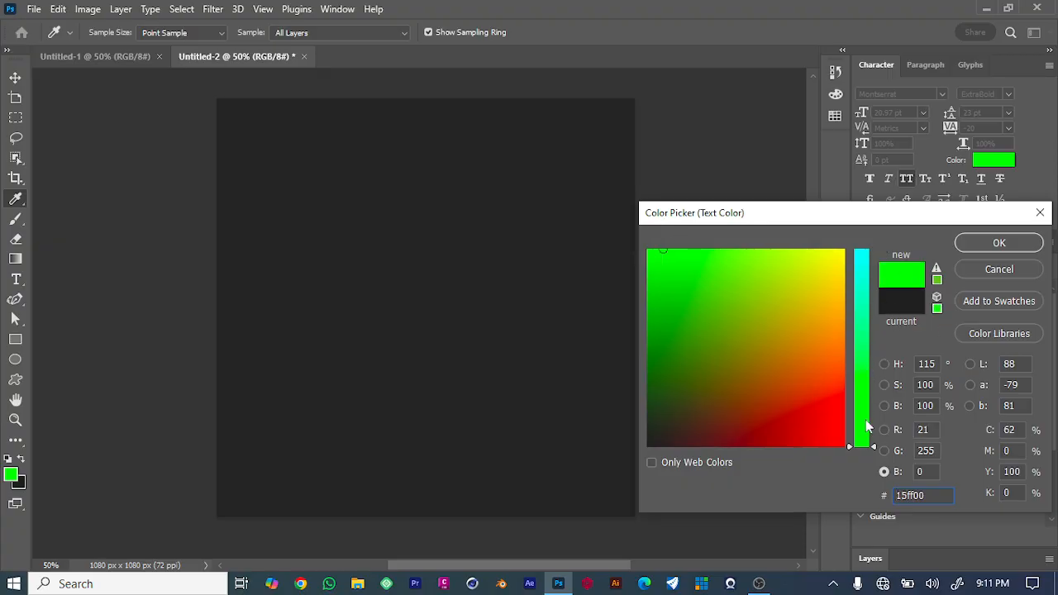
pyautogui.moveTo(867, 427); pyautogui.dragTo(864, 249)
pyautogui.click(844, 249)
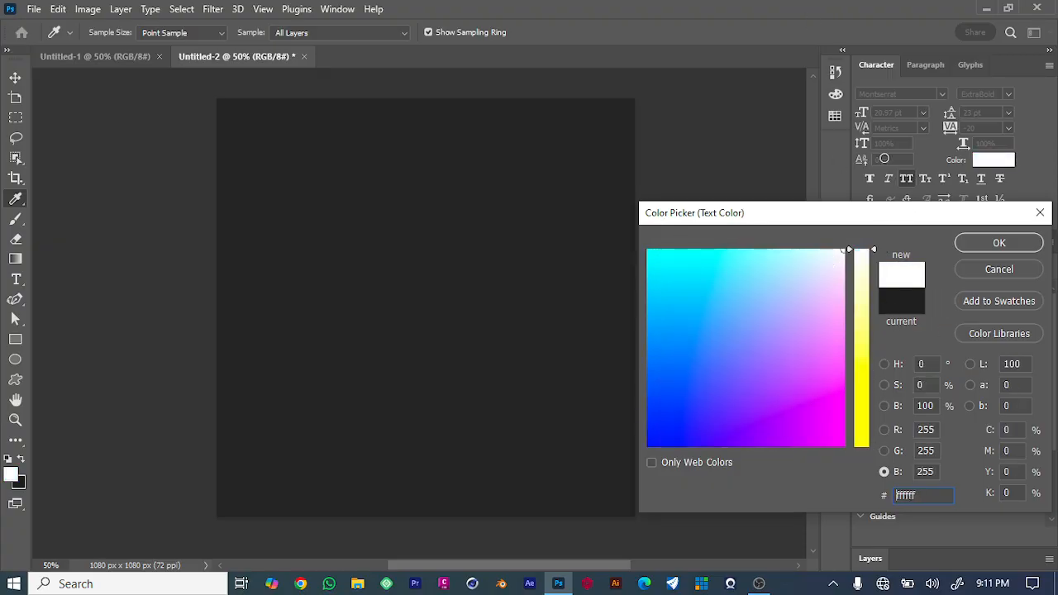
pyautogui.click(1001, 242)
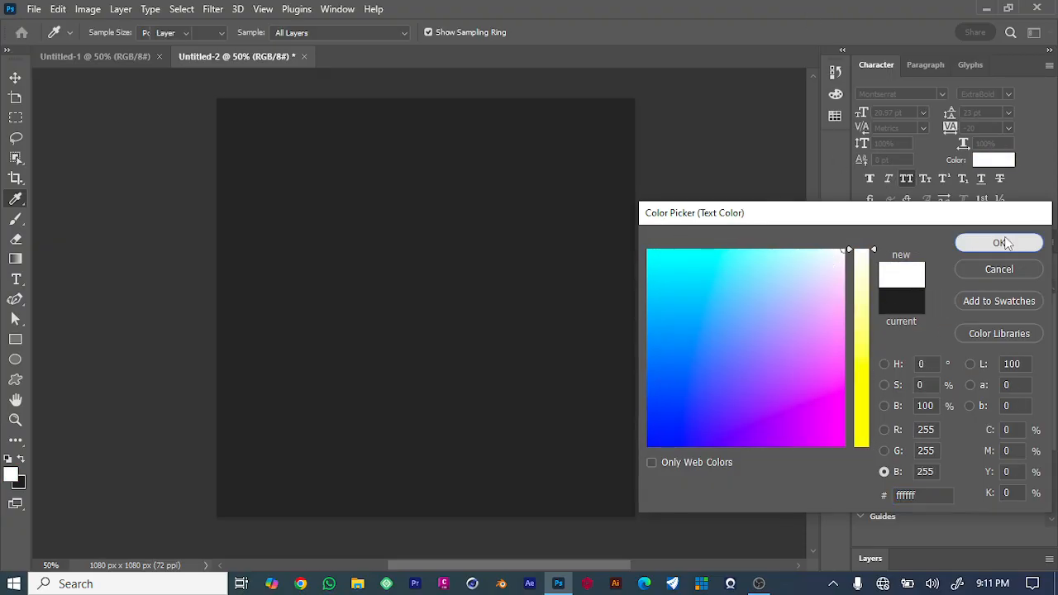
# Change the rectangle's fill colour to white.
pyautogui.click(465, 244)
pyautogui.click(911, 402)
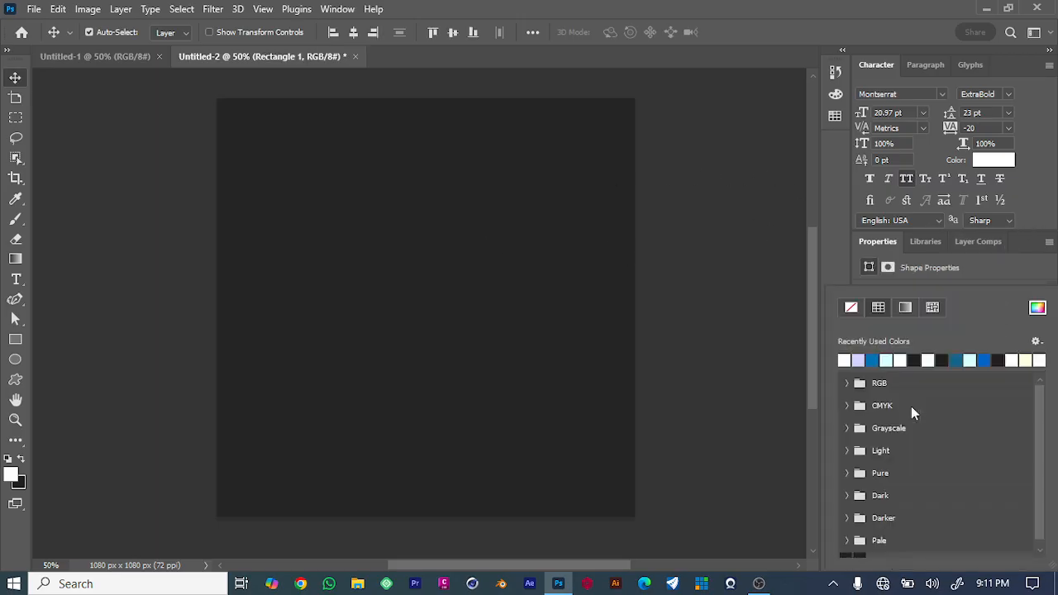
pyautogui.click(848, 355)
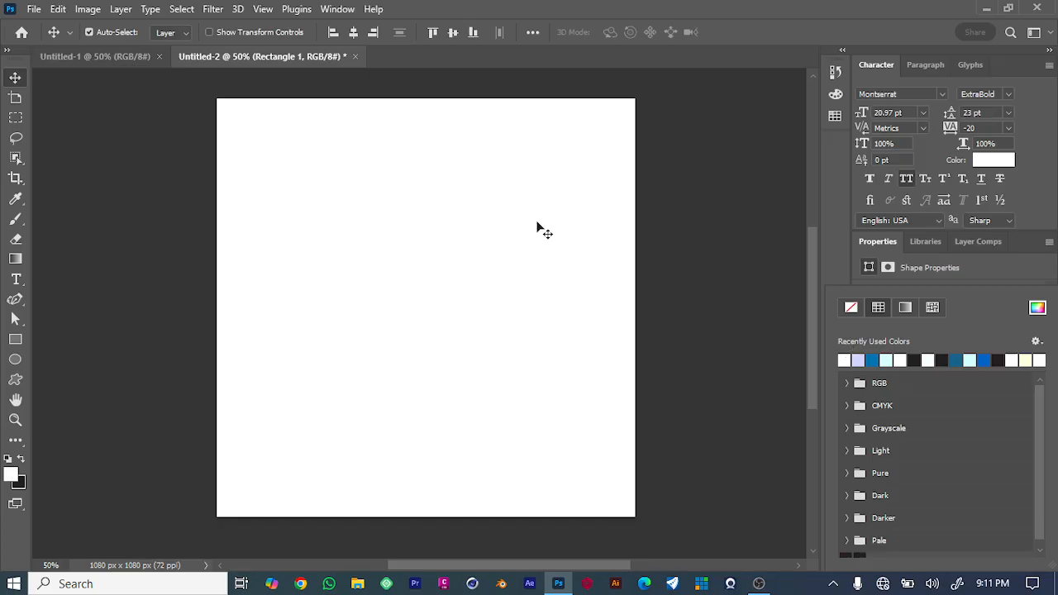
pyautogui.click(686, 214)
pyautogui.click(702, 225)
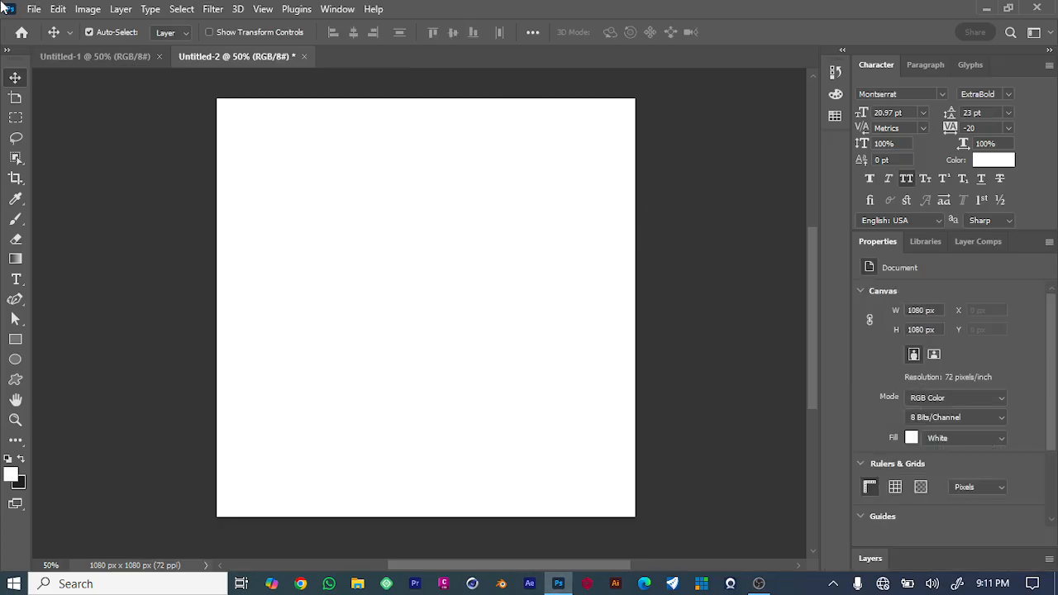
# Open the image download (10) from the Downloads folder.
pyautogui.click(33, 10)
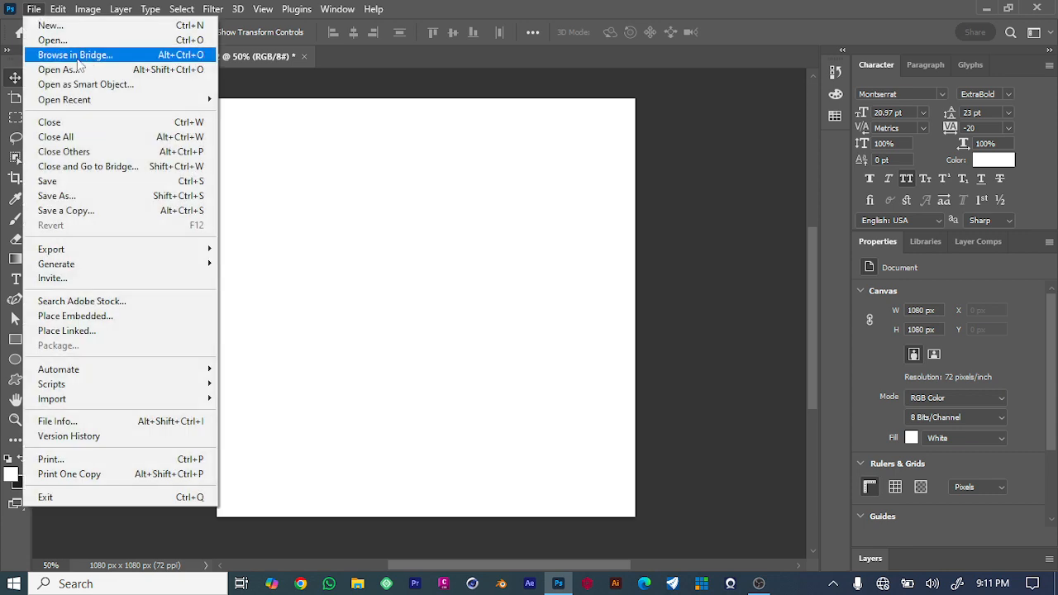
pyautogui.click(55, 38)
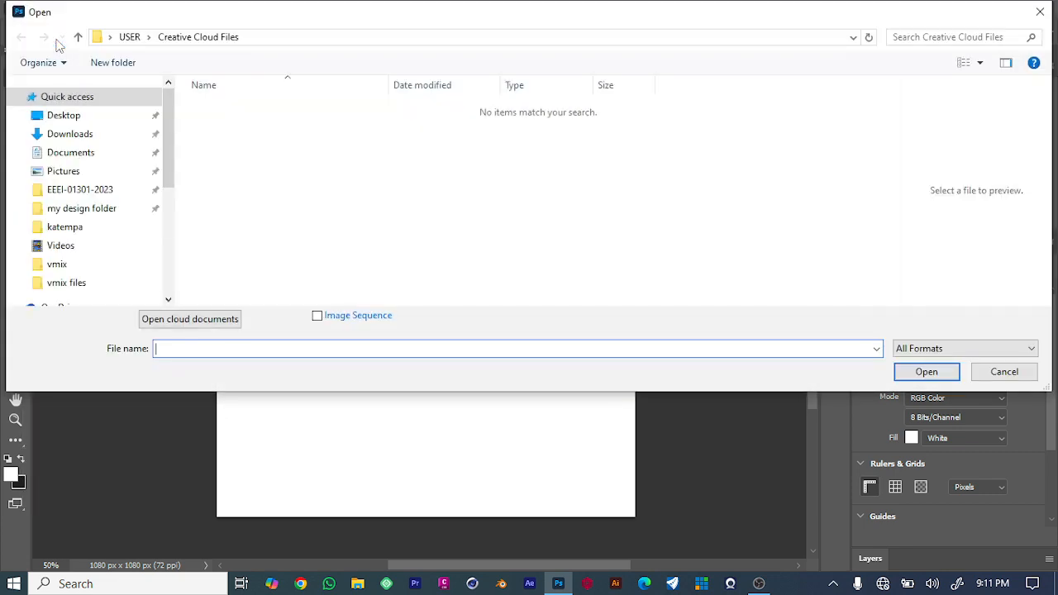
pyautogui.click(76, 118)
pyautogui.click(86, 141)
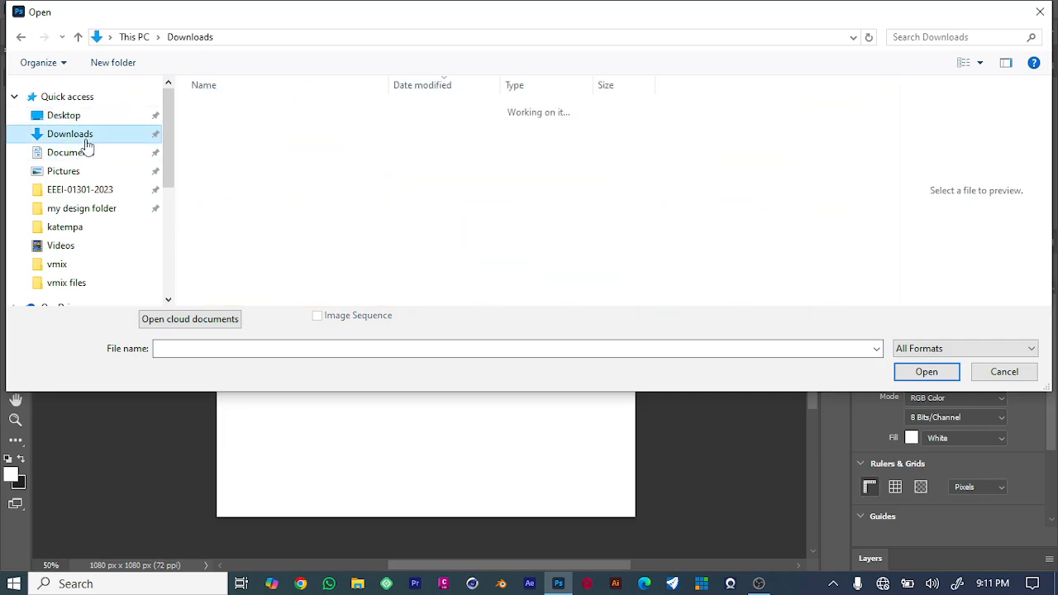
pyautogui.click(231, 179)
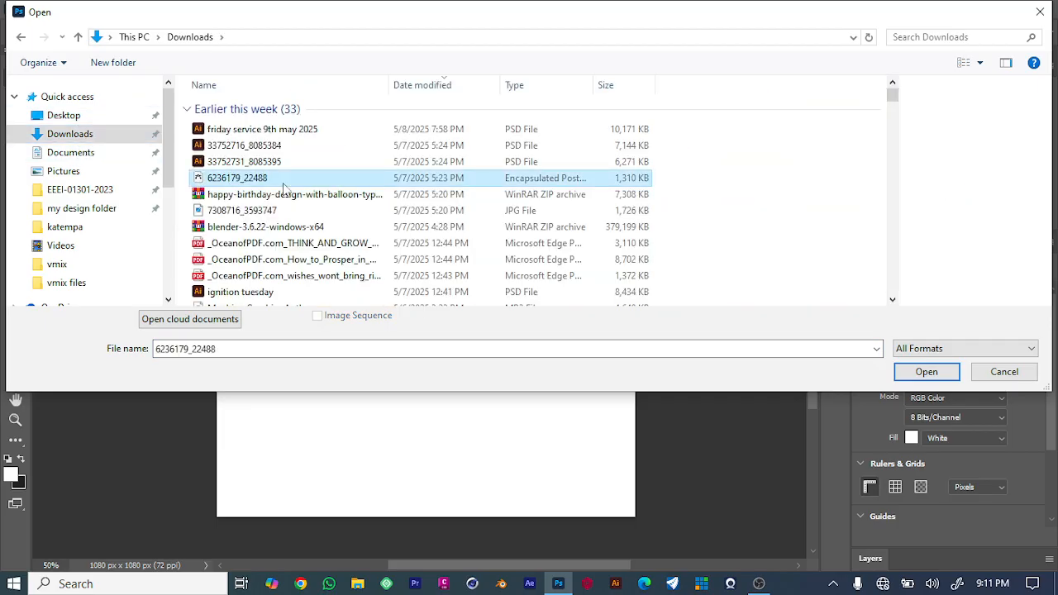
pyautogui.scroll(-10, 261, 227)
pyautogui.click(248, 167)
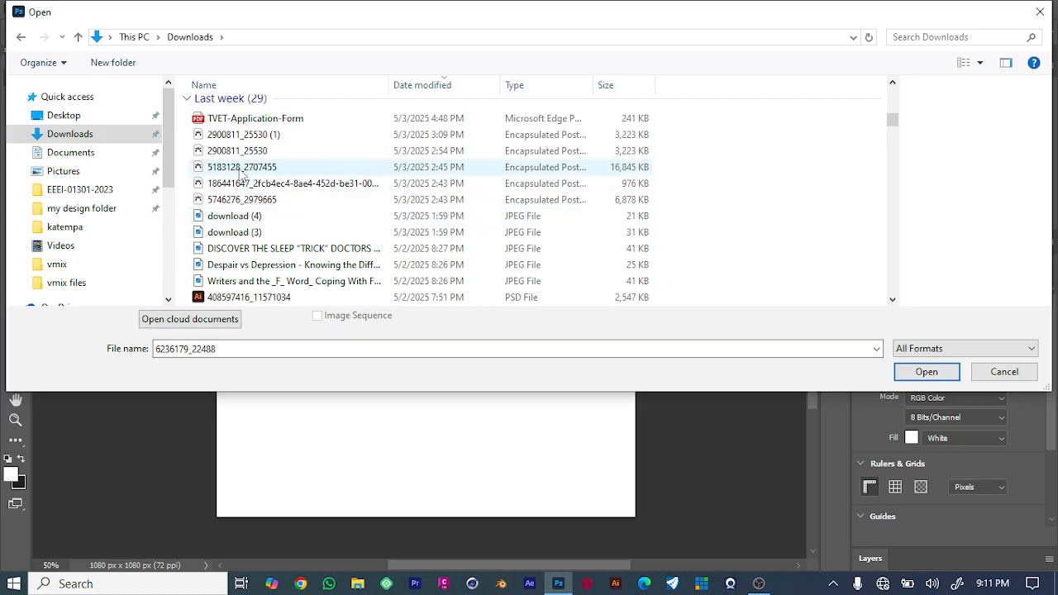
pyautogui.scroll(-10, 273, 210)
pyautogui.click(226, 174)
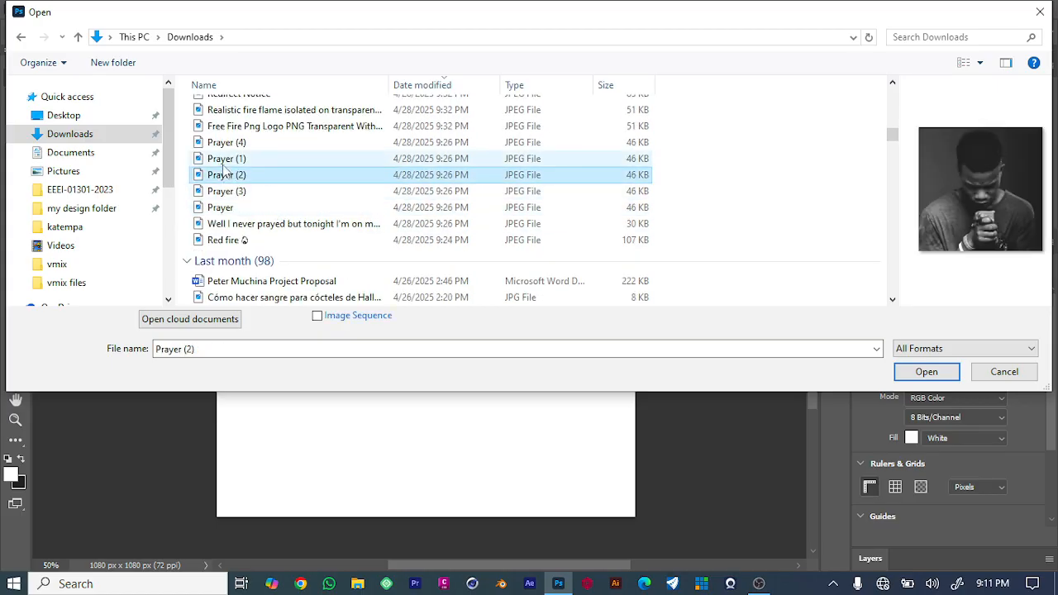
pyautogui.click(225, 158)
pyautogui.scroll(-3, 247, 198)
pyautogui.click(244, 169)
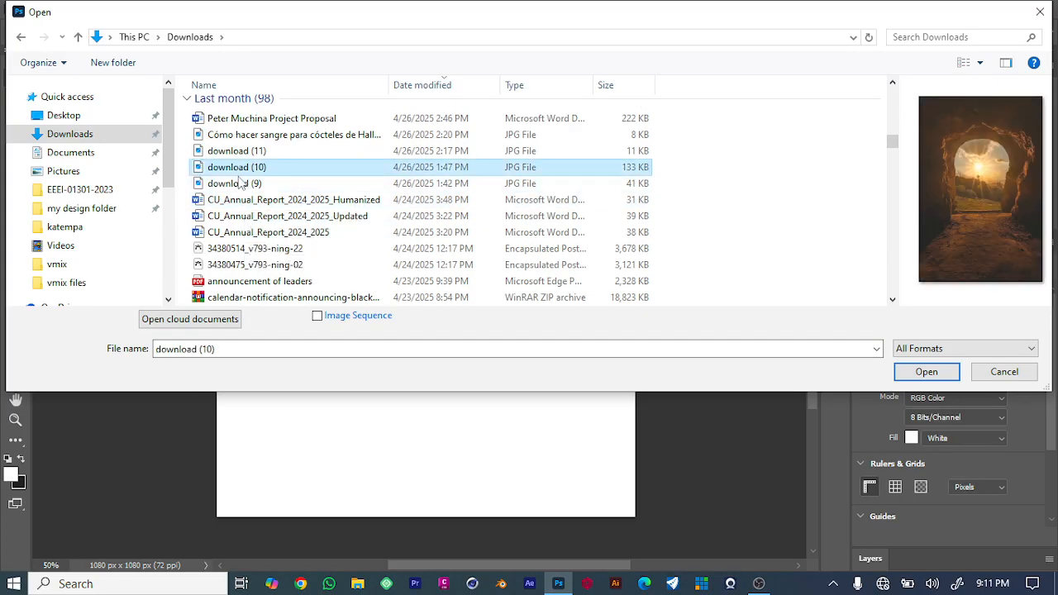
pyautogui.click(244, 152)
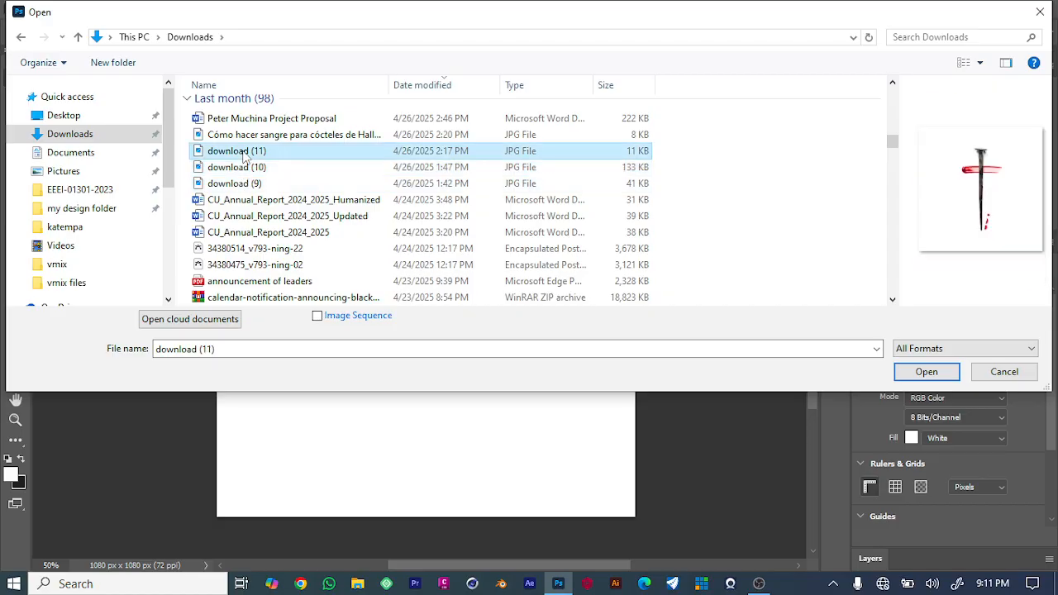
pyautogui.click(245, 167)
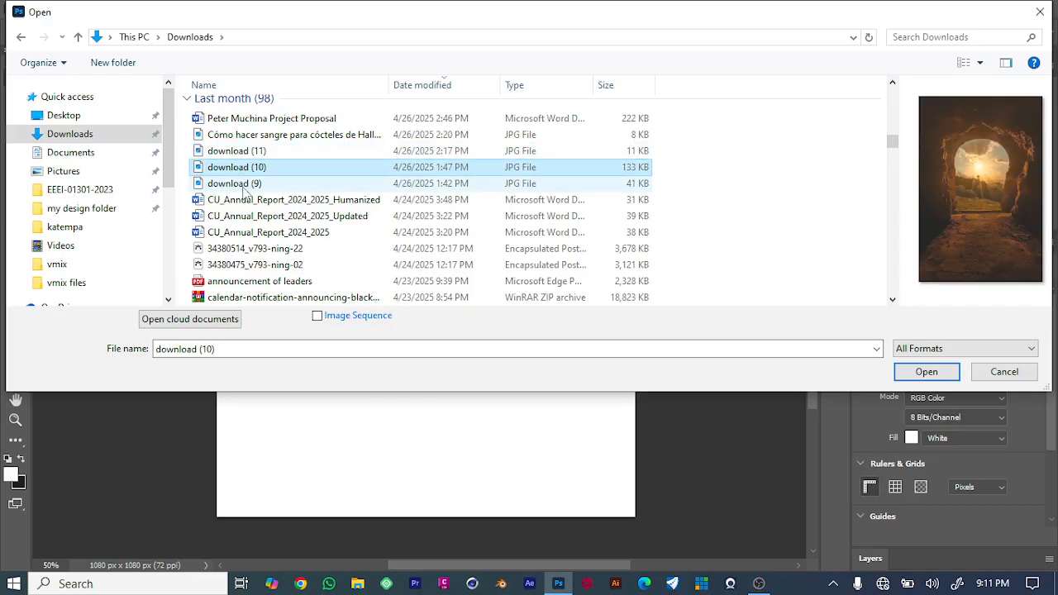
pyautogui.click(244, 184)
pyautogui.click(245, 169)
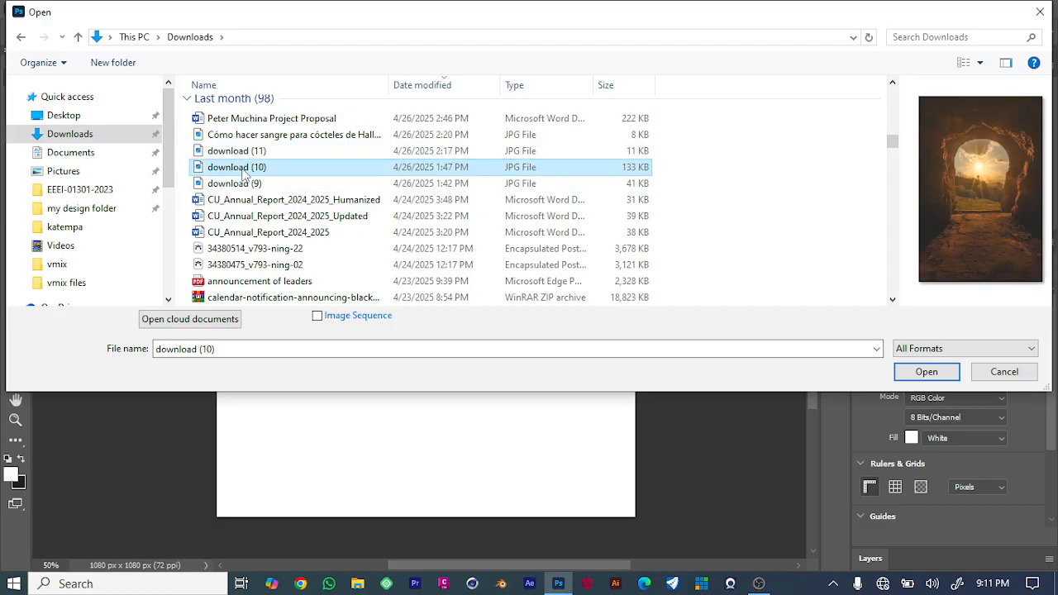
pyautogui.click(926, 372)
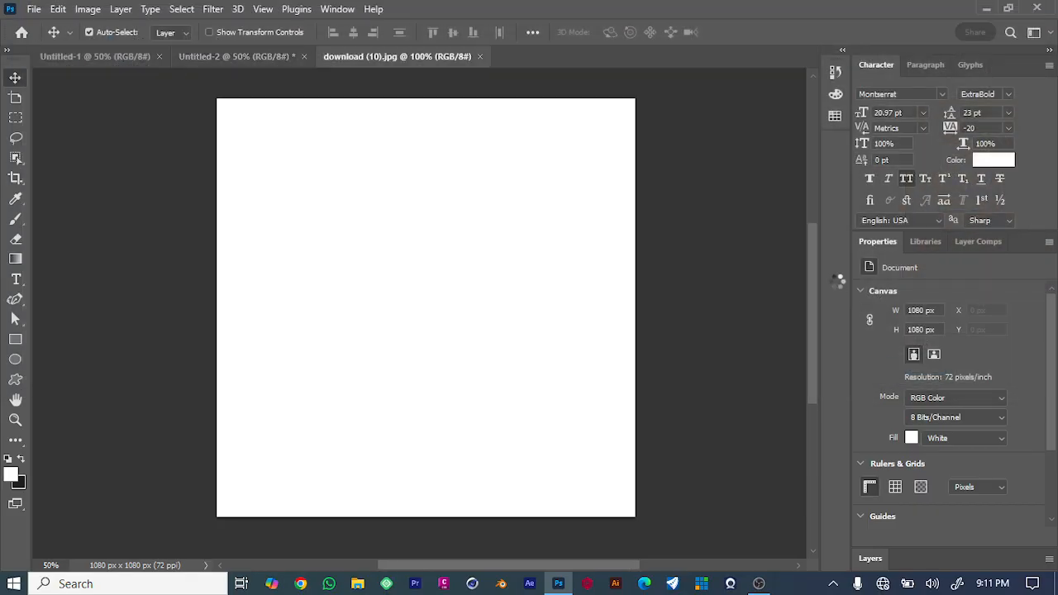
# Convert the photo's background to a normal layer and move the photo into the 1080 x 1080 document.
pyautogui.moveTo(461, 248); pyautogui.dragTo(474, 253)
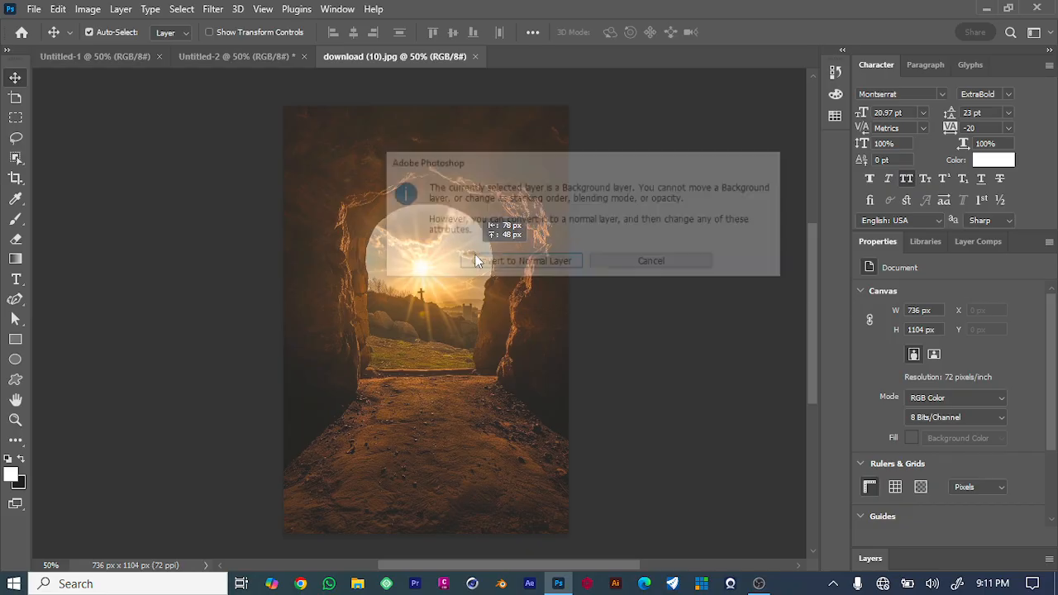
pyautogui.click(546, 262)
pyautogui.moveTo(529, 314); pyautogui.dragTo(435, 342)
pyautogui.click(870, 560)
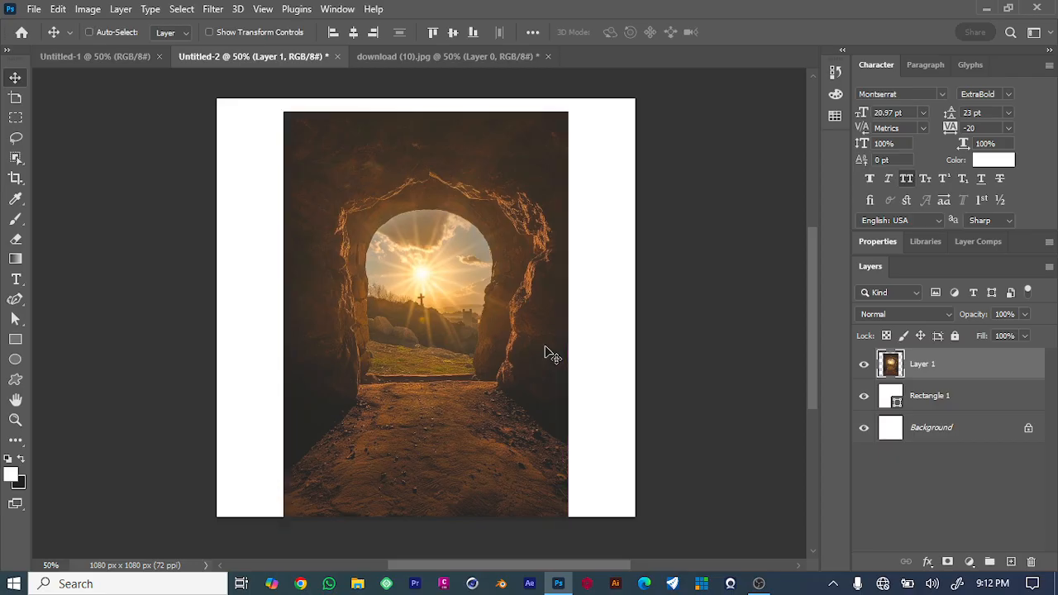
# Free-transform the photo, stretching its sides to about 150% so it fills the canvas width.
pyautogui.hotkey('ctrl', 't')
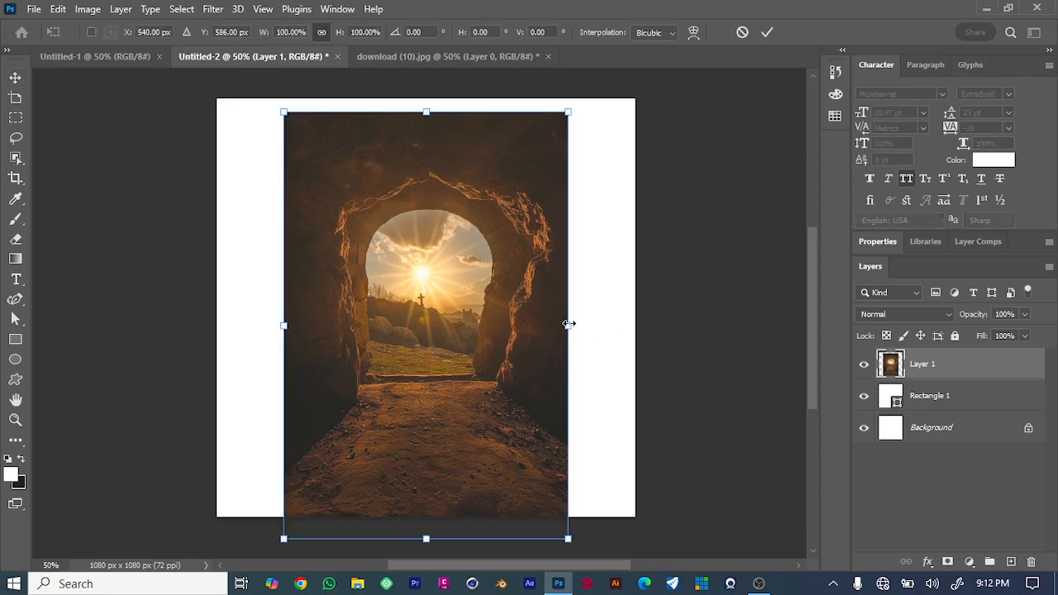
pyautogui.moveTo(569, 324); pyautogui.dragTo(643, 324)
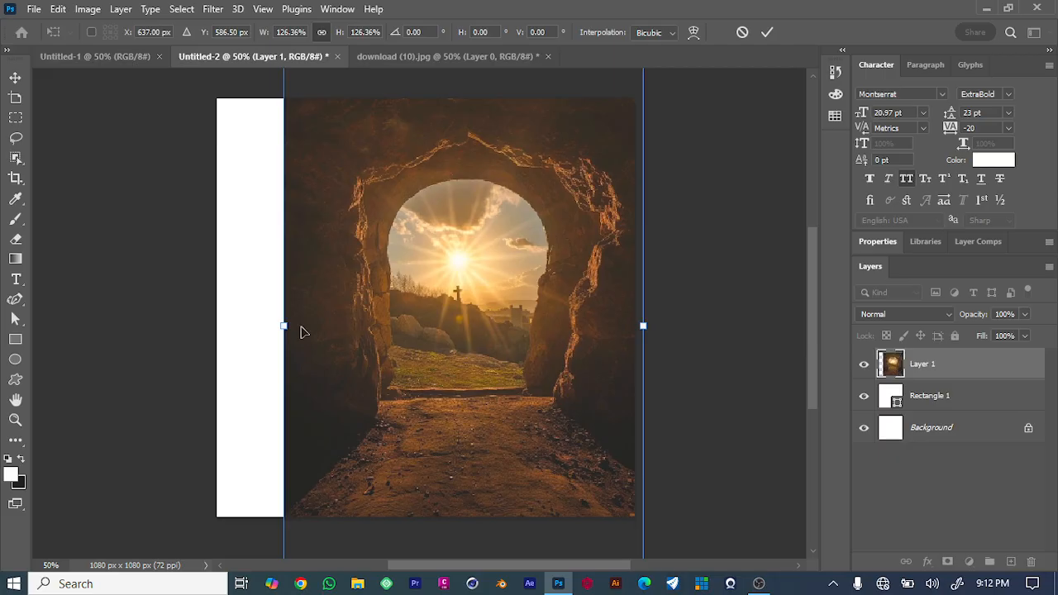
pyautogui.moveTo(286, 325); pyautogui.dragTo(217, 328)
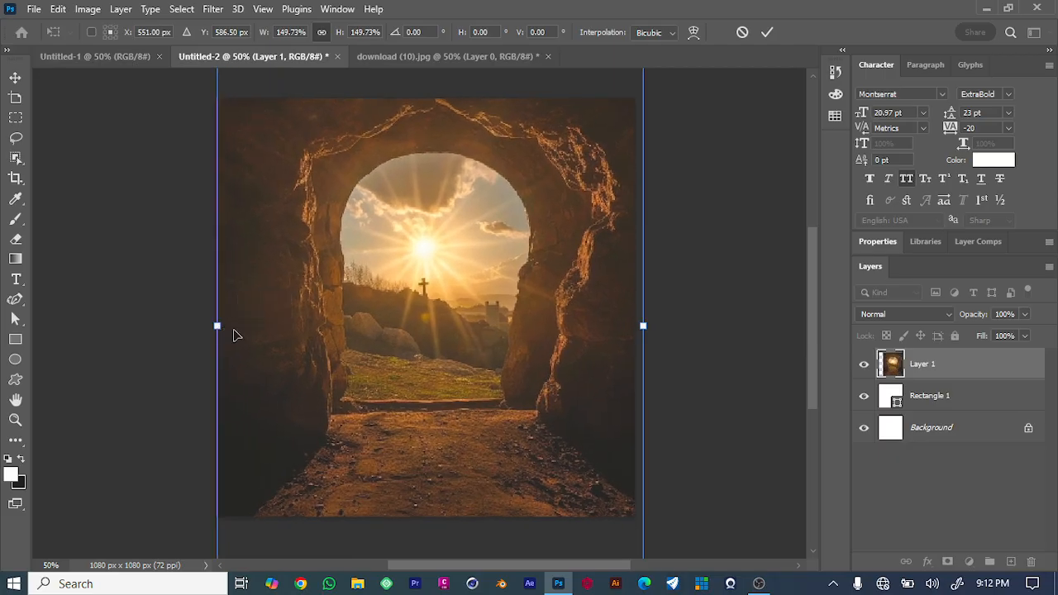
pyautogui.click(15, 77)
# Move the photo layer below the white rectangle layer.
pyautogui.moveTo(967, 364); pyautogui.dragTo(956, 401)
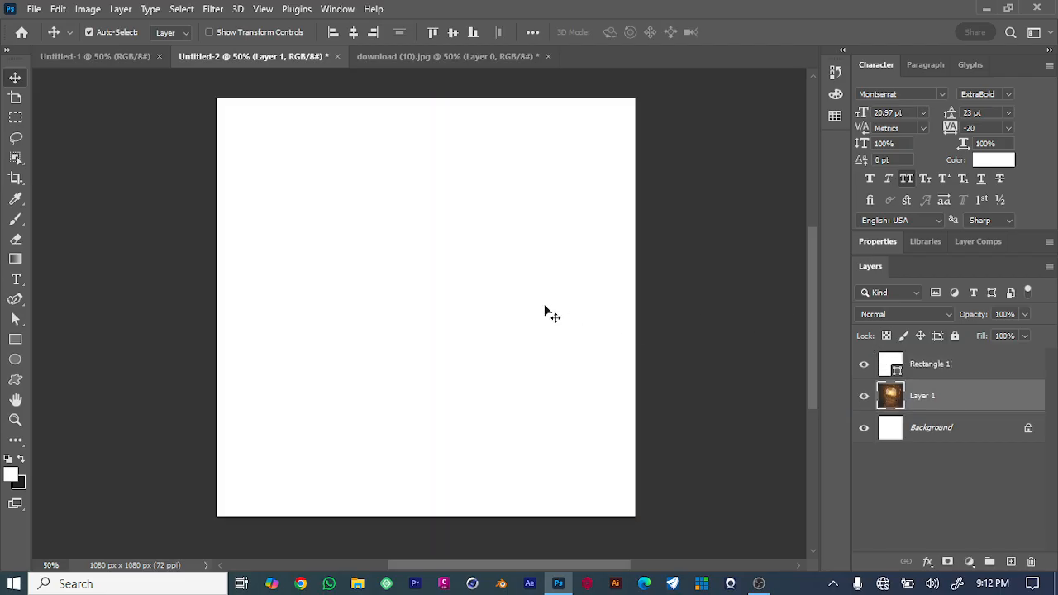
pyautogui.click(949, 317)
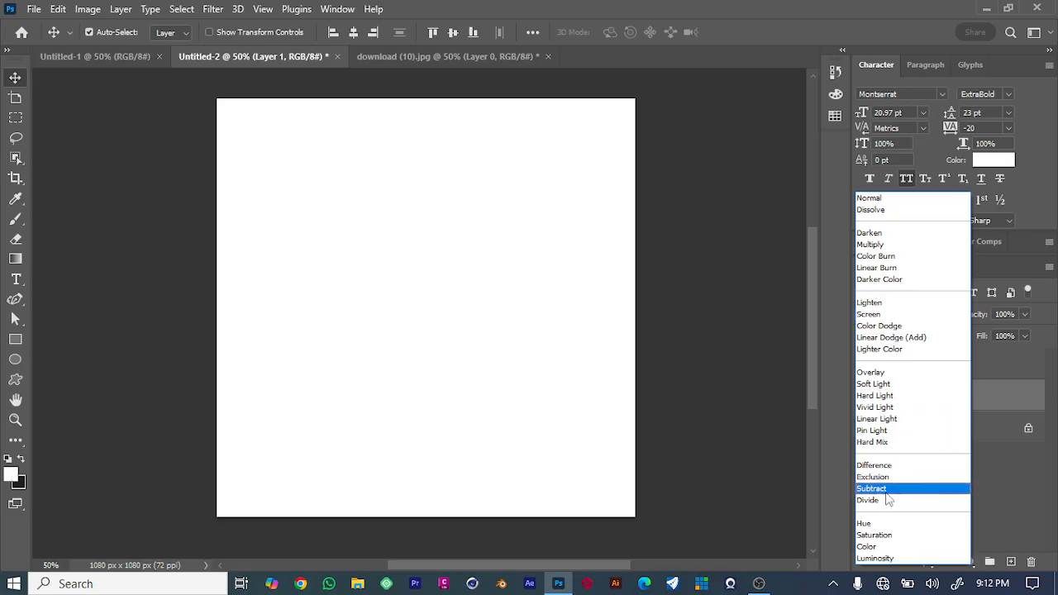
pyautogui.click(761, 403)
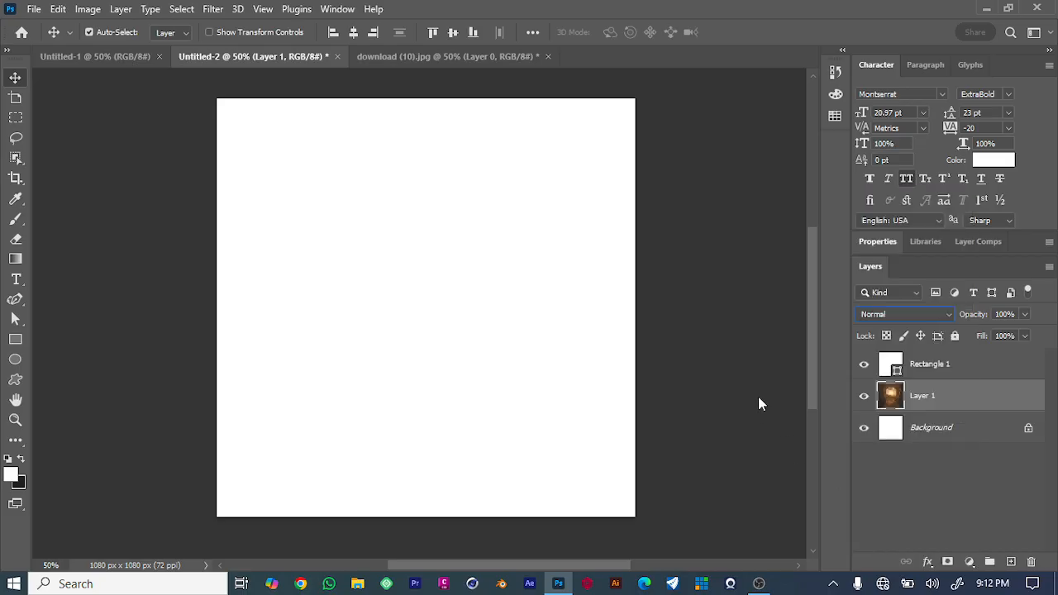
# Set the white rectangle's blend mode to Color to make the photo black and white.
pyautogui.click(918, 368)
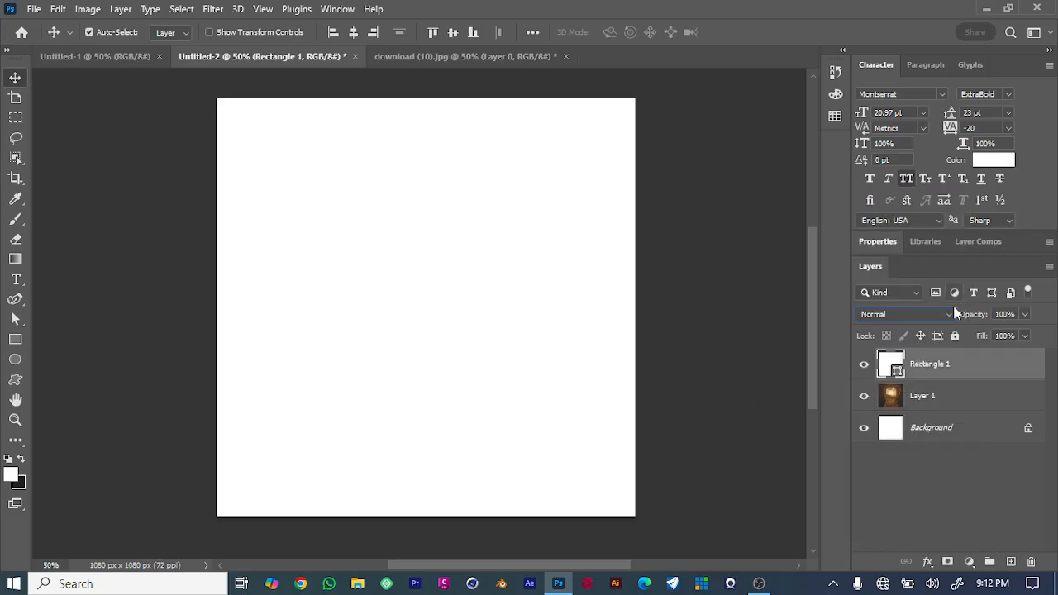
pyautogui.click(944, 318)
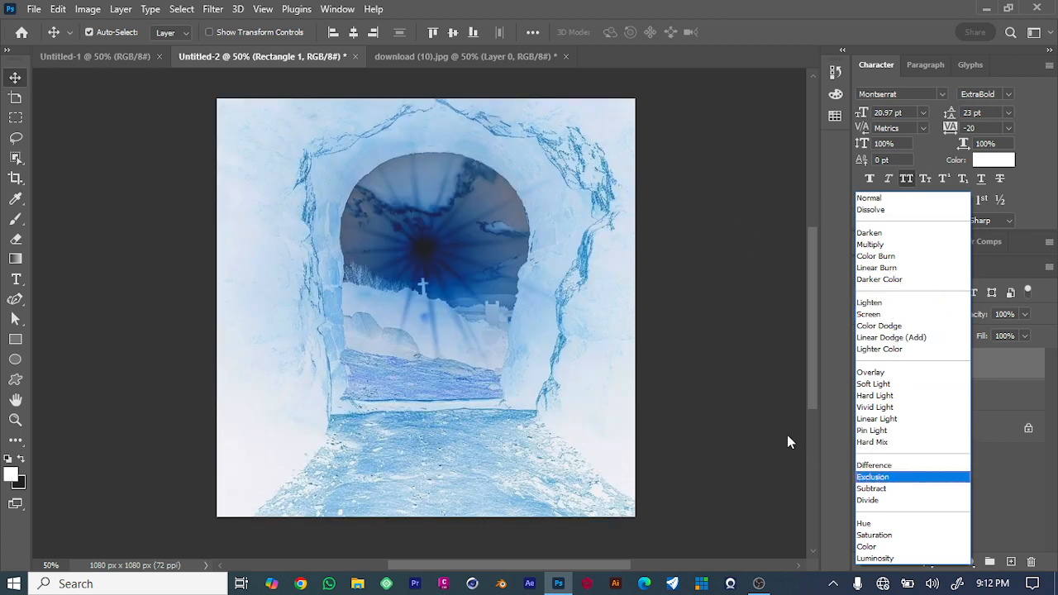
pyautogui.press('Escape')
pyautogui.click(923, 309)
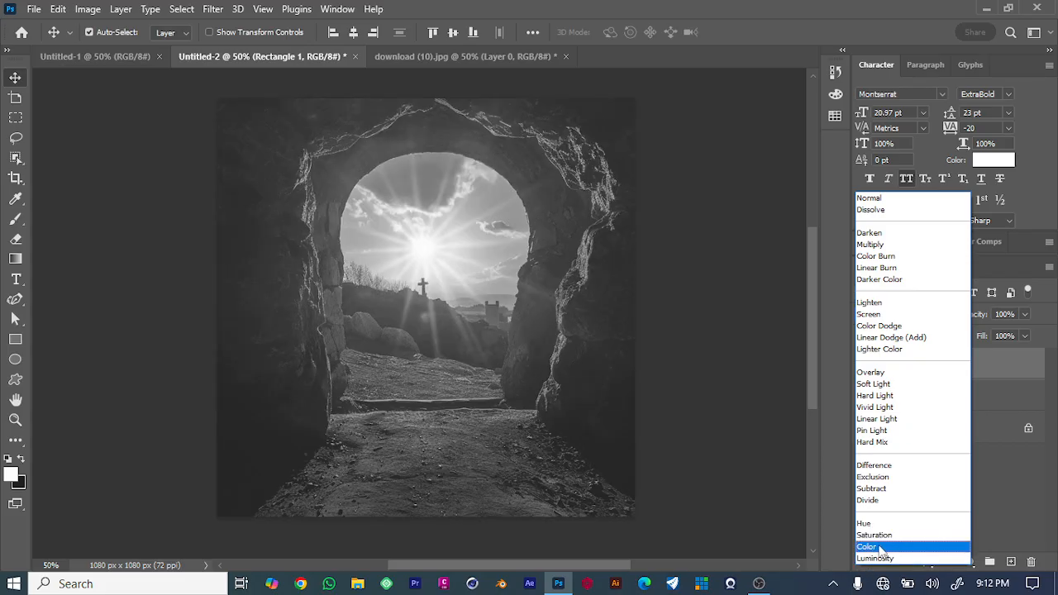
pyautogui.click(881, 548)
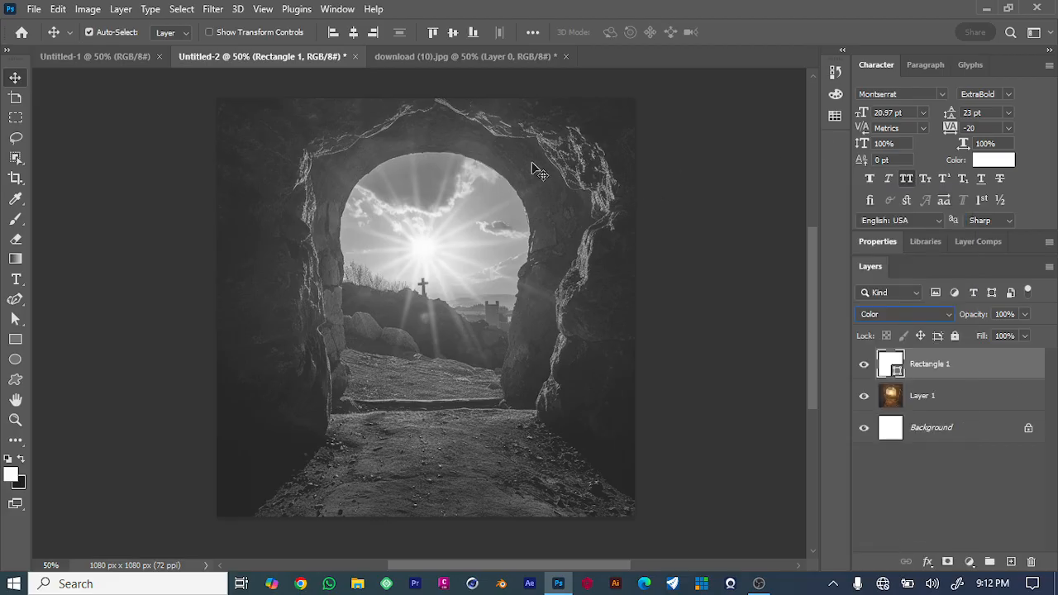
pyautogui.click(682, 252)
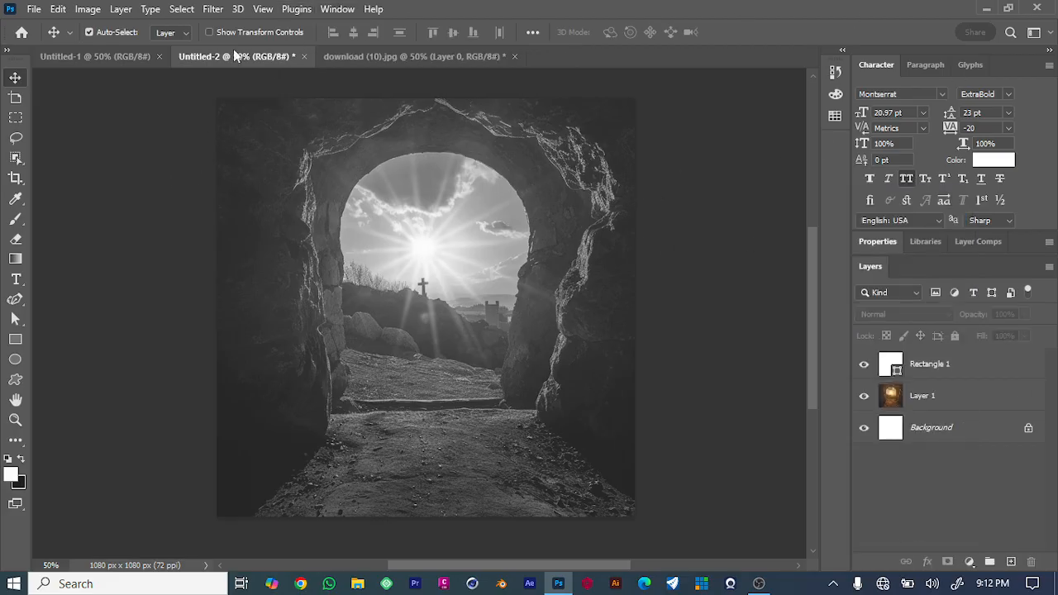
# Draw a second white rectangle about 1500 x 1712 px and move it to cover the whole canvas.
pyautogui.click(15, 339)
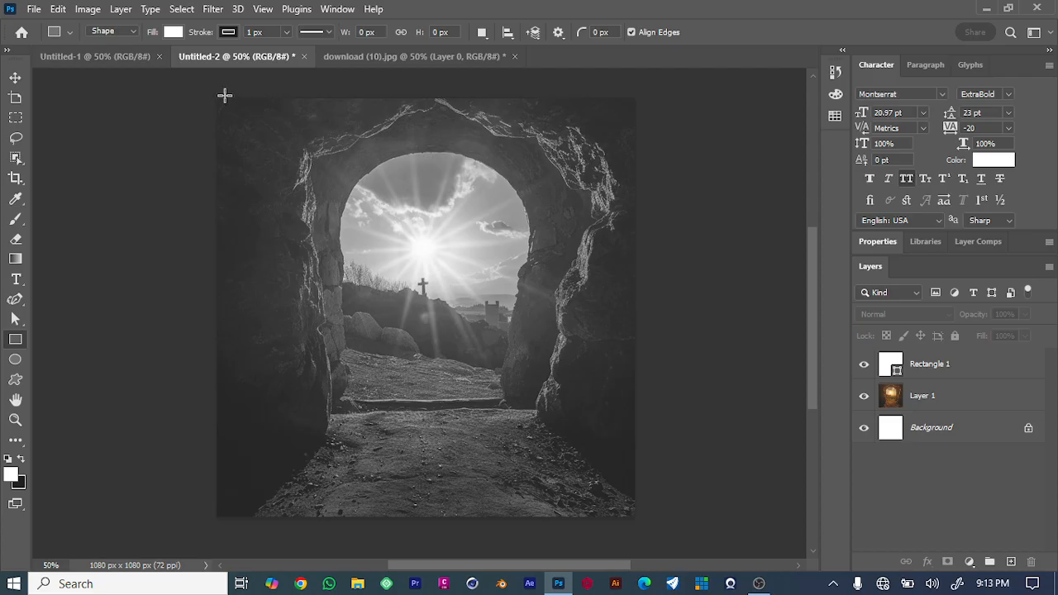
pyautogui.moveTo(212, 84); pyautogui.dragTo(502, 419)
pyautogui.press('v')
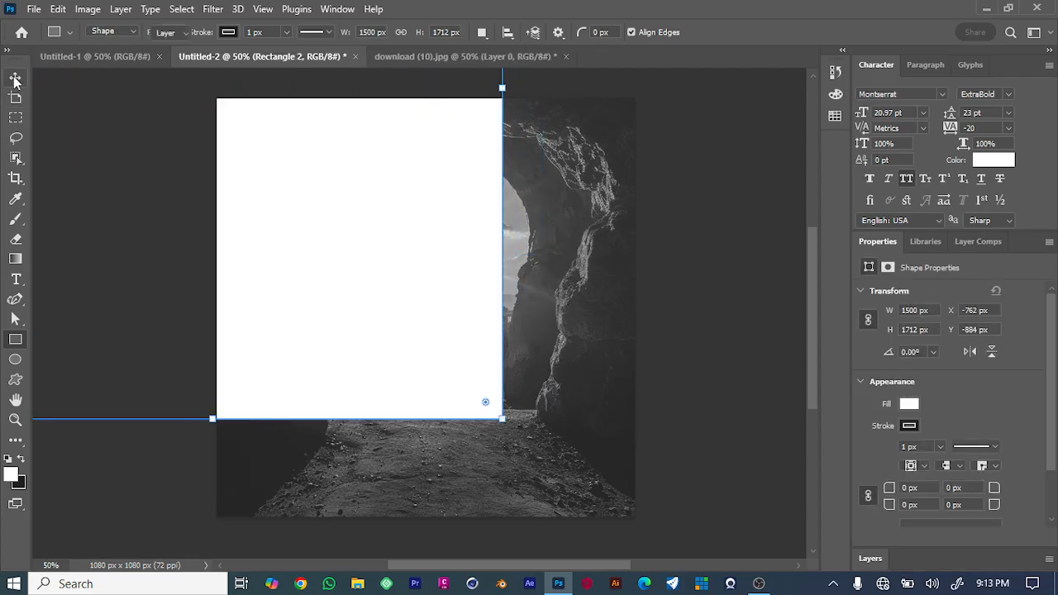
pyautogui.moveTo(335, 232); pyautogui.dragTo(484, 382)
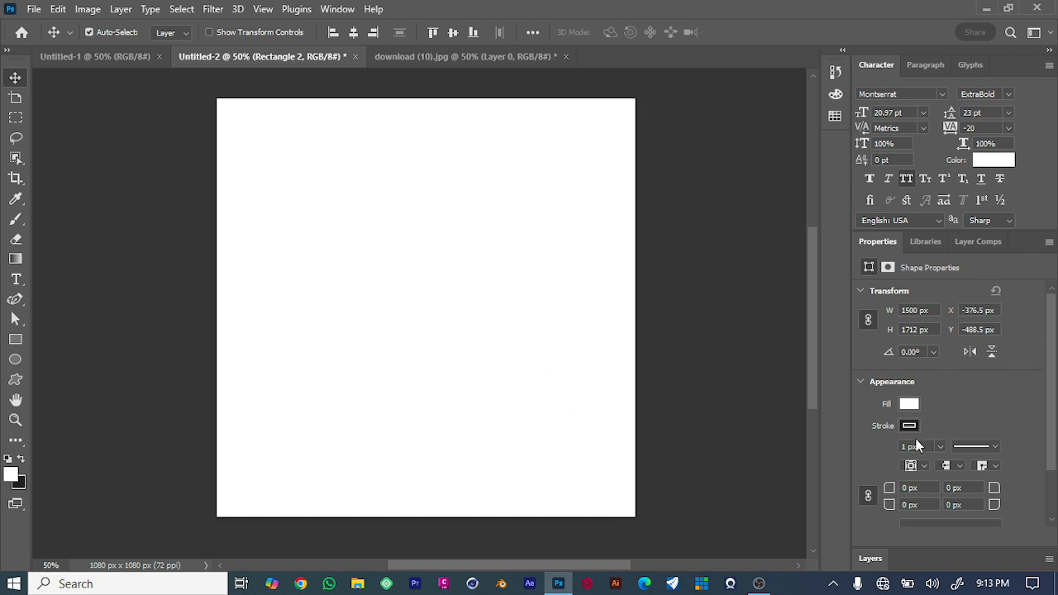
# Lower the second rectangle's opacity to 55%.
pyautogui.click(869, 558)
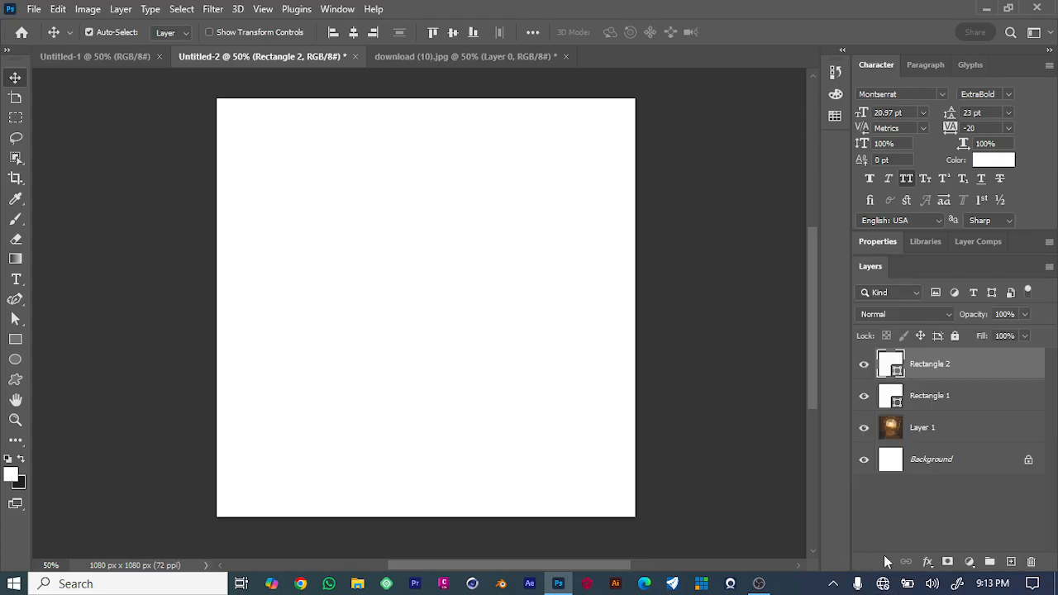
pyautogui.click(1024, 314)
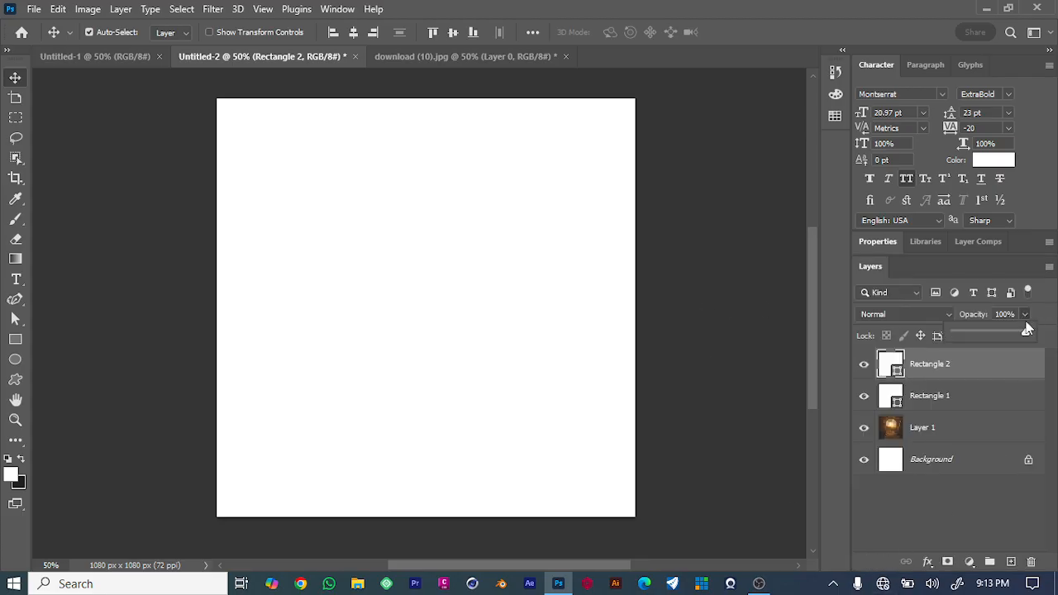
pyautogui.moveTo(1011, 332); pyautogui.dragTo(994, 332)
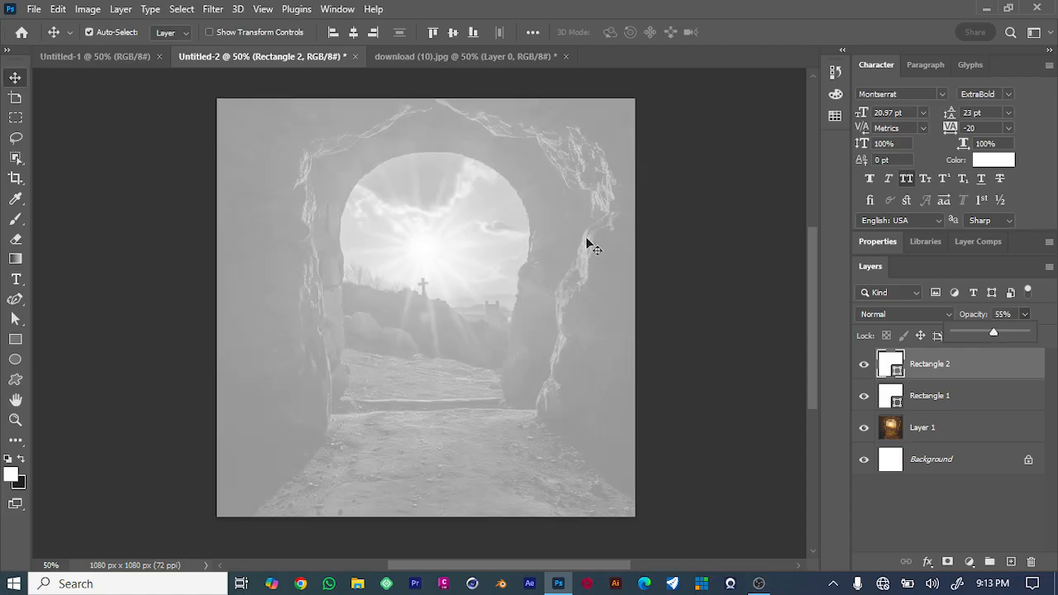
pyautogui.click(692, 231)
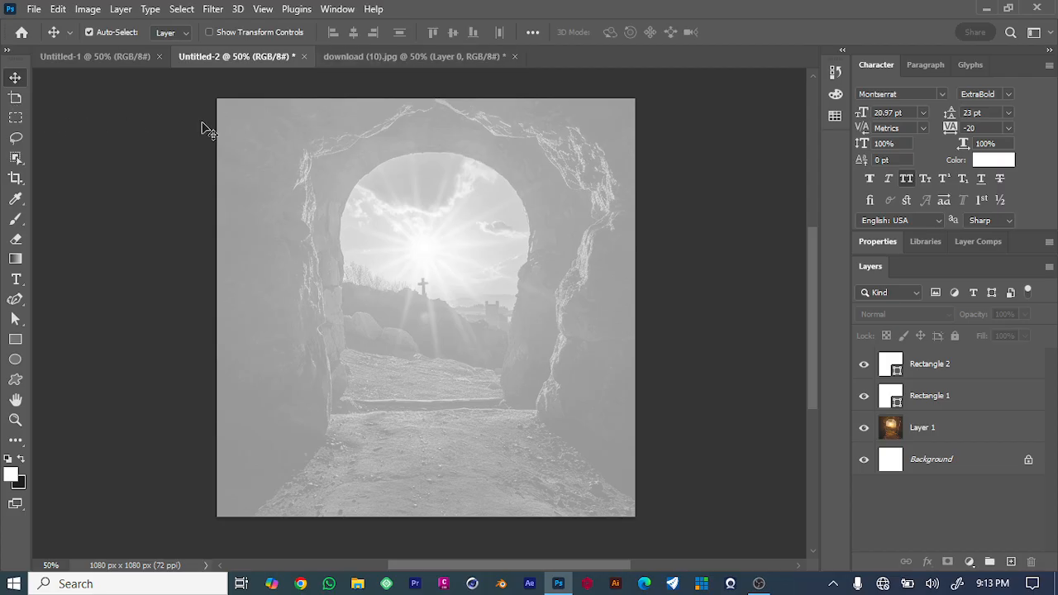
# Open the file 'commission thursday 7th may 2025' from the my design folder.
pyautogui.moveTo(594, 253); pyautogui.dragTo(623, 238)
pyautogui.click(688, 230)
pyautogui.click(34, 10)
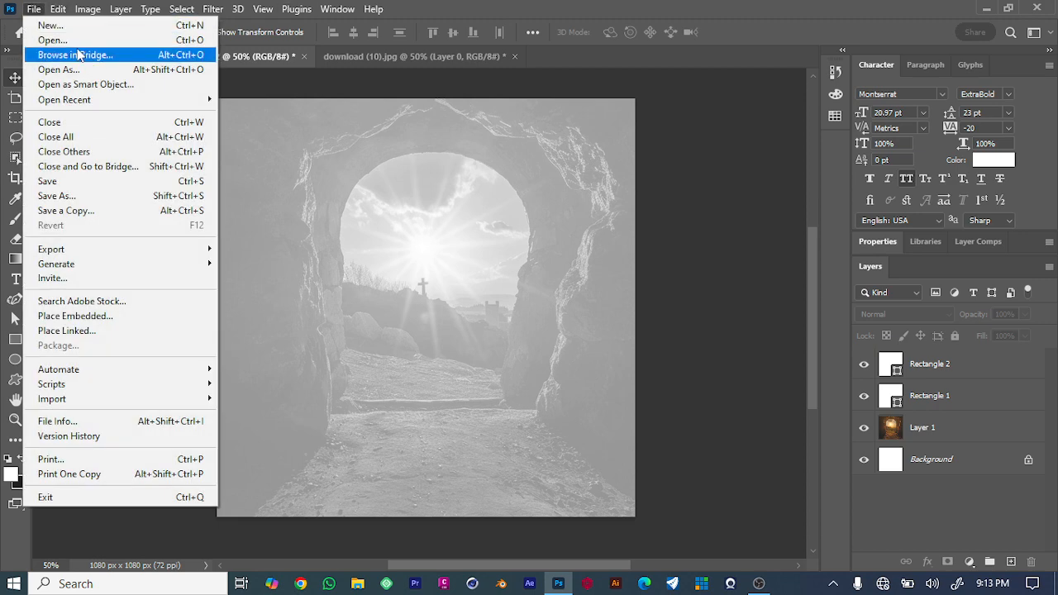
pyautogui.click(51, 41)
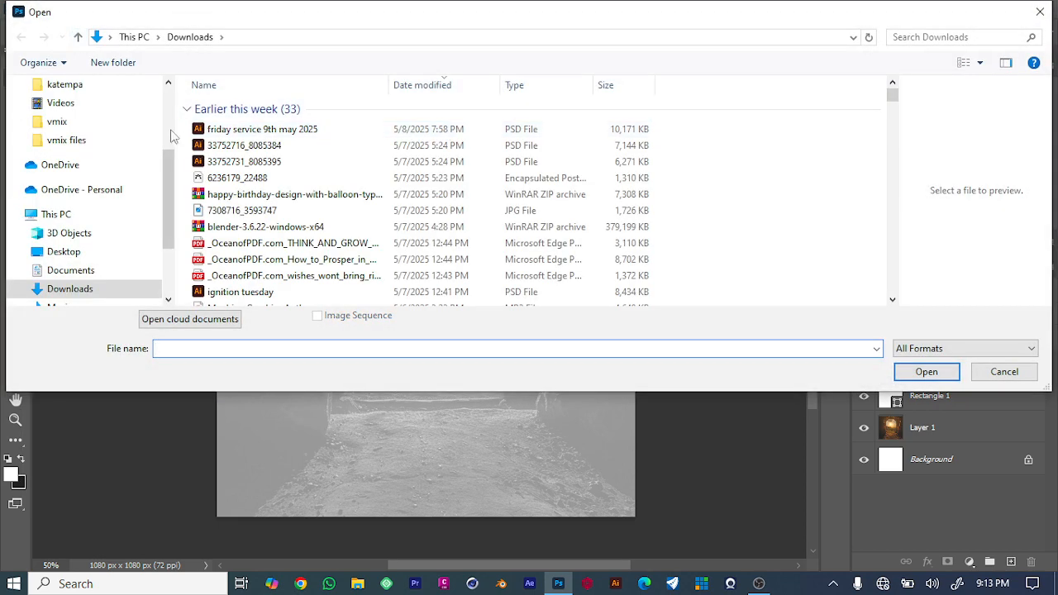
pyautogui.scroll(-5, 238, 173)
pyautogui.scroll(5, 244, 172)
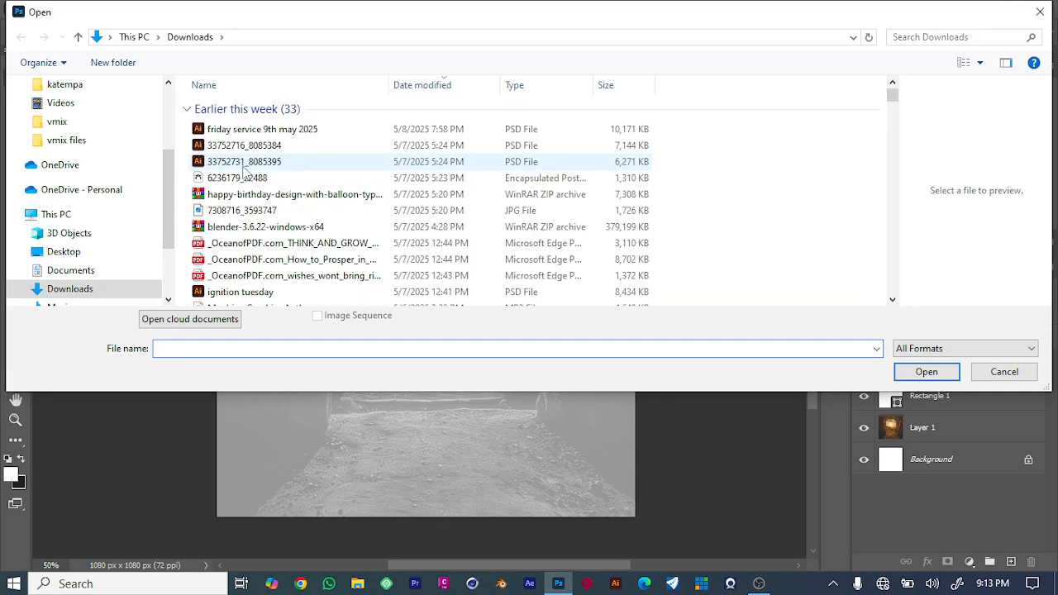
pyautogui.scroll(-20, 244, 169)
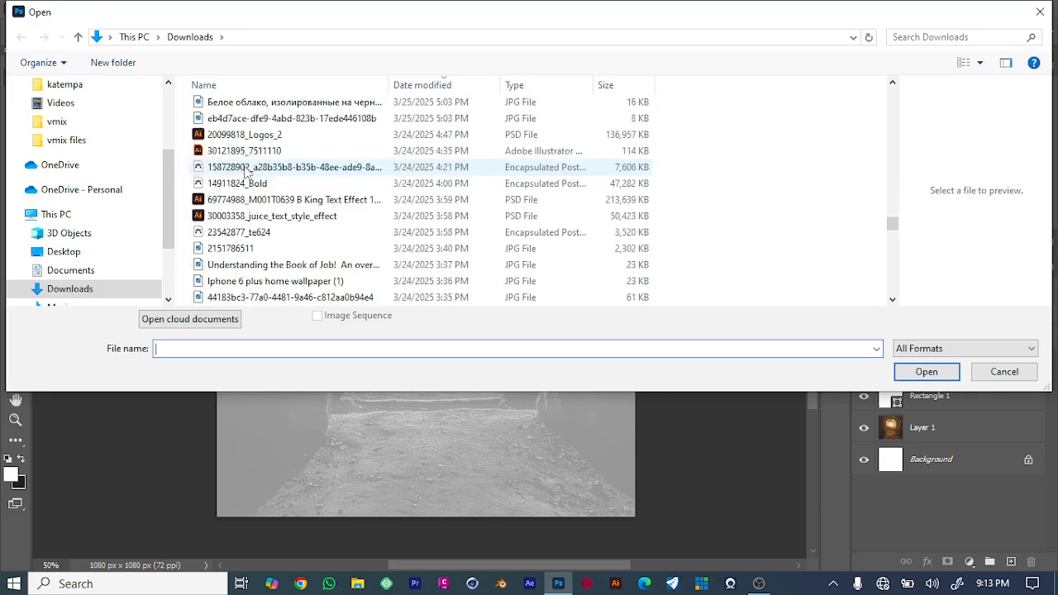
pyautogui.scroll(20, 245, 169)
pyautogui.scroll(3, 88, 162)
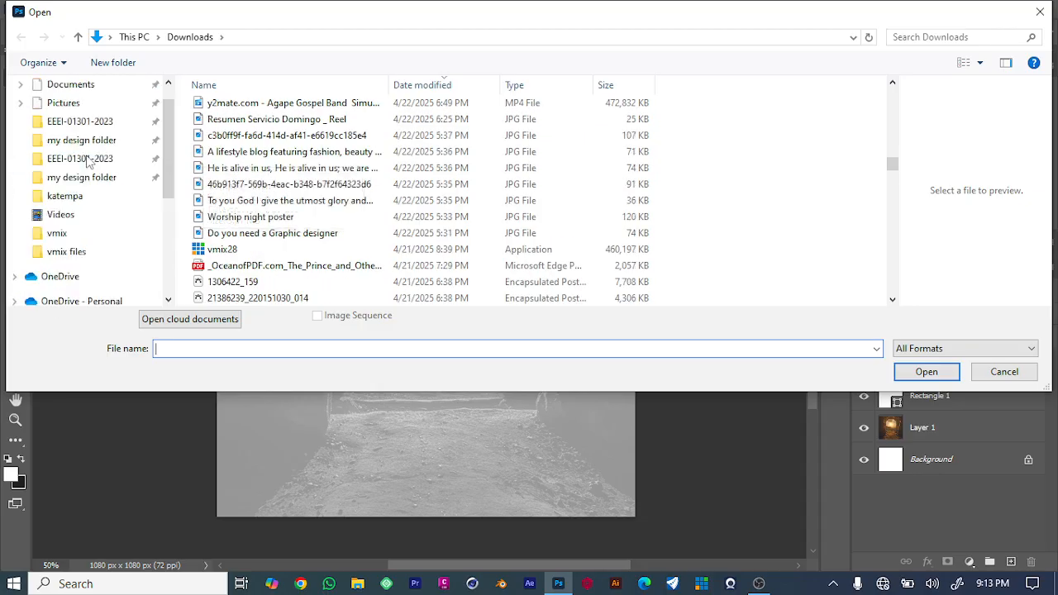
pyautogui.scroll(2, 88, 162)
pyautogui.click(43, 209)
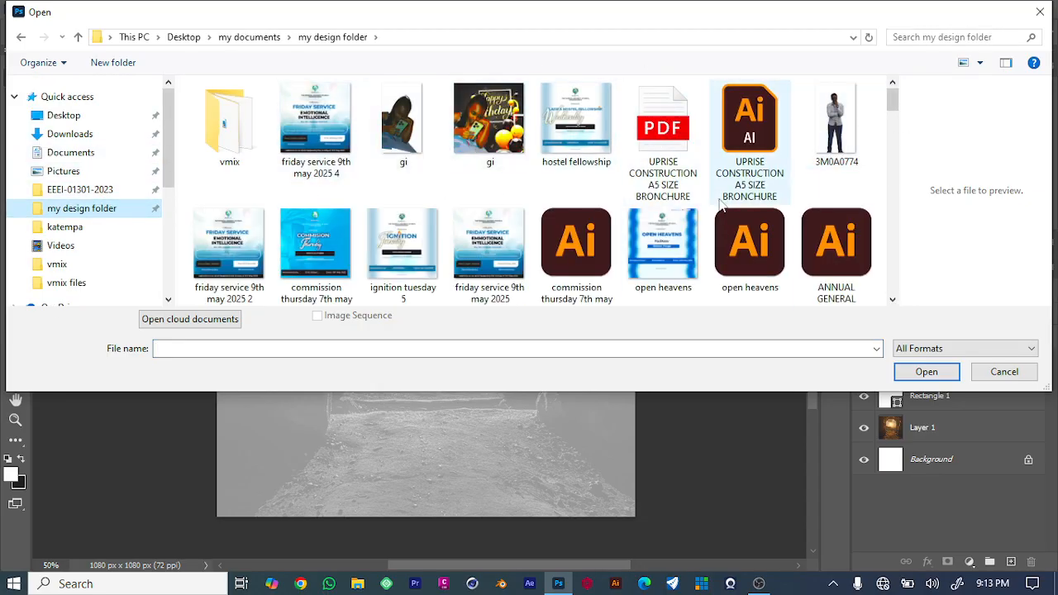
pyautogui.scroll(-1, 318, 244)
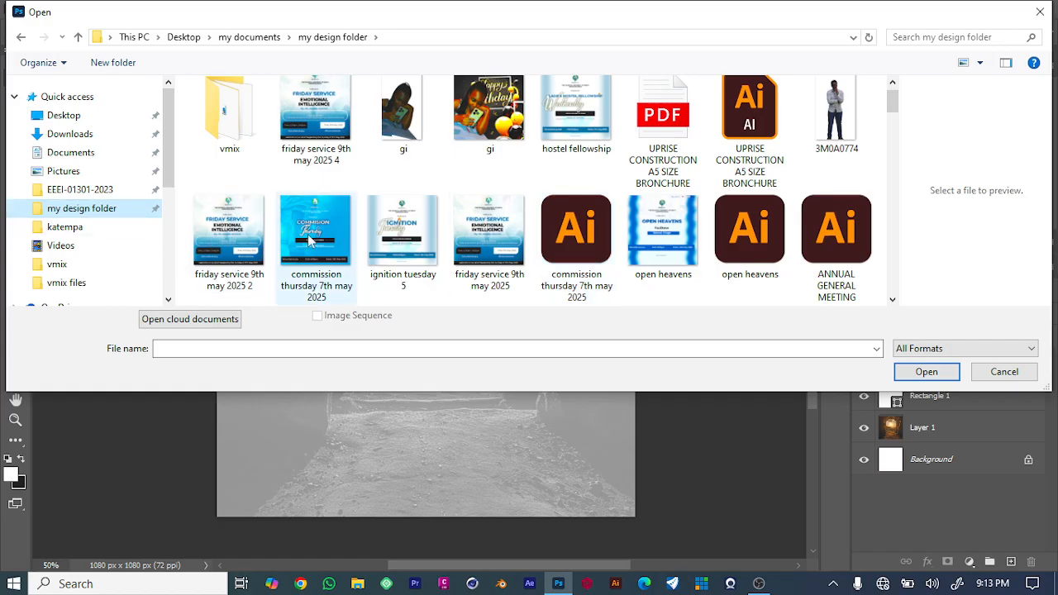
pyautogui.click(581, 239)
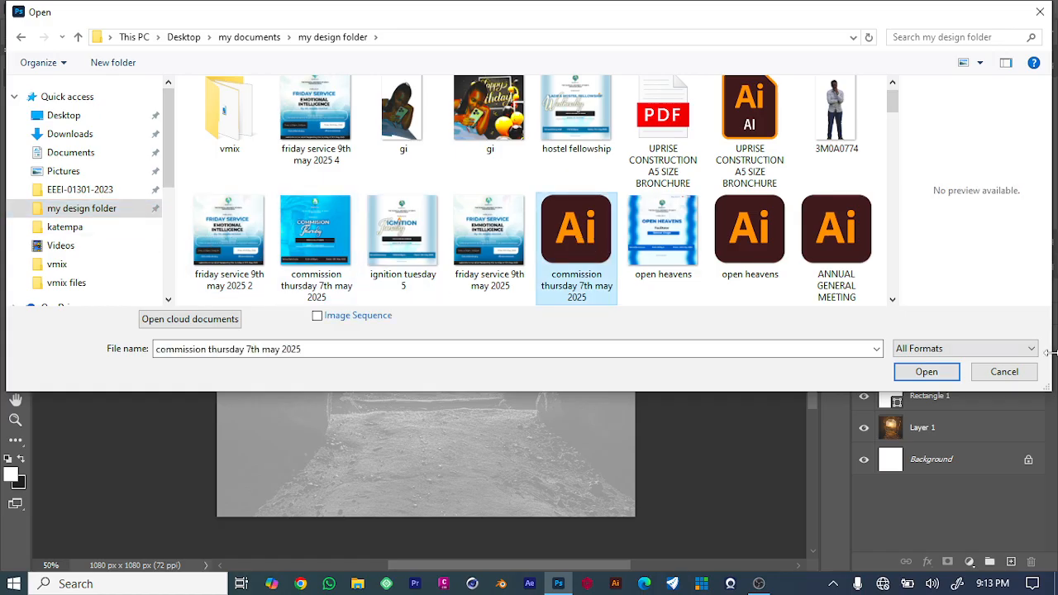
pyautogui.click(929, 370)
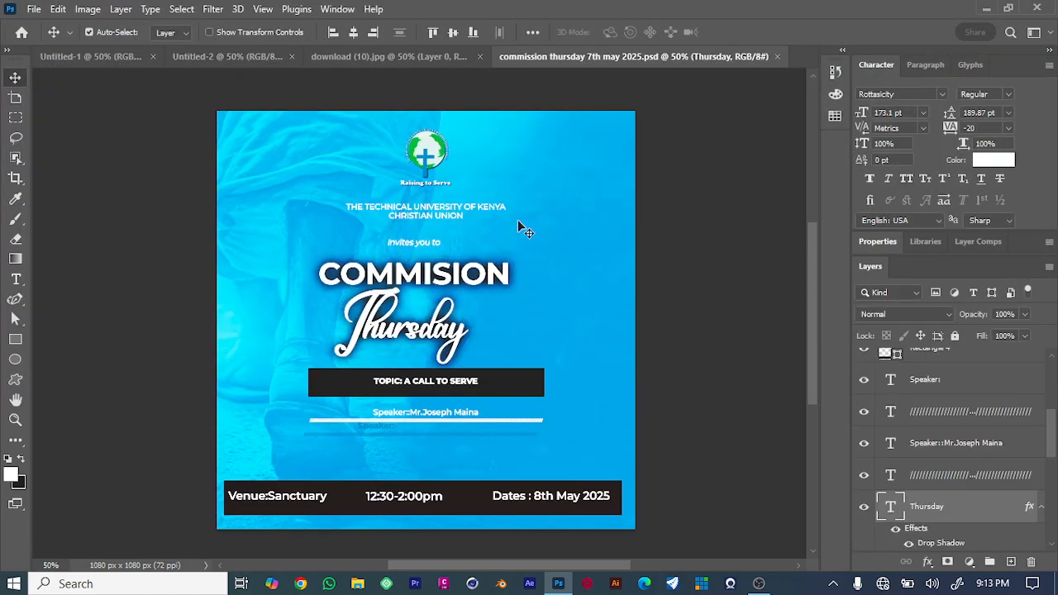
# Copy the 'THE TECHNICAL UNIVERSITY OF KENYA CHRISTIAN UNION' text from the commission file into the design near the top.
pyautogui.click(406, 211)
pyautogui.moveTo(407, 211); pyautogui.dragTo(374, 192)
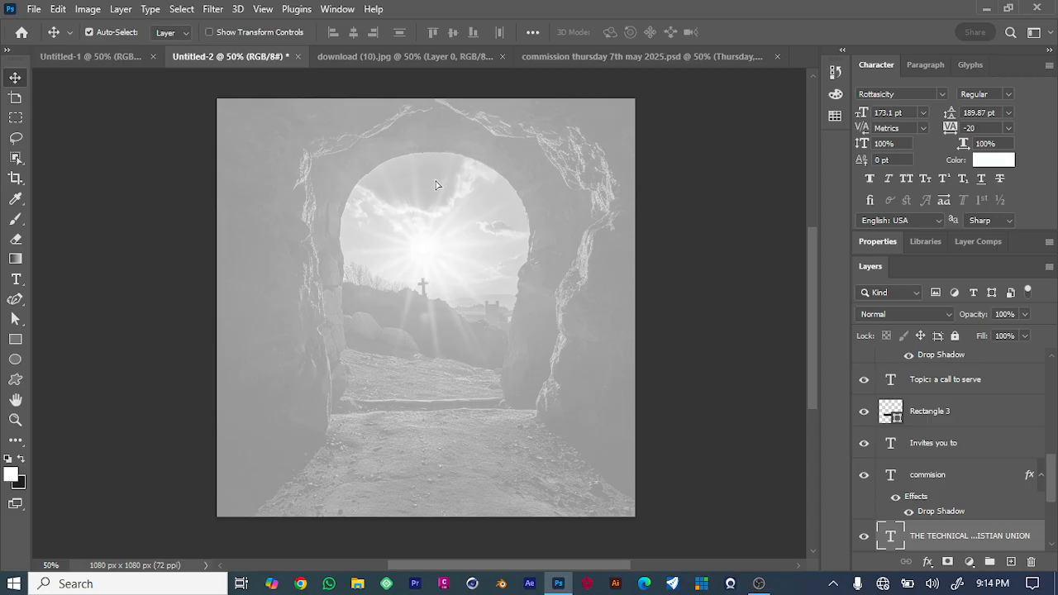
pyautogui.moveTo(437, 186); pyautogui.dragTo(456, 176)
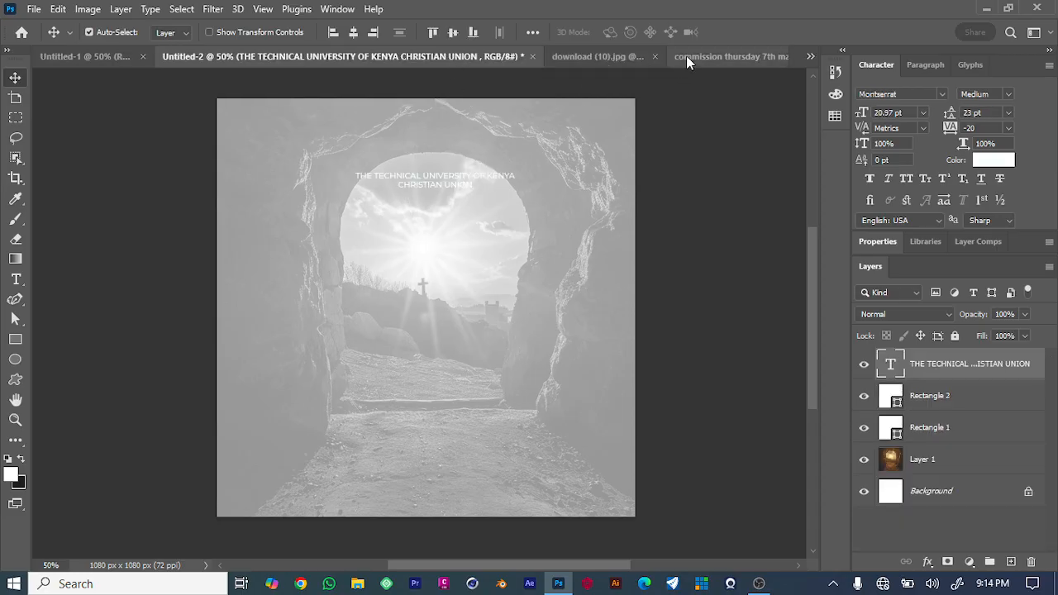
# Close the download (10).jpg document without saving changes.
pyautogui.click(609, 61)
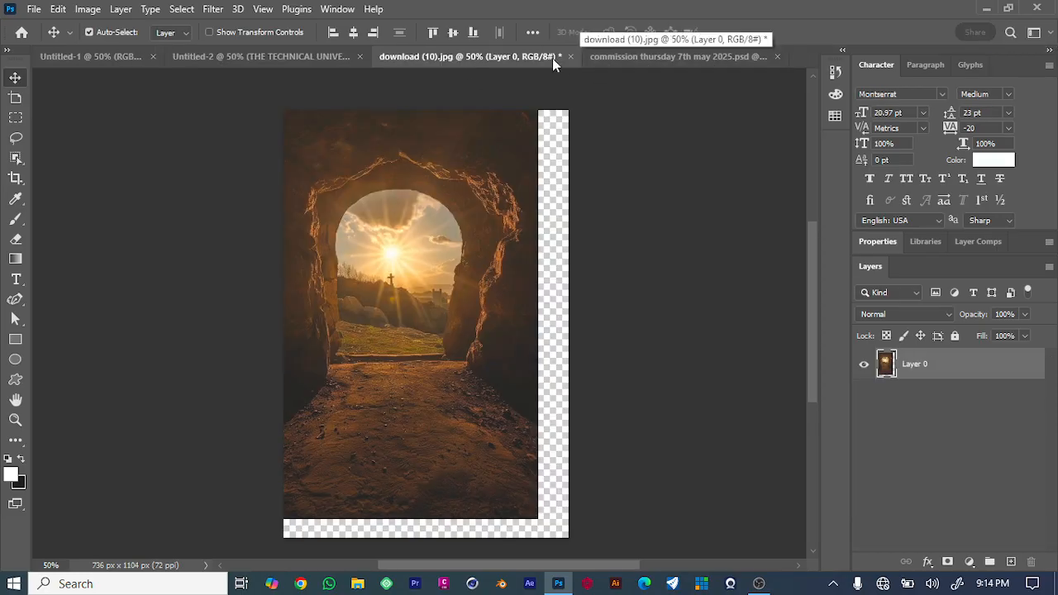
pyautogui.click(570, 57)
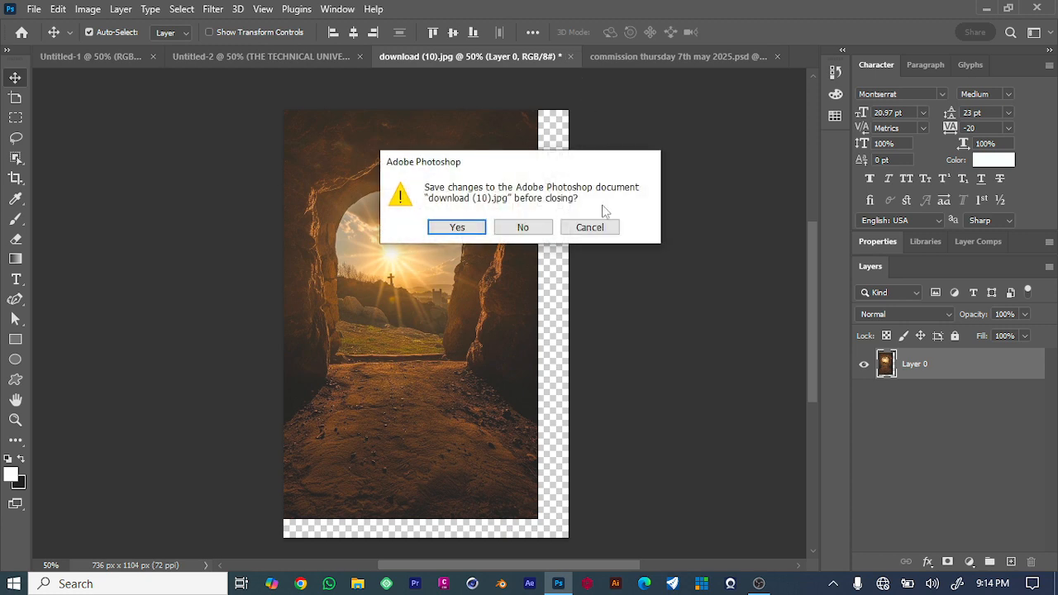
pyautogui.click(523, 228)
# Copy the logo from the commission file into the design, placing it above the university name.
pyautogui.click(623, 61)
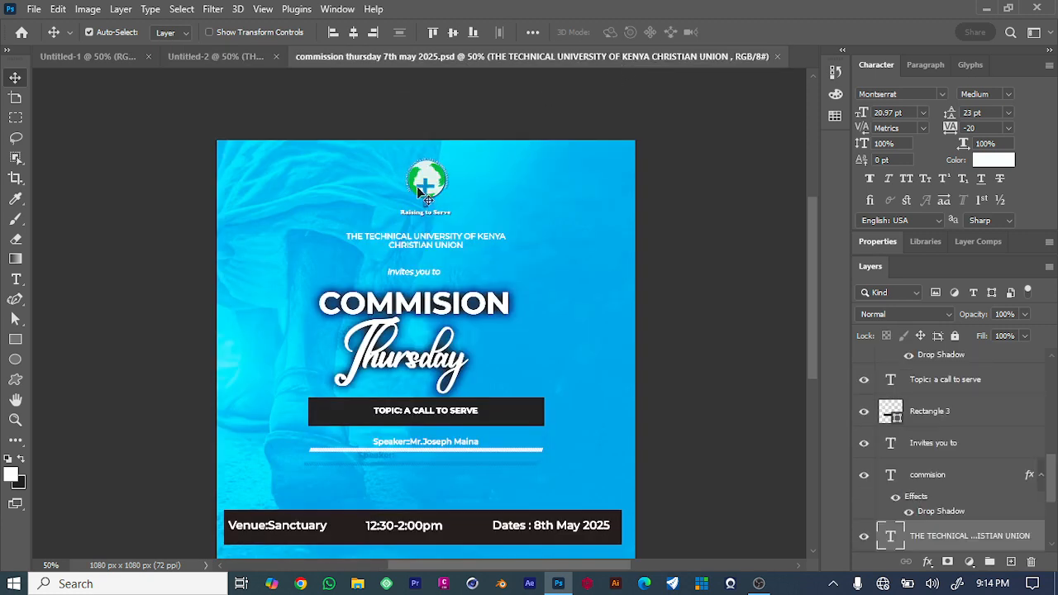
pyautogui.moveTo(418, 191); pyautogui.dragTo(452, 133)
pyautogui.click(685, 189)
pyautogui.click(739, 161)
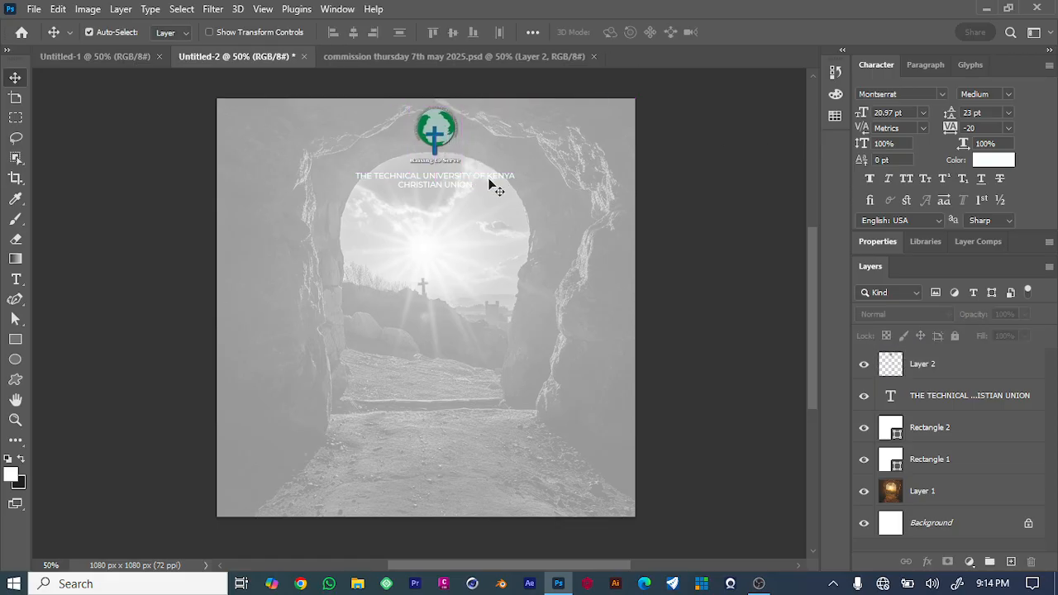
# Set the university name text colour to near black, 000100.
pyautogui.click(489, 182)
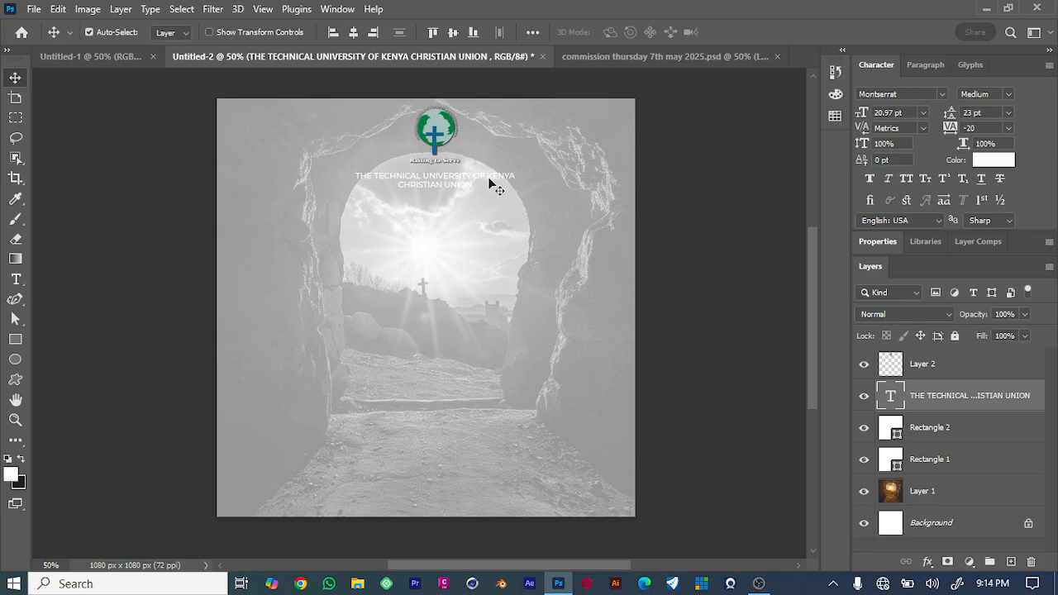
pyautogui.click(997, 162)
pyautogui.click(649, 445)
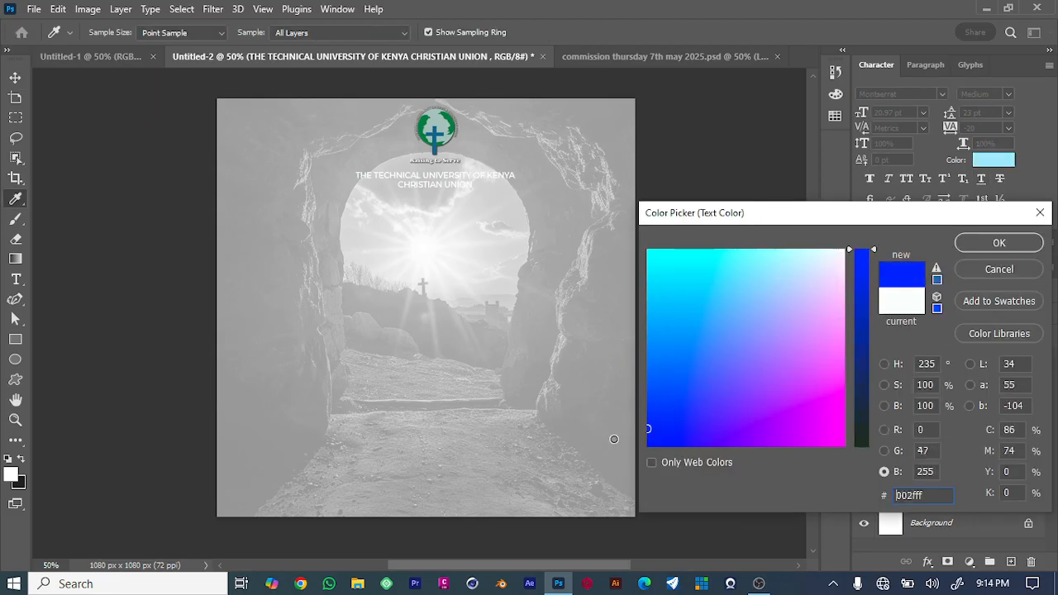
pyautogui.moveTo(855, 404); pyautogui.dragTo(890, 532)
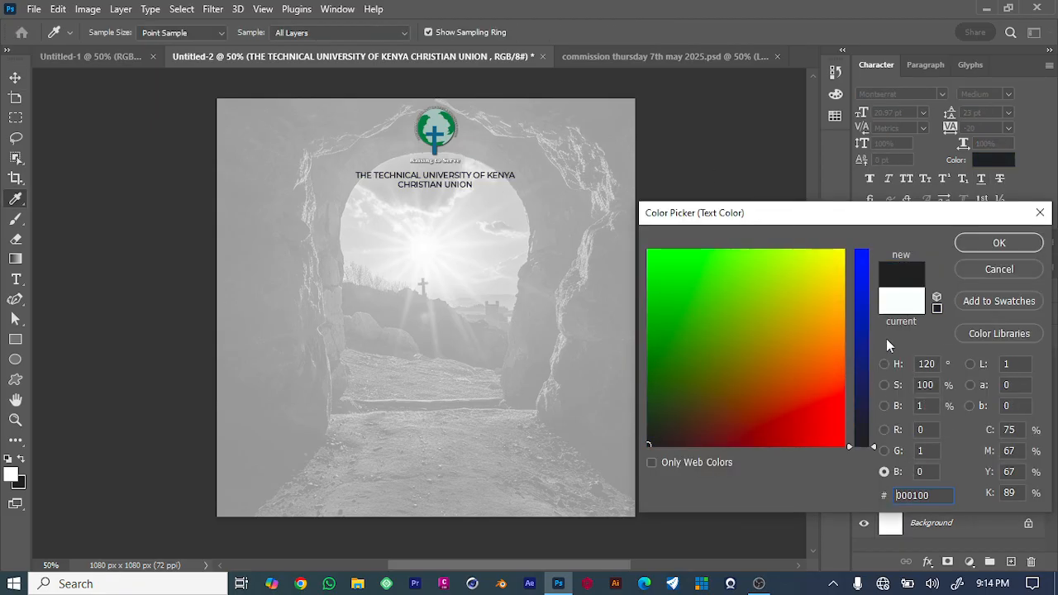
pyautogui.click(991, 242)
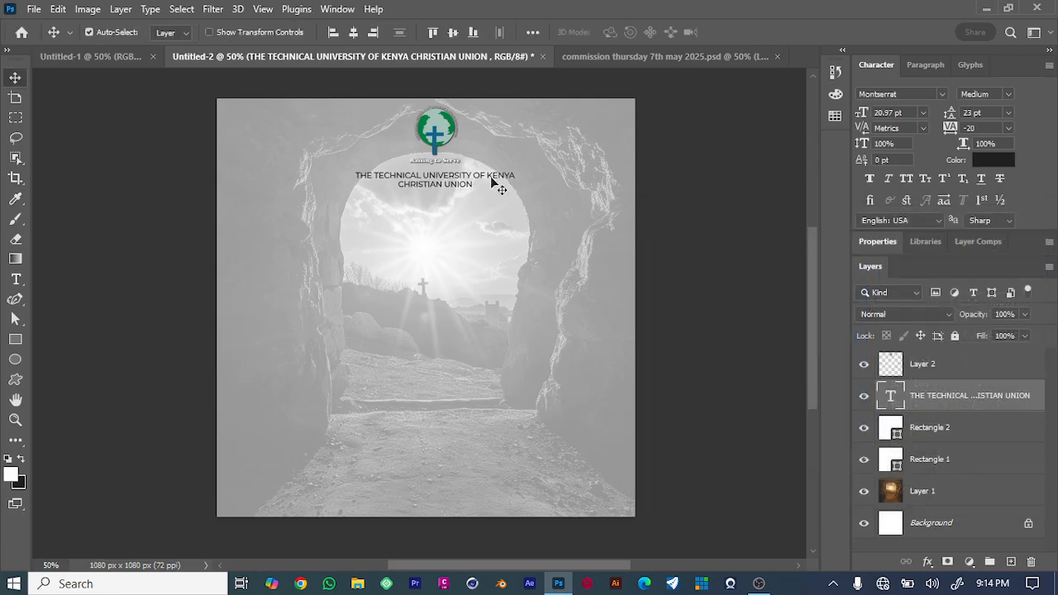
# Change the university name's font style to Montserrat Bold.
pyautogui.click(1013, 93)
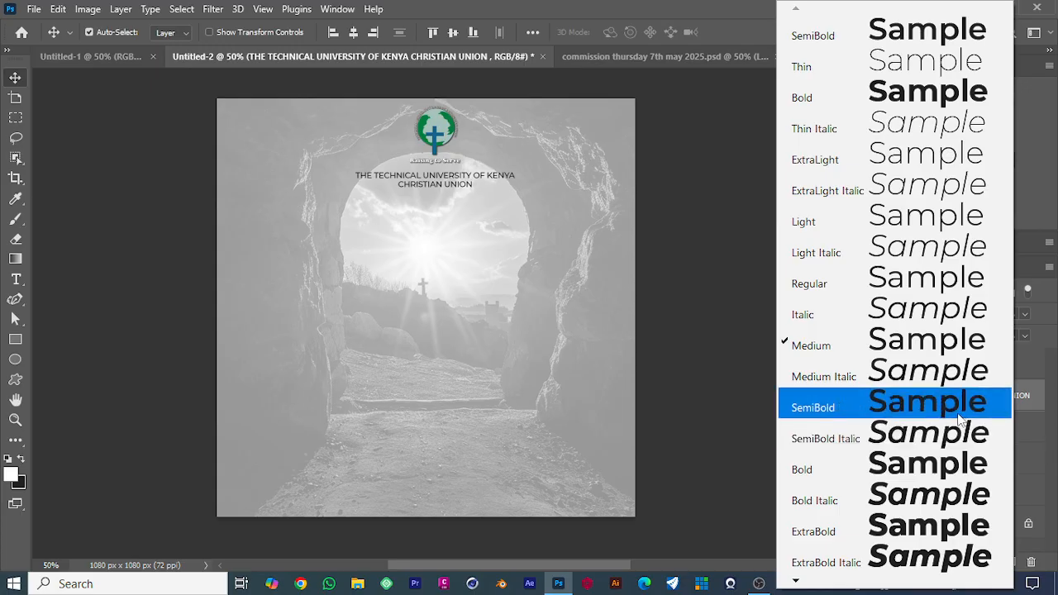
pyautogui.click(963, 464)
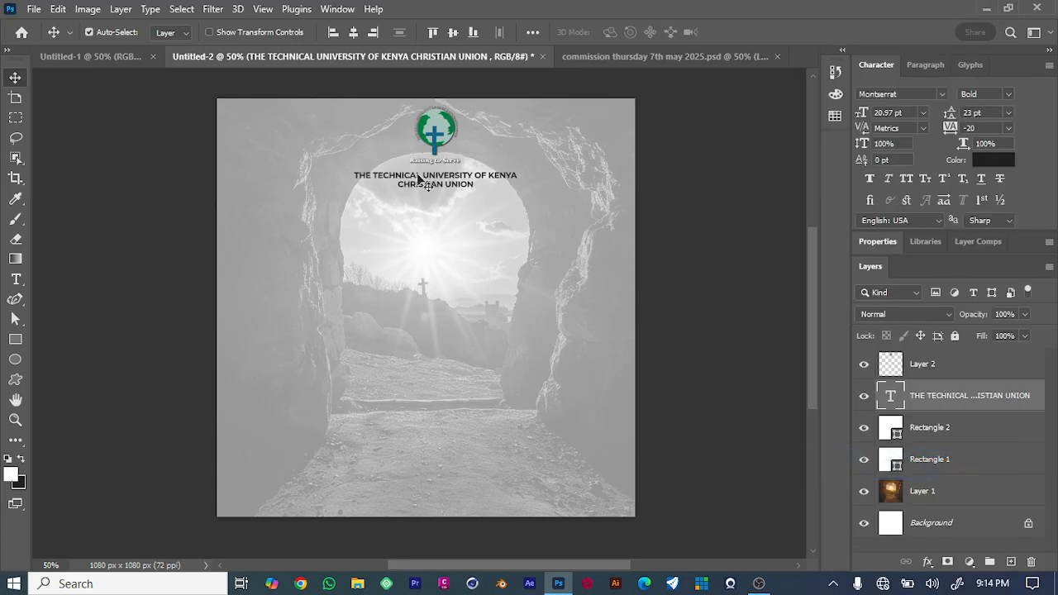
pyautogui.click(709, 183)
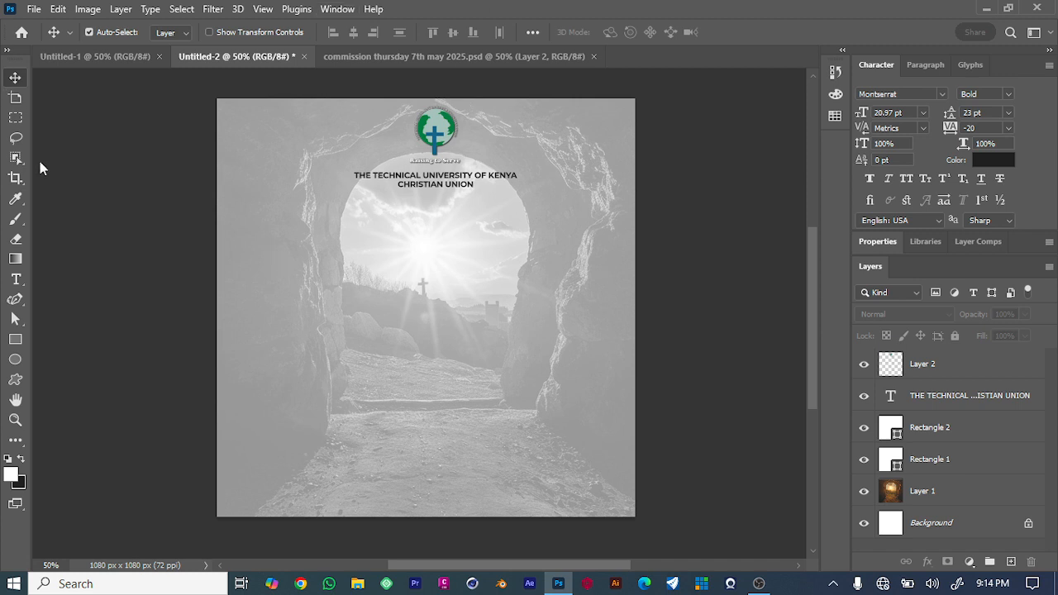
# Add the text 'Invites you to' and center it below the university name.
pyautogui.click(18, 285)
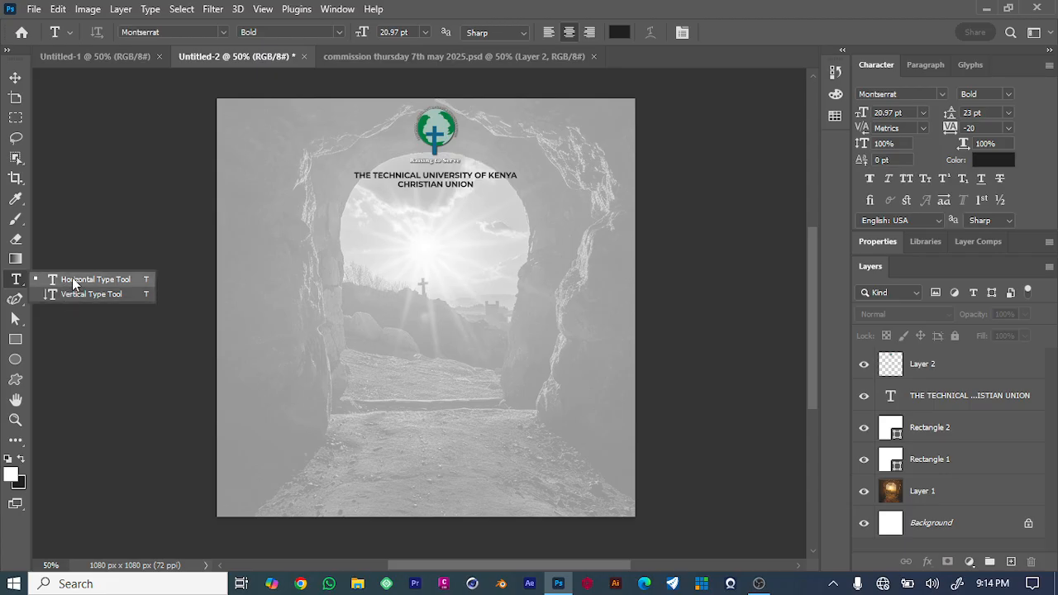
pyautogui.click(382, 245)
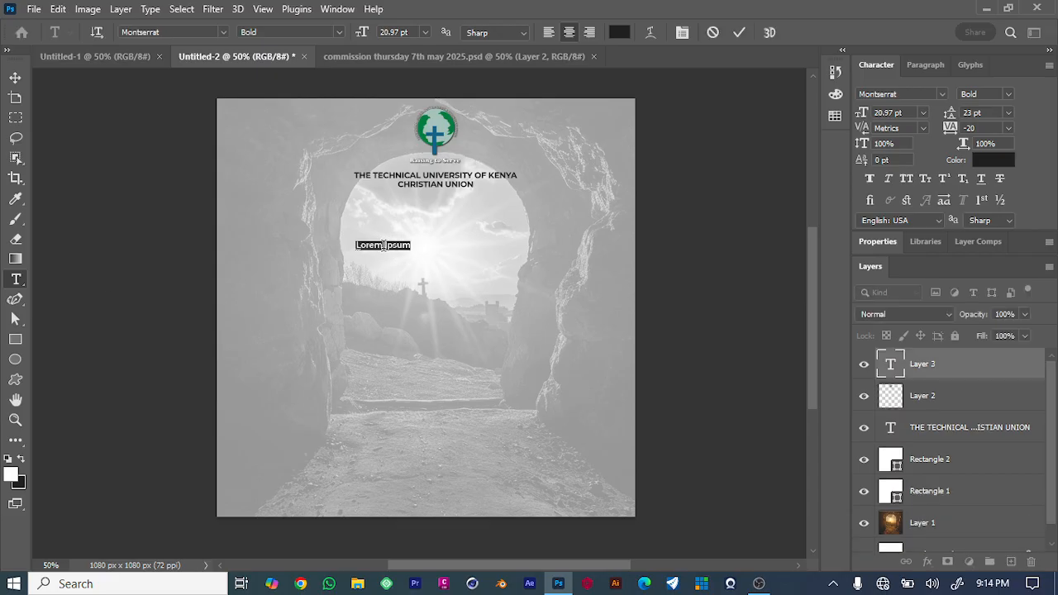
pyautogui.press('BackSpace')
pyautogui.write('Invites you')
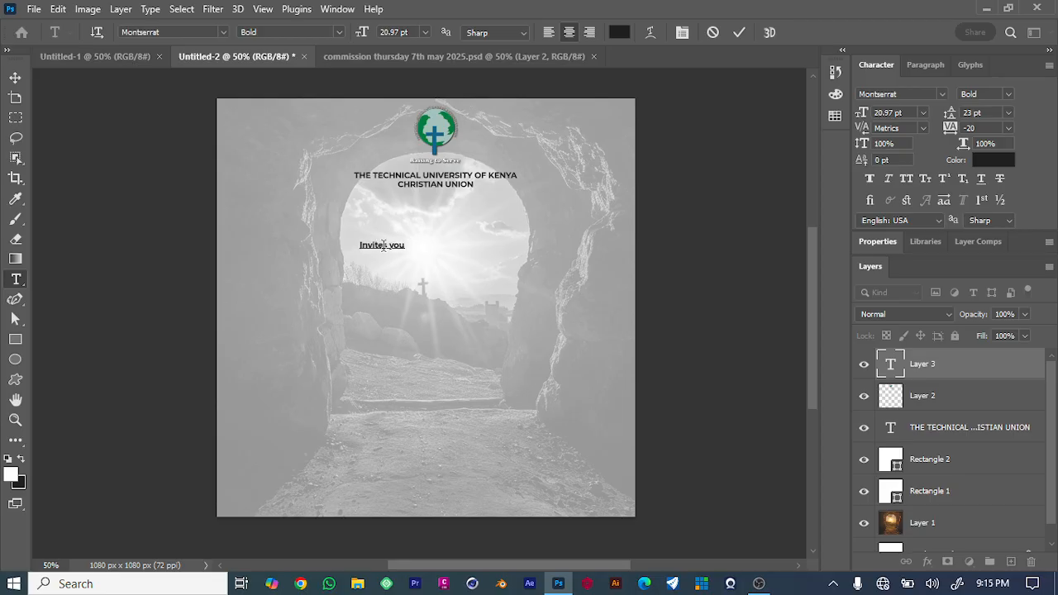
pyautogui.write(' to')
pyautogui.click(14, 77)
pyautogui.moveTo(387, 249); pyautogui.dragTo(446, 215)
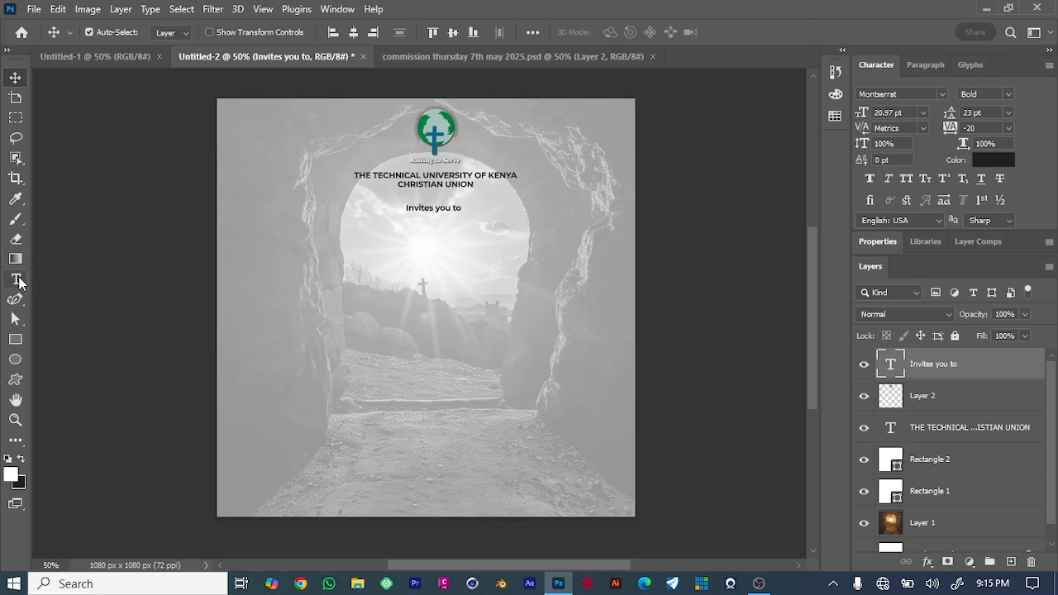
# Add the text 'worship' in the middle of the canvas.
pyautogui.click(16, 280)
pyautogui.click(377, 269)
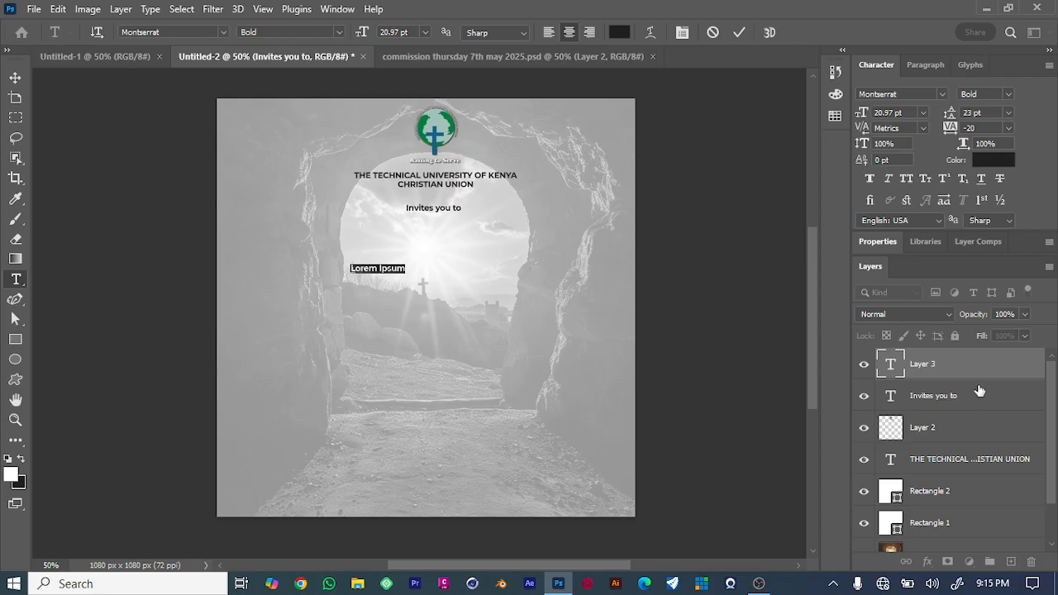
pyautogui.press('BackSpace')
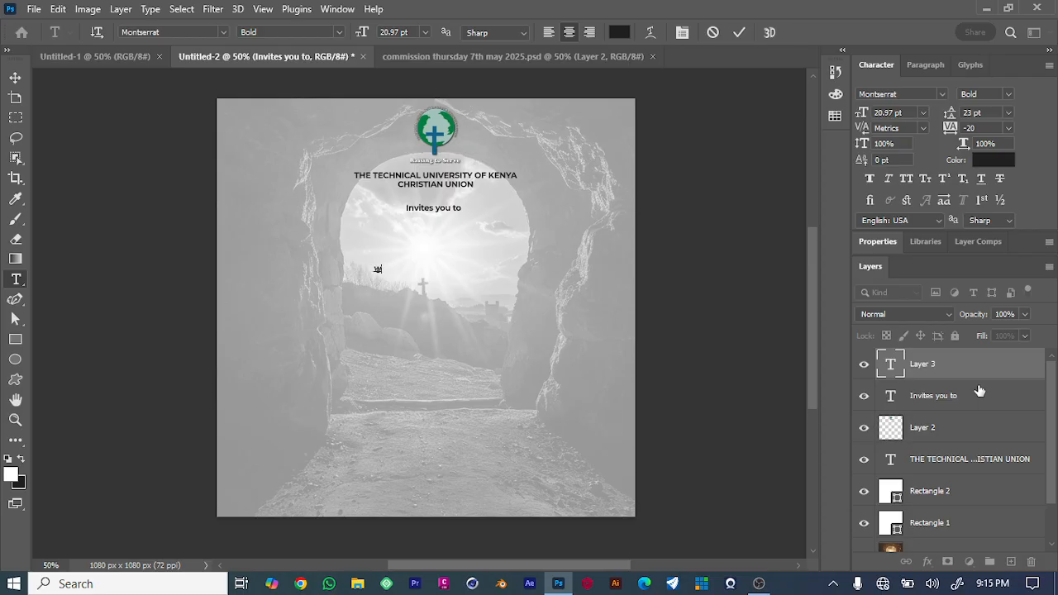
pyautogui.write('worship')
pyautogui.click(14, 78)
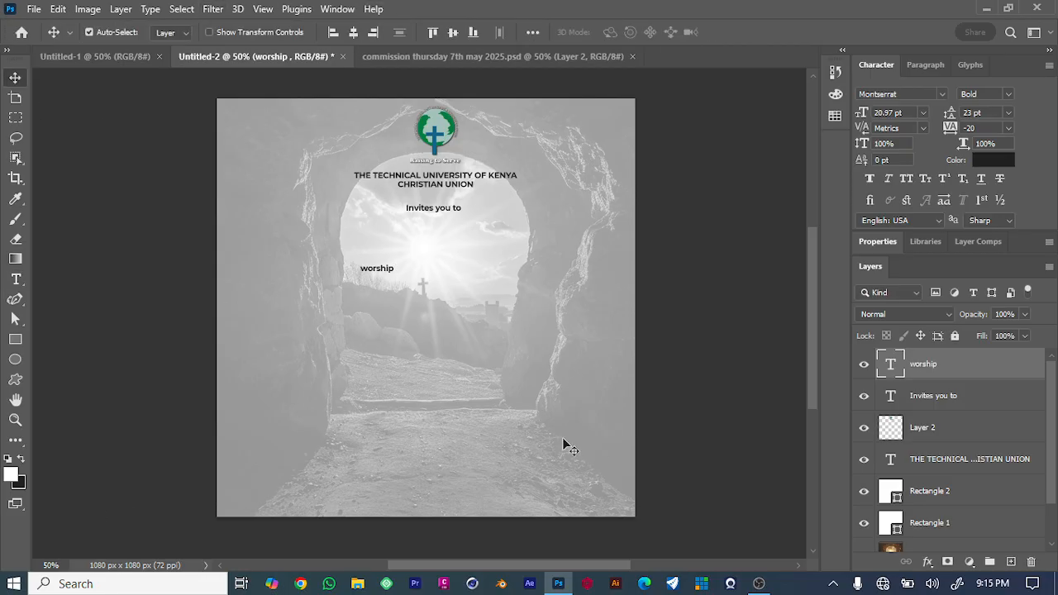
# Scale the 'worship' text up to about 591% and center it below 'Invites you to'.
pyautogui.hotkey('ctrl', 't')
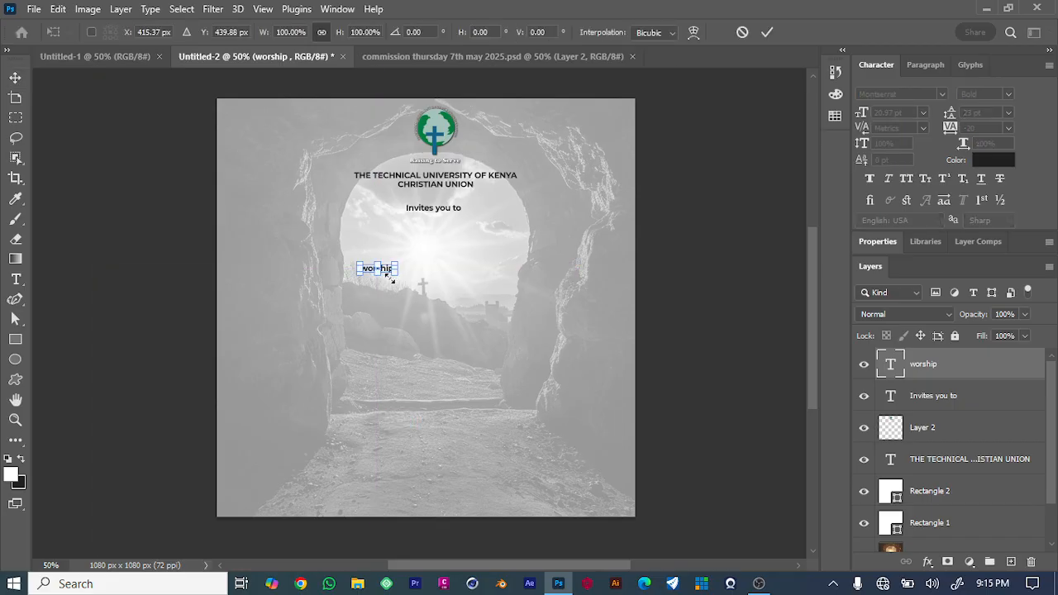
pyautogui.moveTo(393, 276); pyautogui.dragTo(568, 317)
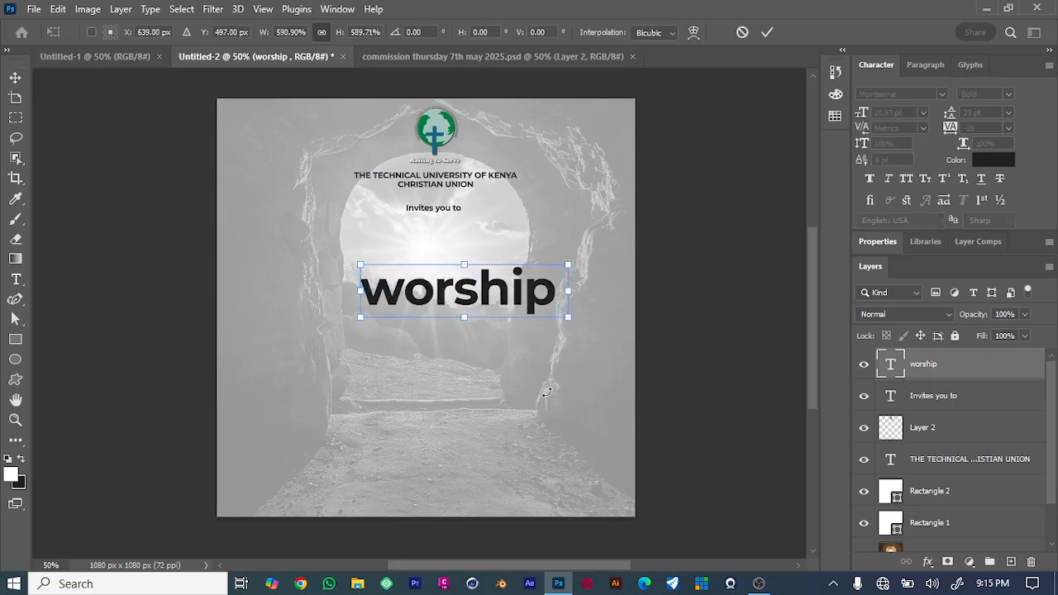
pyautogui.moveTo(481, 298); pyautogui.dragTo(450, 275)
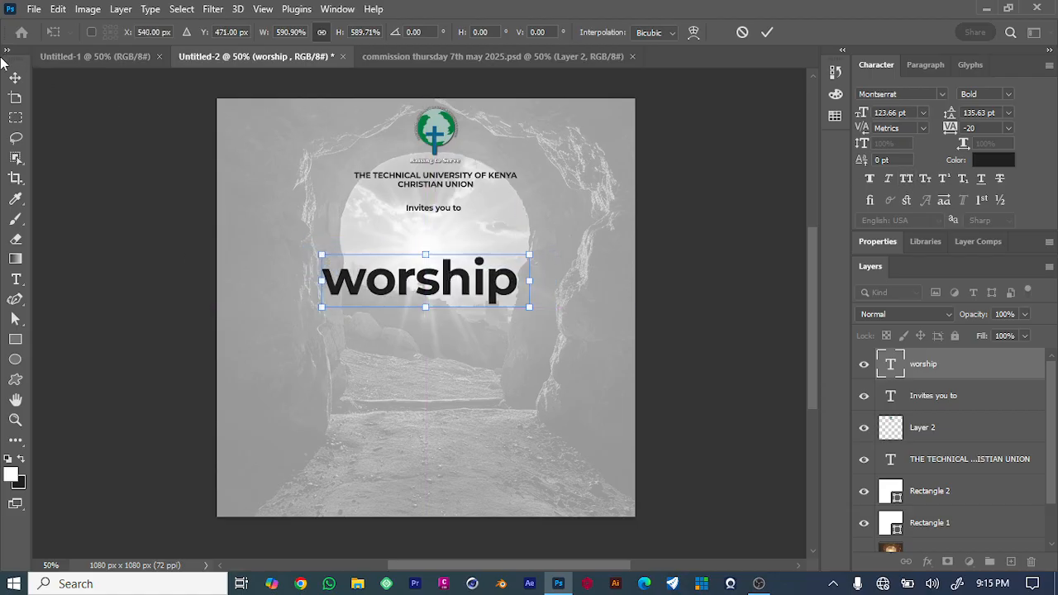
pyautogui.click(14, 78)
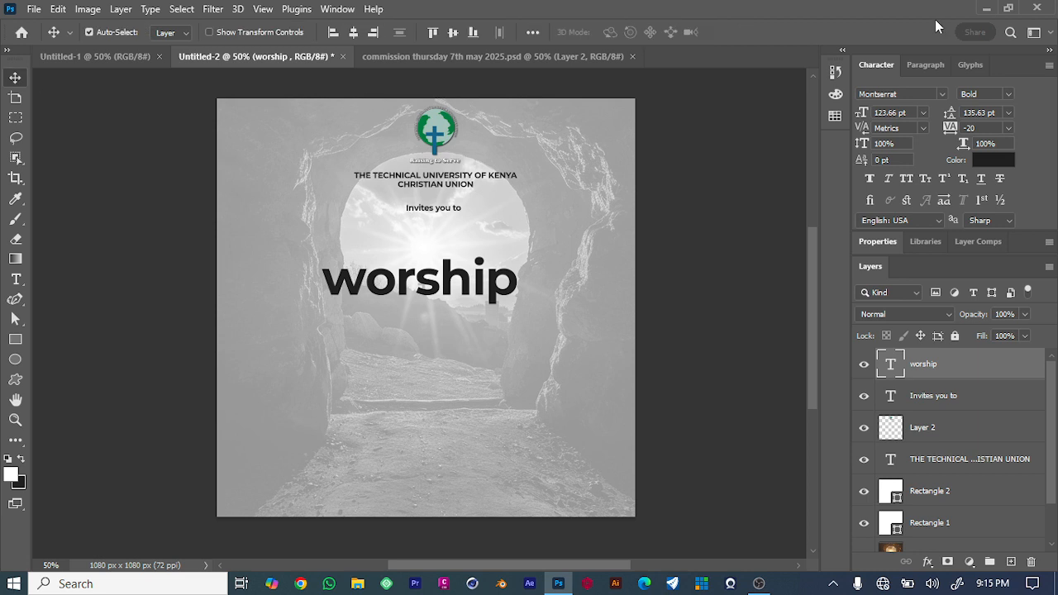
# Set the 'worship' text to all caps and nudge it slightly upward.
pyautogui.click(910, 178)
pyautogui.moveTo(447, 285)
pyautogui.mouseDown()
pyautogui.moveTo(436, 279)
pyautogui.moveTo(453, 279)
pyautogui.mouseUp()
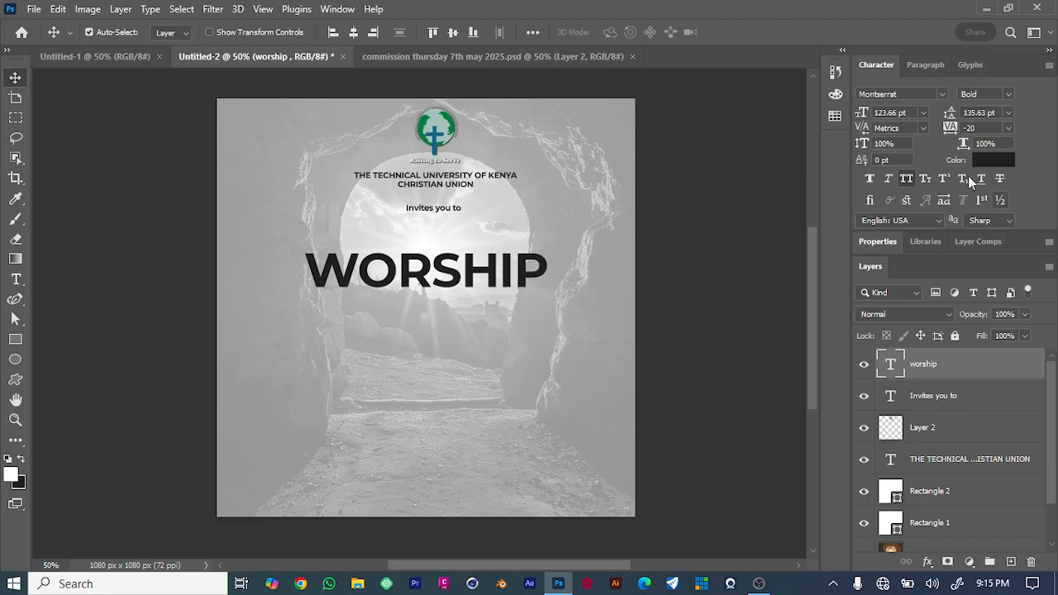
# Color the 'WORSHIP' text #1e5c80, sampled from the logo, and nudge it slightly upward.
pyautogui.click(991, 159)
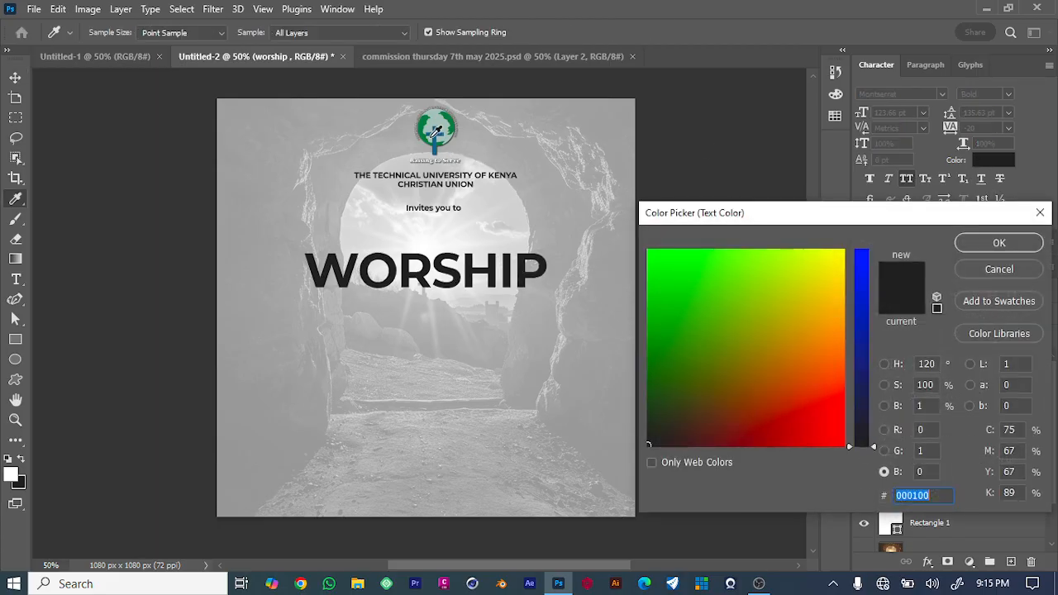
pyautogui.click(433, 138)
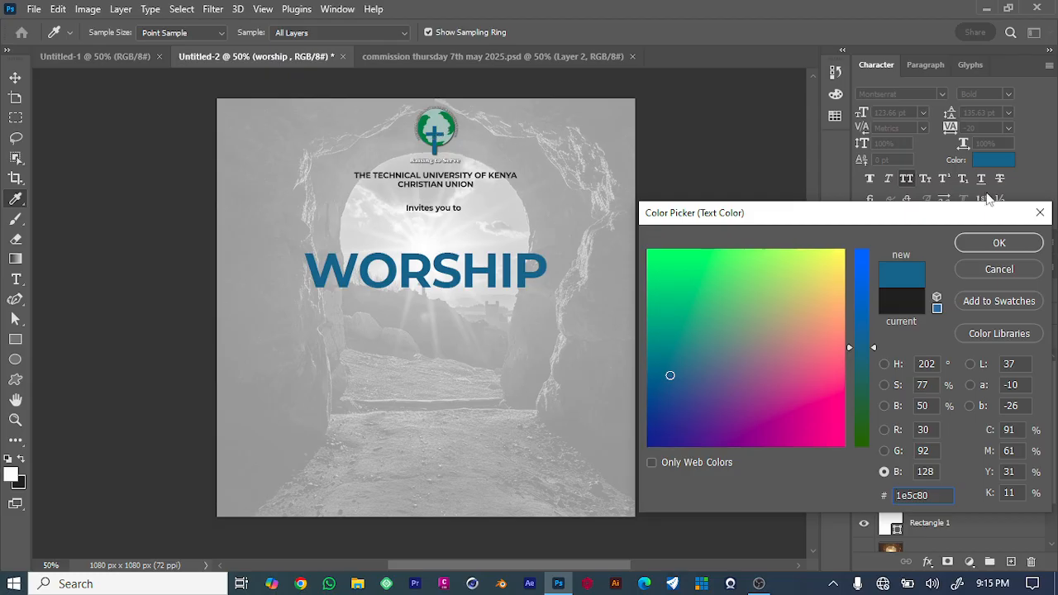
pyautogui.click(997, 248)
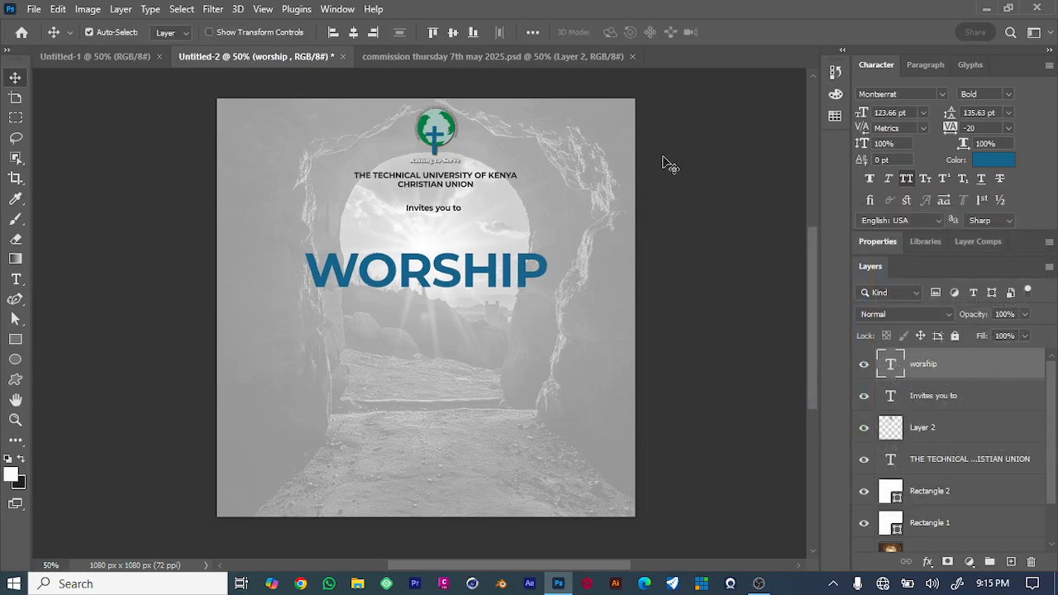
pyautogui.moveTo(489, 273); pyautogui.dragTo(483, 261)
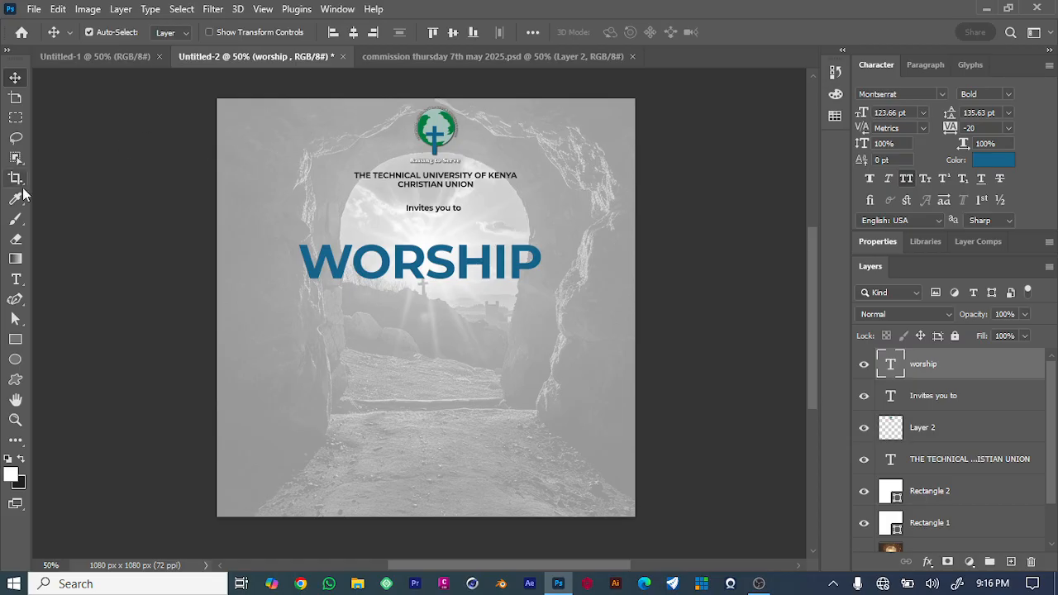
# Add the text 'Wednesday' below 'WORSHIP'.
pyautogui.click(13, 281)
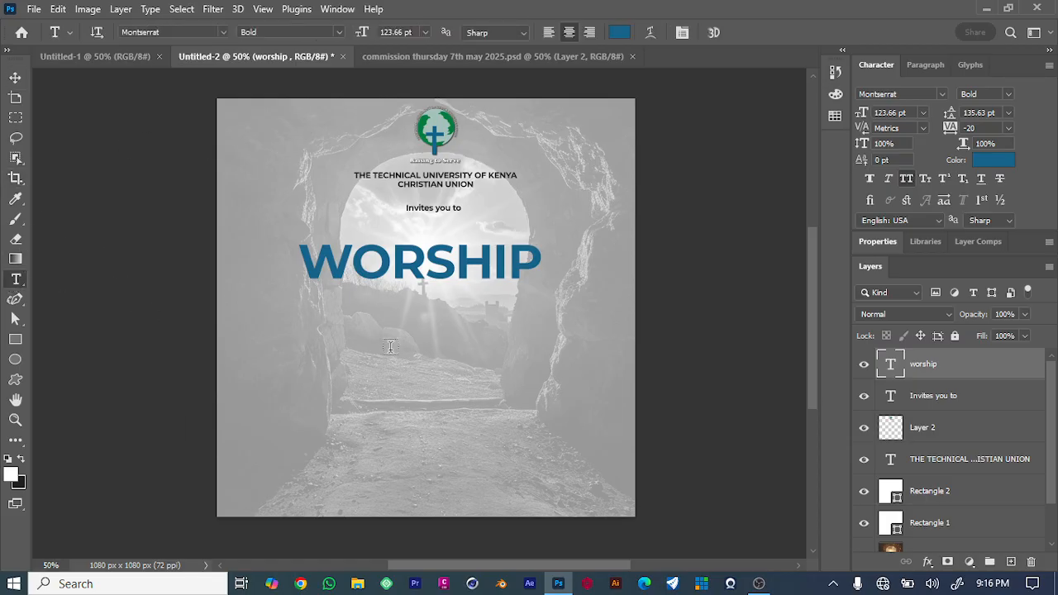
pyautogui.click(371, 311)
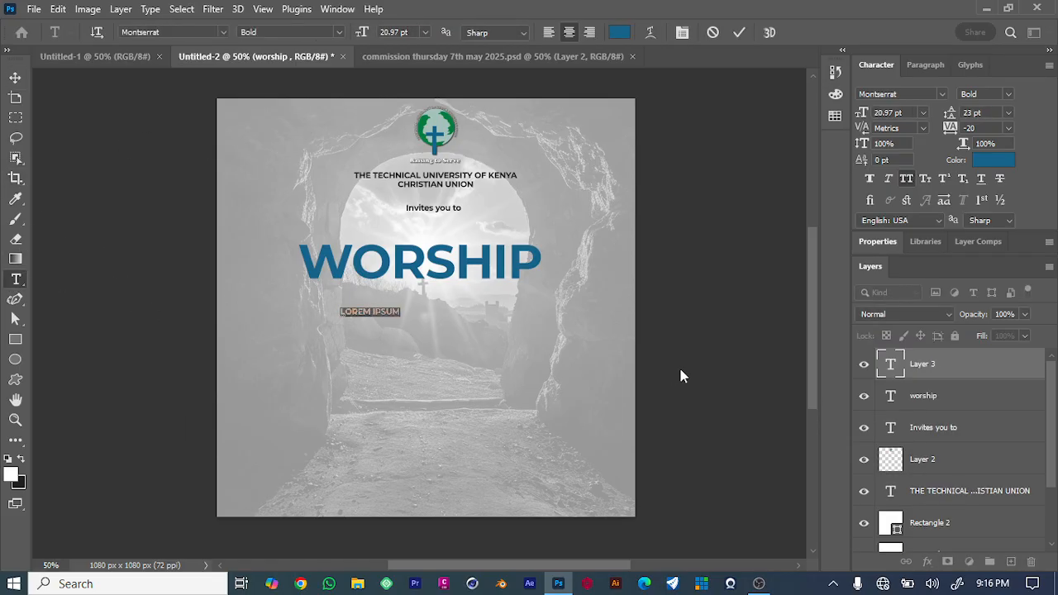
pyautogui.write('w')
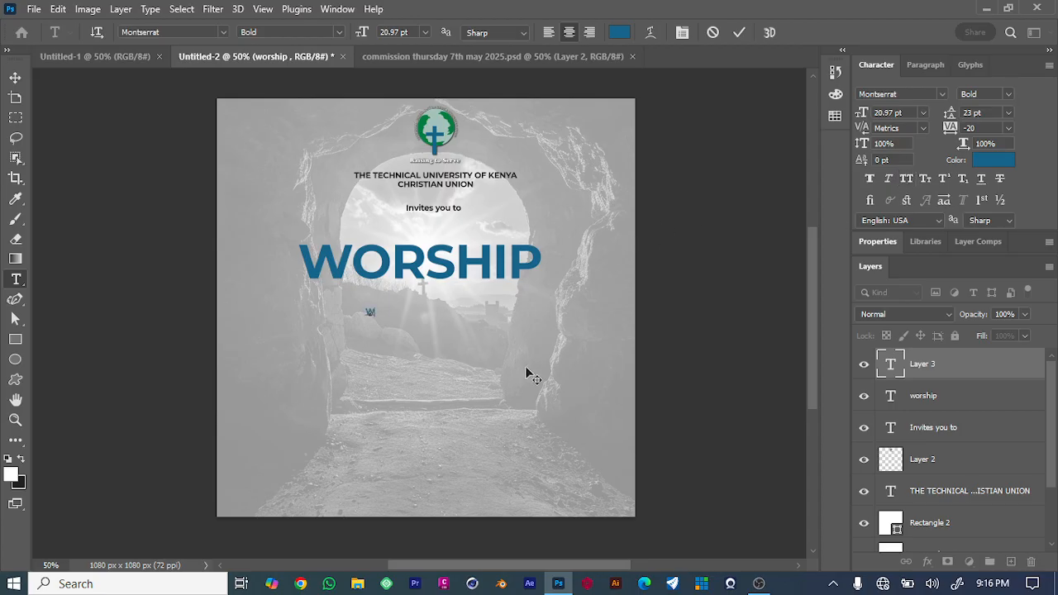
pyautogui.write('dnesday')
pyautogui.click(20, 77)
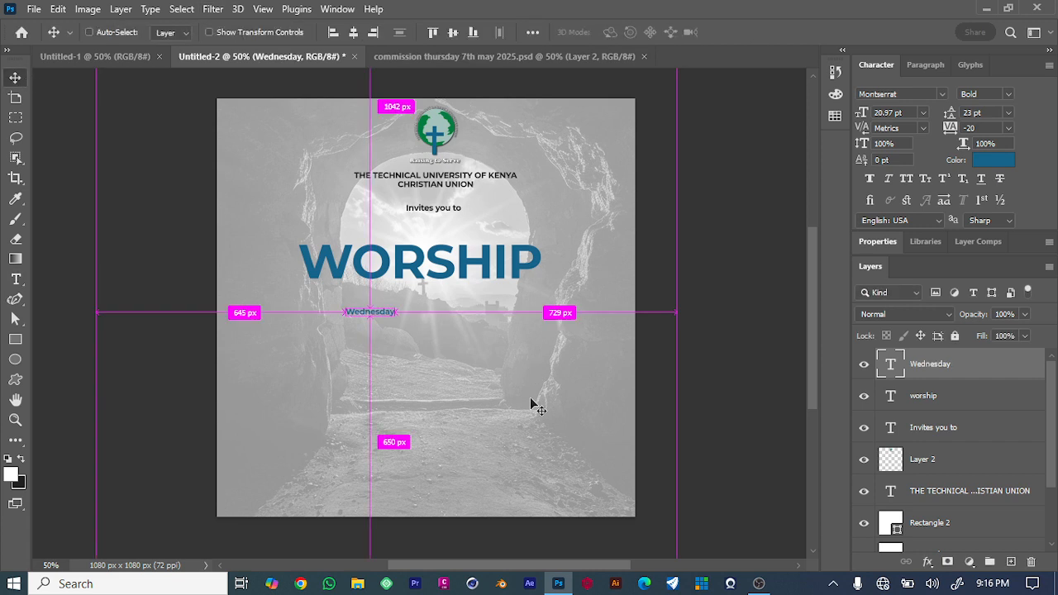
# Scale the 'Wednesday' text up to about 389% and position it under 'WORSHIP'.
pyautogui.hotkey('ctrl', 't')
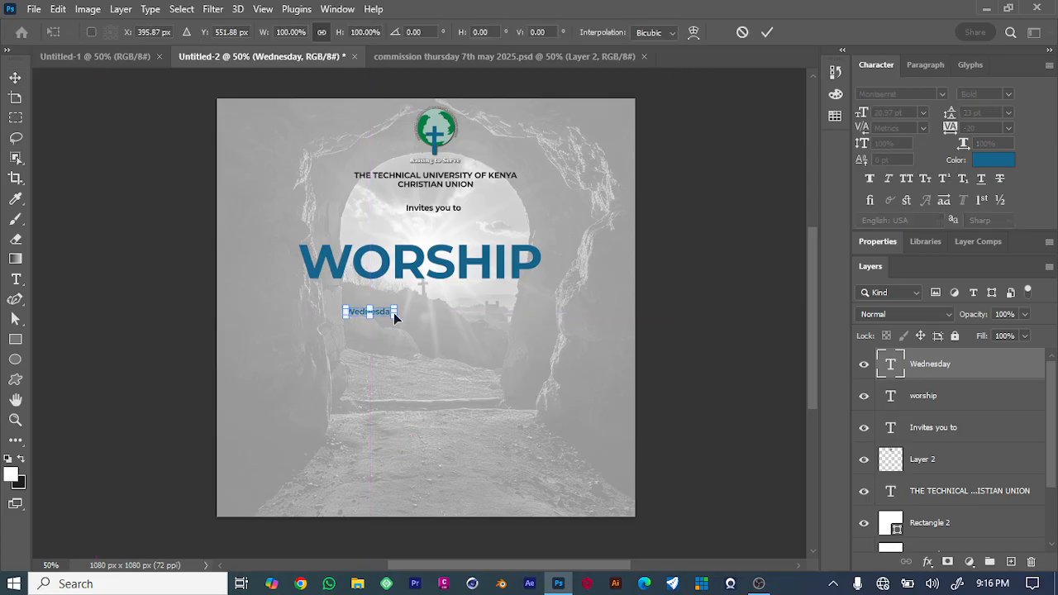
pyautogui.moveTo(395, 320); pyautogui.dragTo(422, 276)
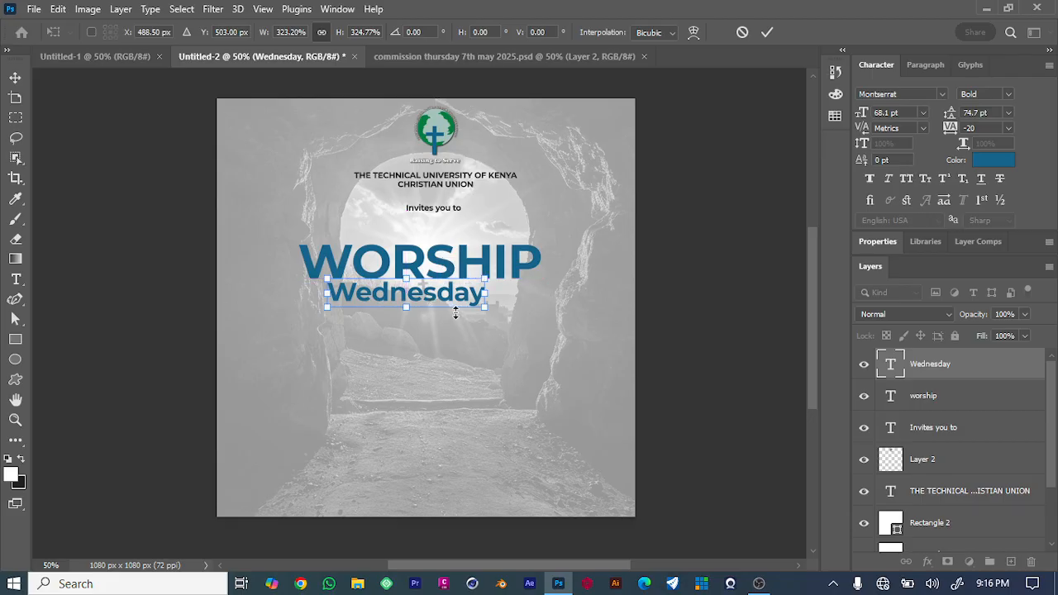
pyautogui.moveTo(485, 307)
pyautogui.mouseDown()
pyautogui.moveTo(515, 322)
pyautogui.moveTo(471, 300)
pyautogui.moveTo(482, 300)
pyautogui.mouseUp()
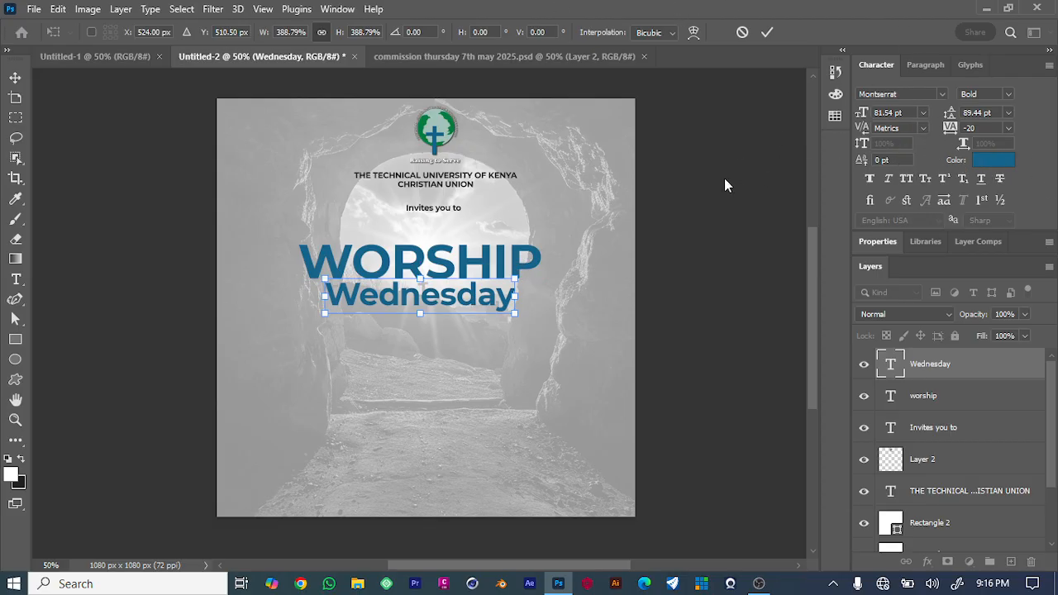
pyautogui.press('Return')
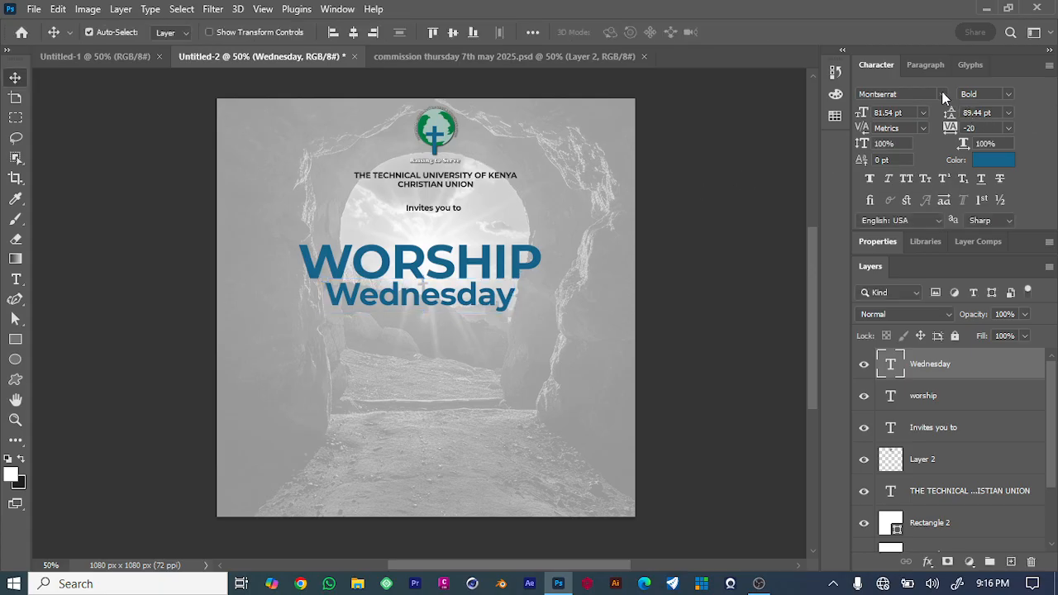
# Change the 'Wednesday' font to Rottasicity and scale it to about 218%, overlapping 'WORSHIP'.
pyautogui.click(941, 93)
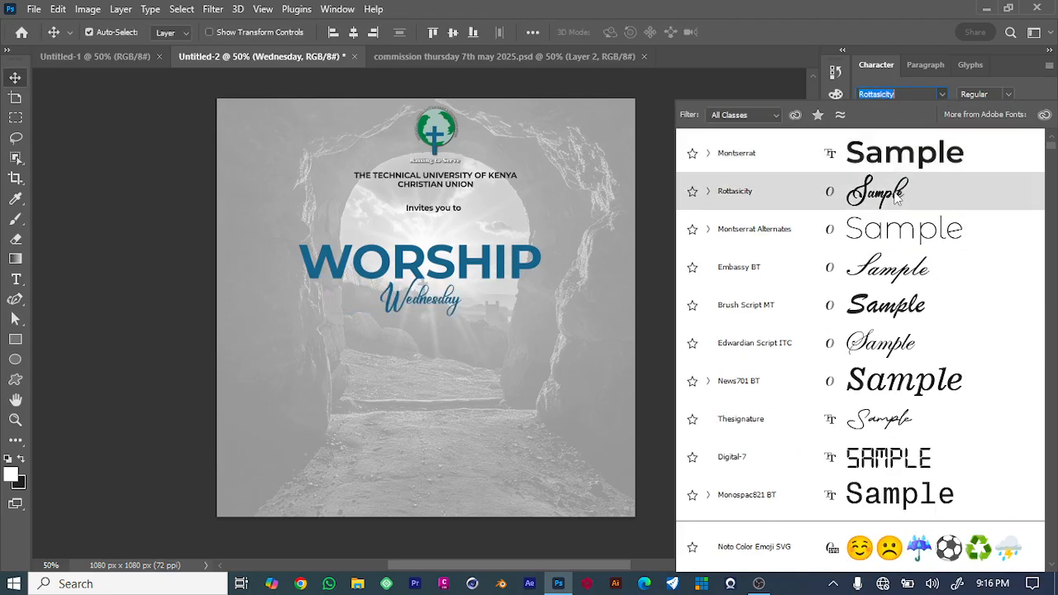
pyautogui.click(898, 192)
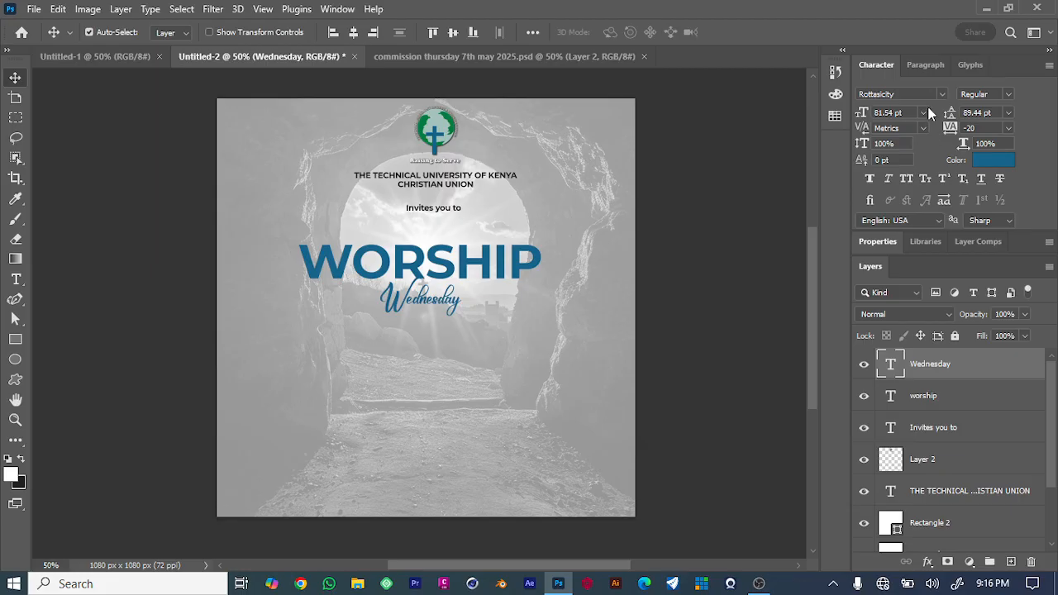
pyautogui.hotkey('ctrl', 't')
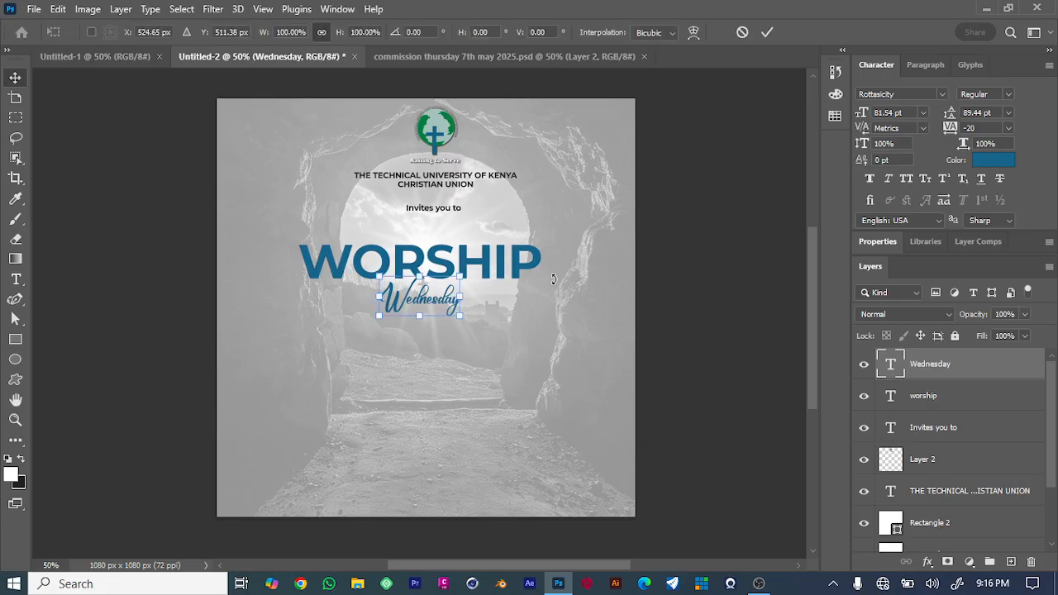
pyautogui.moveTo(446, 315); pyautogui.dragTo(465, 303)
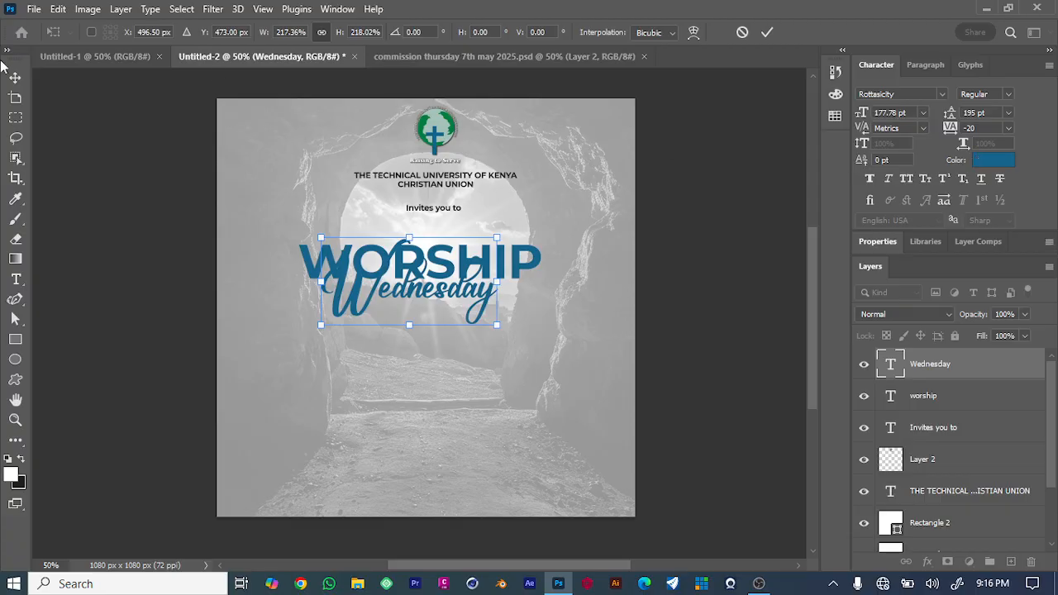
# Set the 'Wednesday' text color to white (#ffffff) and nudge it slightly down.
pyautogui.click(979, 162)
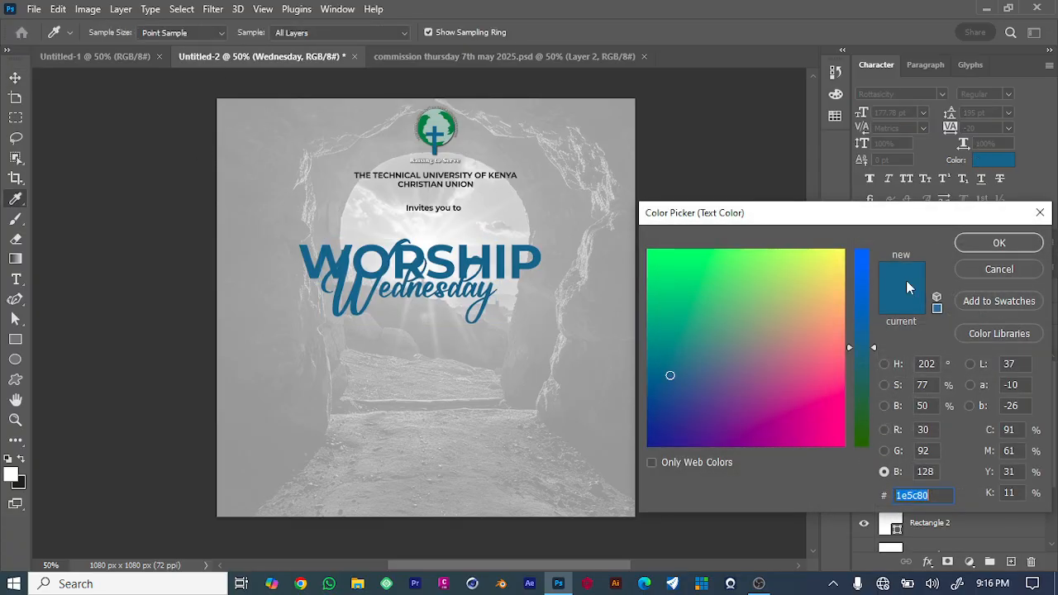
pyautogui.moveTo(794, 273); pyautogui.dragTo(845, 249)
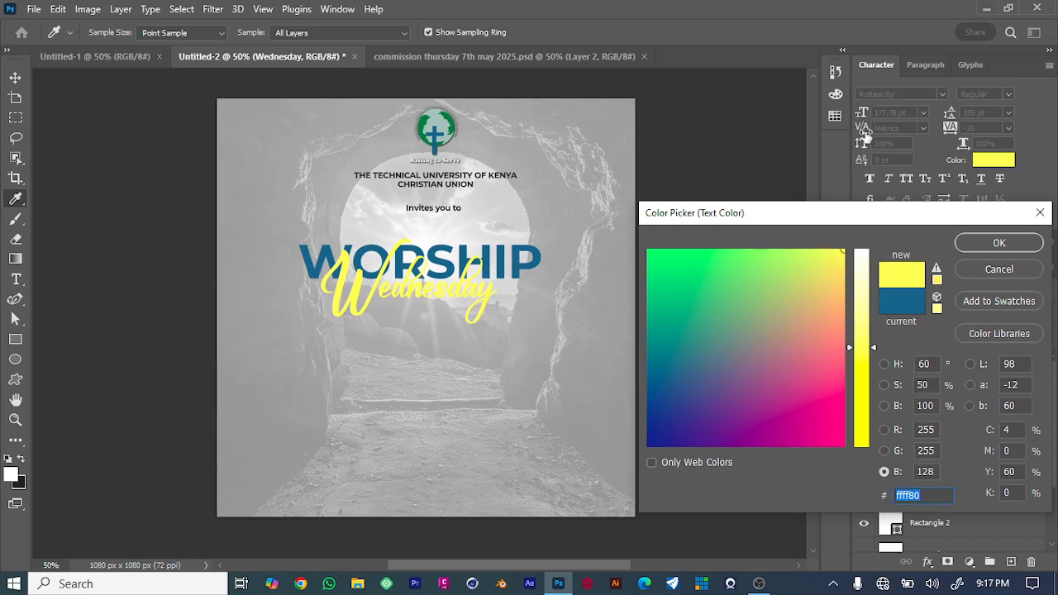
pyautogui.moveTo(876, 349); pyautogui.dragTo(874, 249)
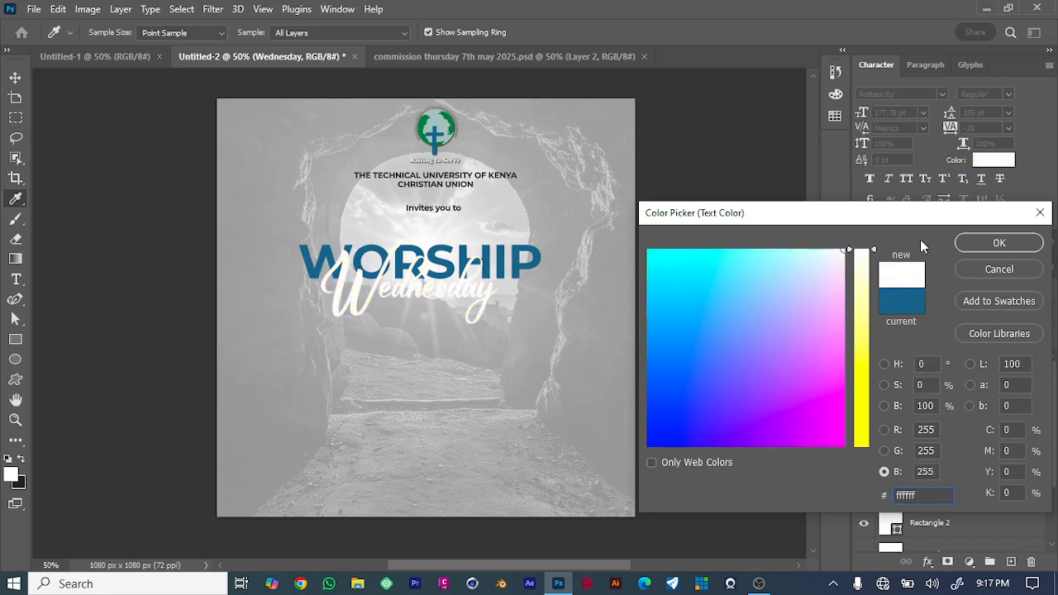
pyautogui.click(999, 242)
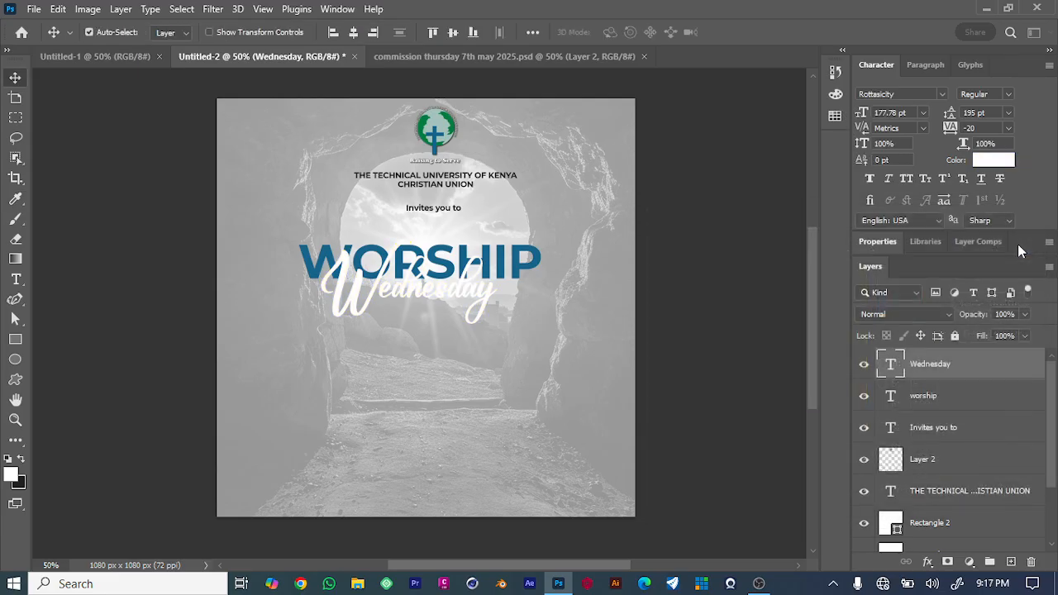
pyautogui.click(791, 264)
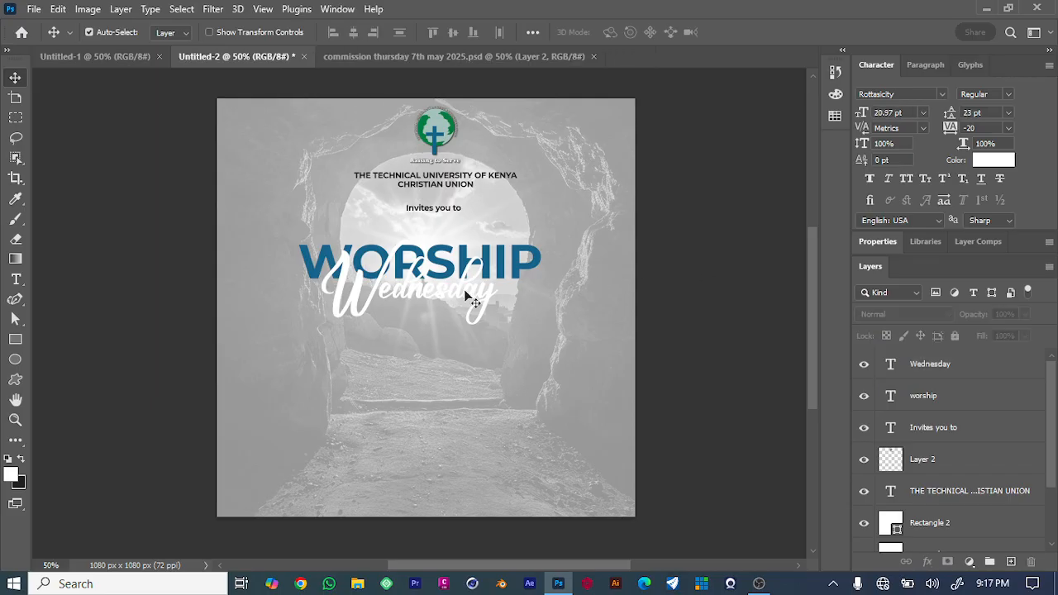
pyautogui.moveTo(461, 292); pyautogui.dragTo(467, 299)
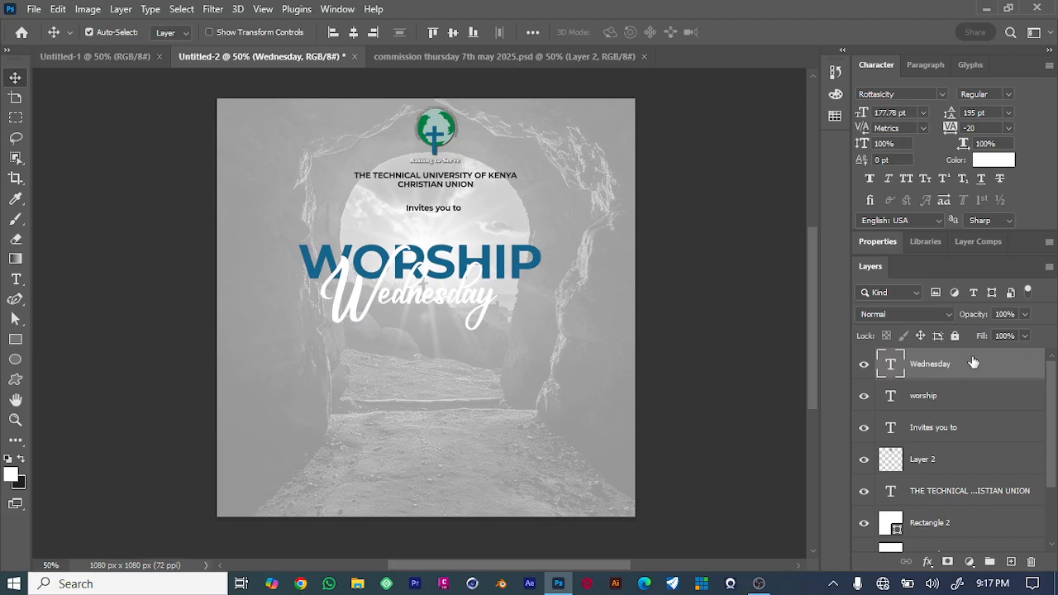
# Add a Drop Shadow to 'Wednesday' with 16% spread and 10 px size.
pyautogui.click(929, 562)
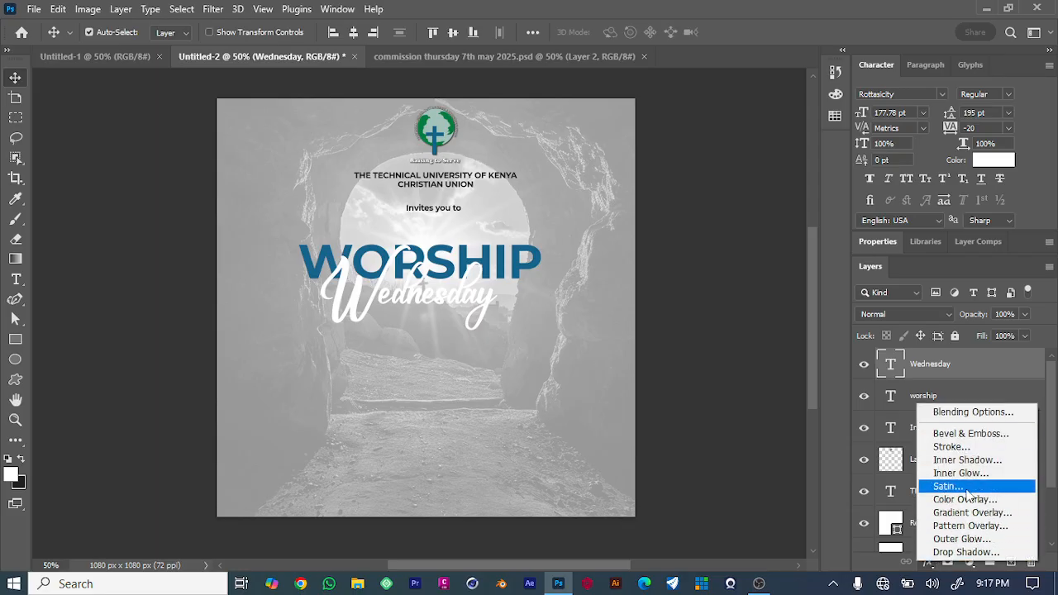
pyautogui.click(975, 553)
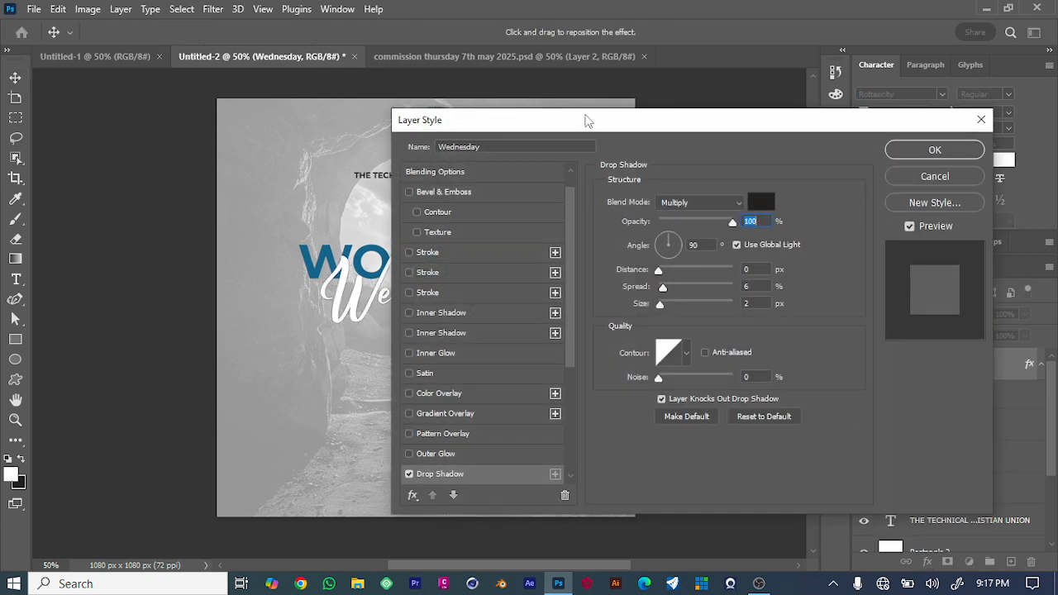
pyautogui.moveTo(585, 120); pyautogui.dragTo(826, 70)
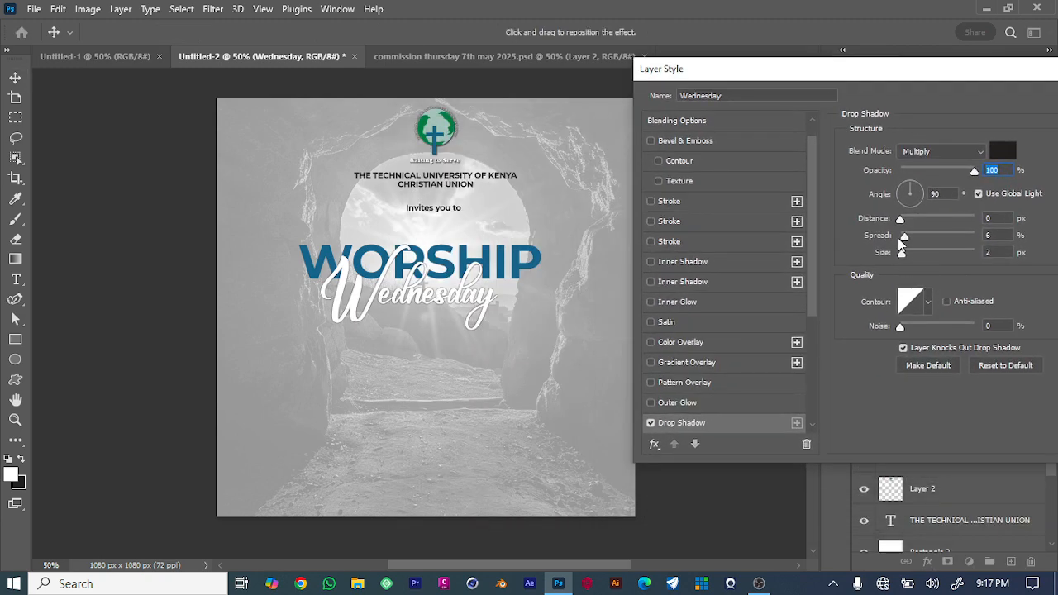
pyautogui.moveTo(904, 237); pyautogui.dragTo(909, 258)
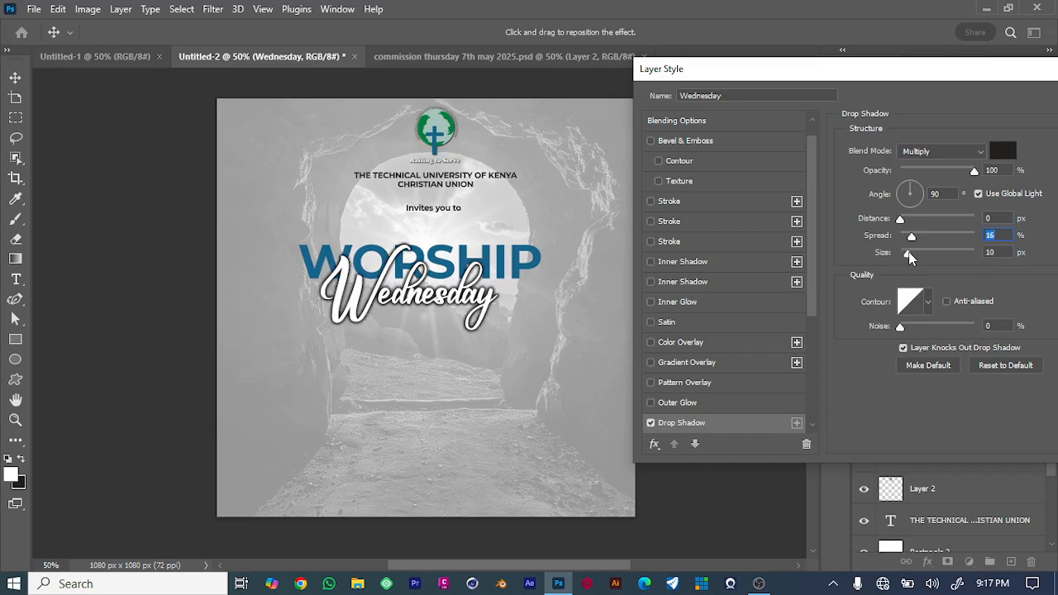
pyautogui.moveTo(981, 79); pyautogui.dragTo(844, 94)
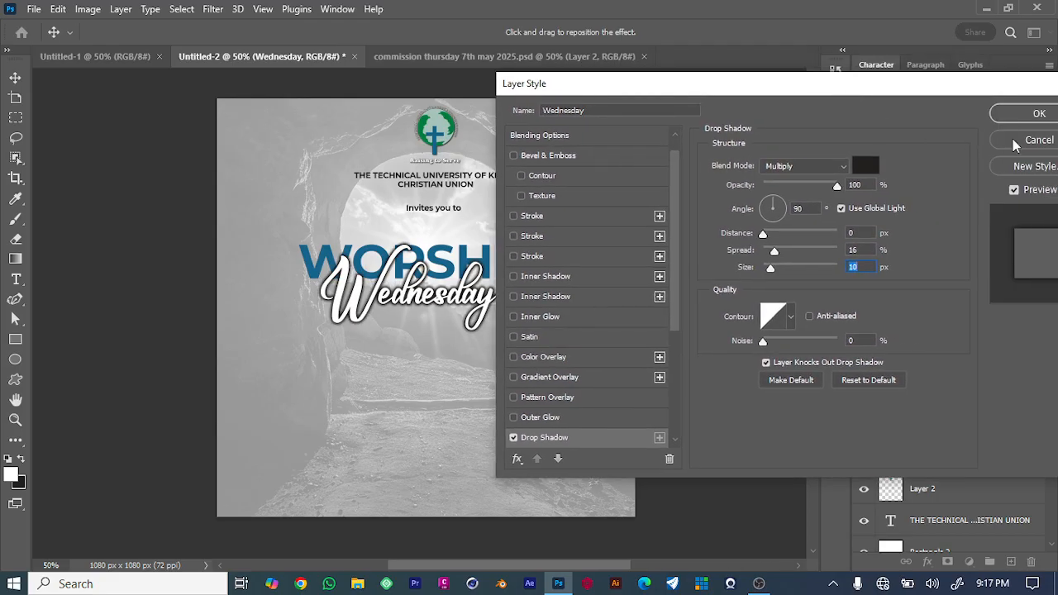
pyautogui.click(1024, 113)
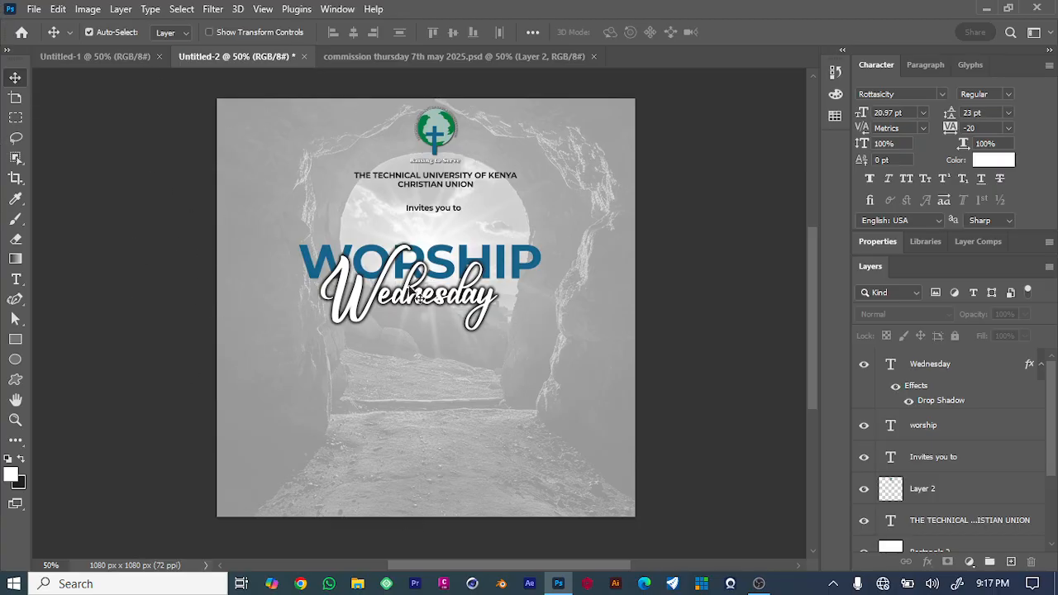
# Copy the venue, time and date bar from the 'commission thursday 7th may 2025' document into this design.
pyautogui.click(390, 60)
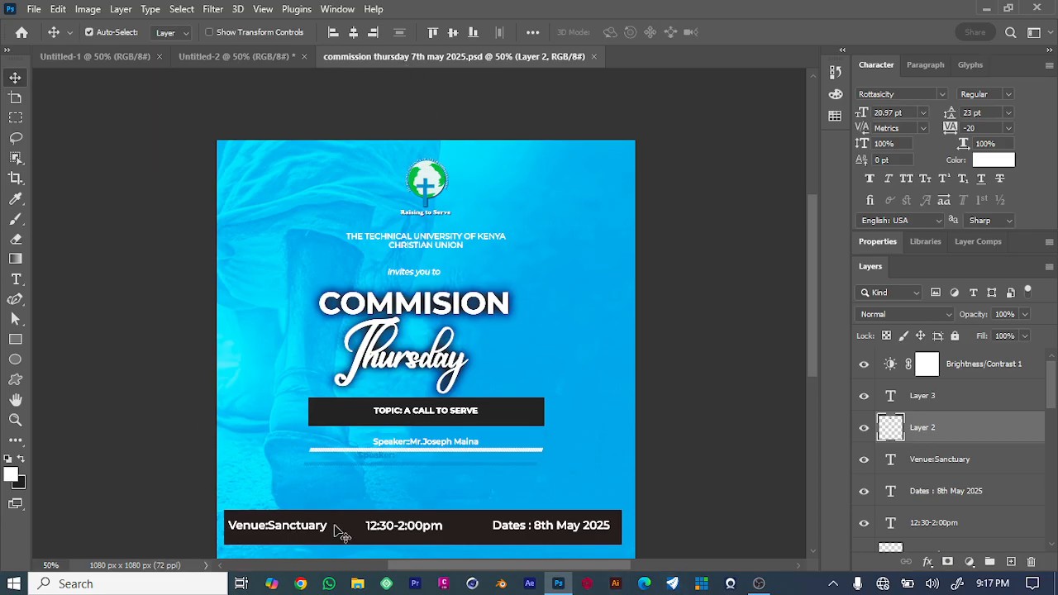
pyautogui.click(291, 530)
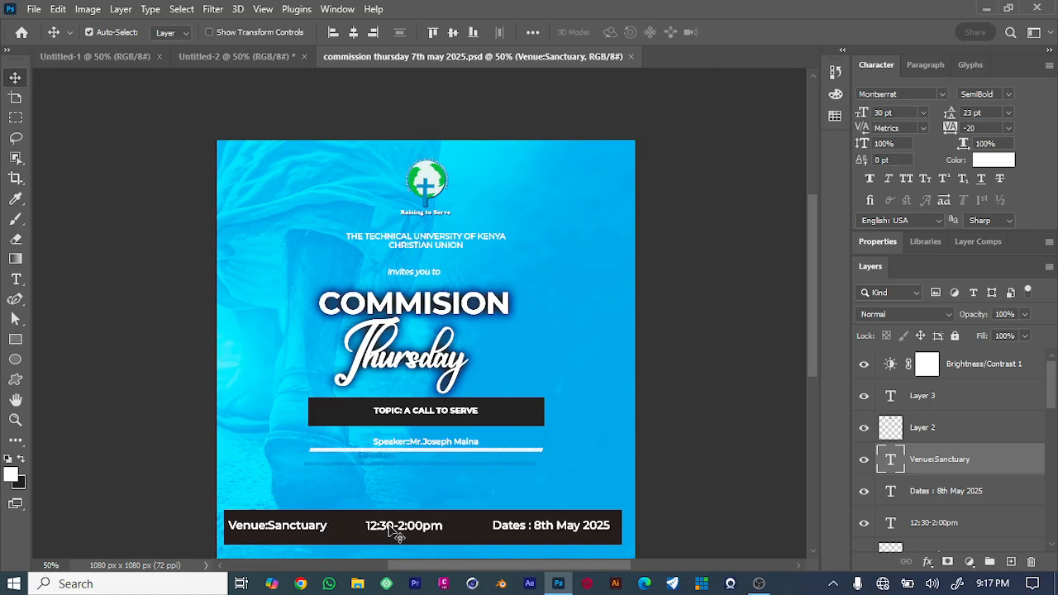
pyautogui.keyDown('shift'); pyautogui.click(397, 532); pyautogui.keyUp('shift')
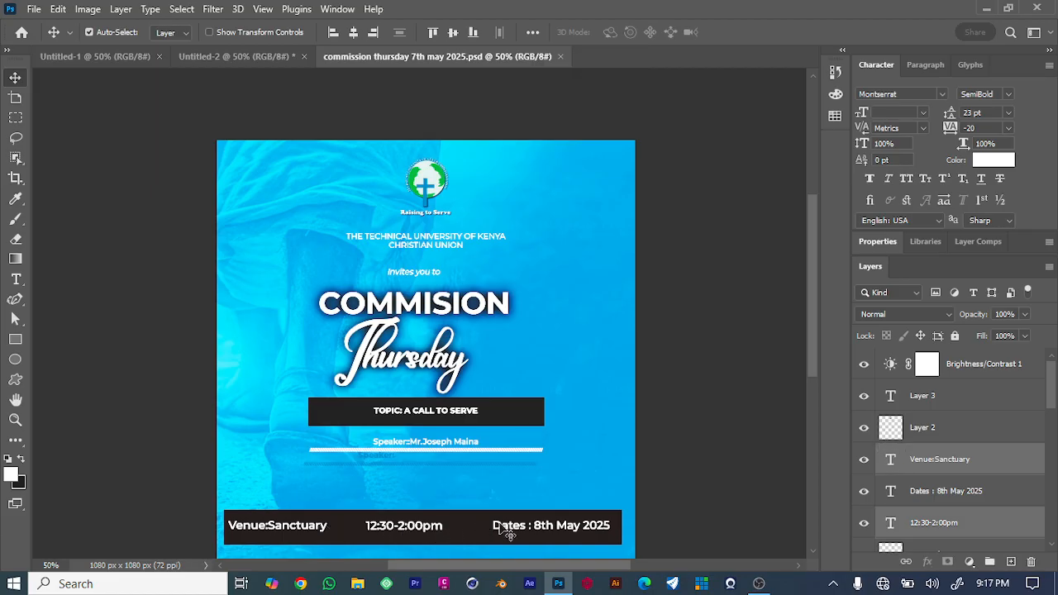
pyautogui.keyDown('shift'); pyautogui.click(498, 533); pyautogui.keyUp('shift')
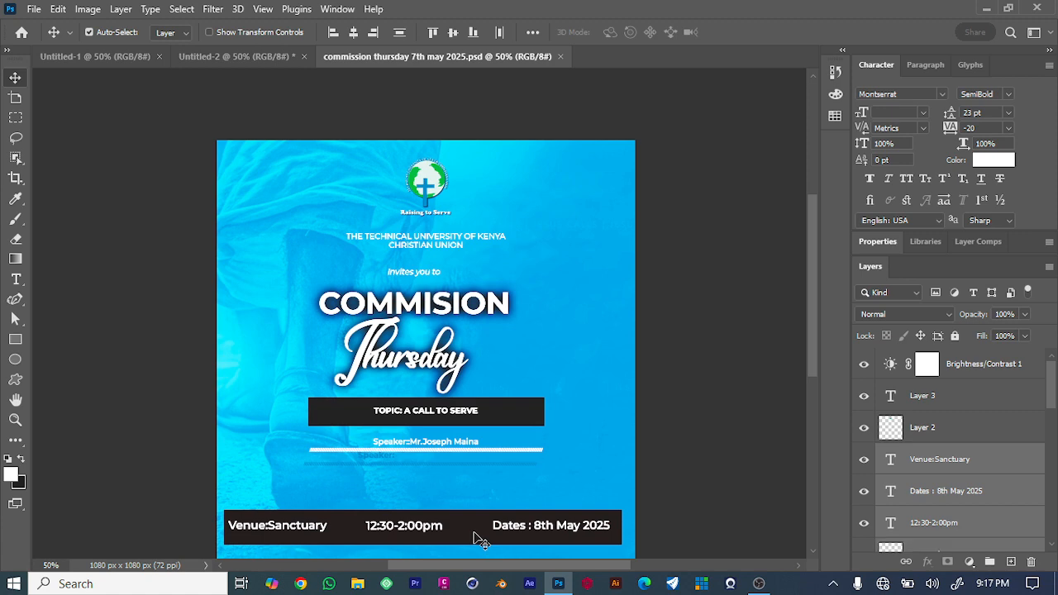
pyautogui.moveTo(465, 524); pyautogui.dragTo(460, 462)
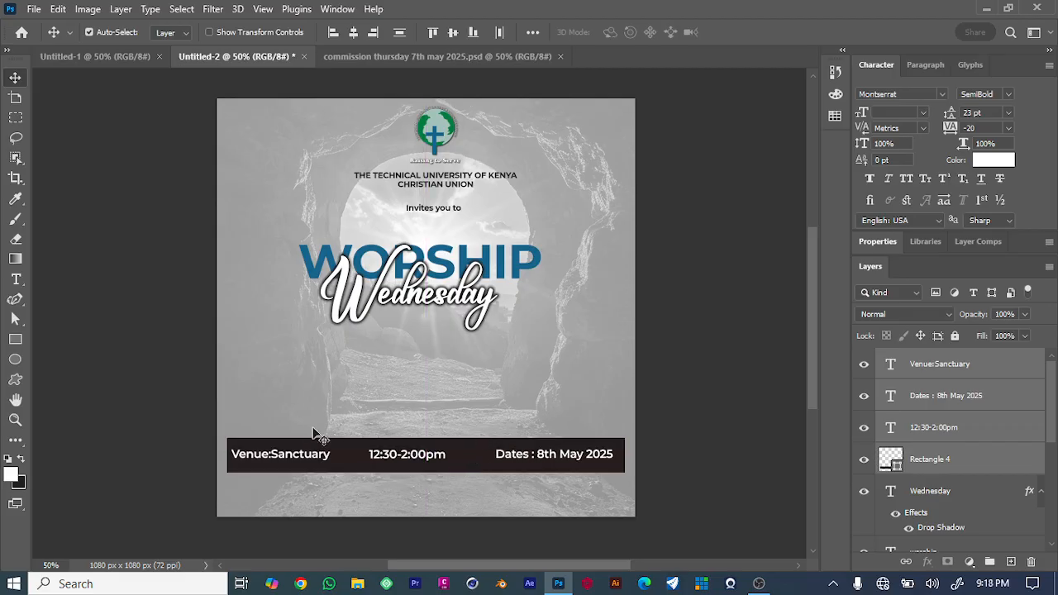
pyautogui.click(739, 370)
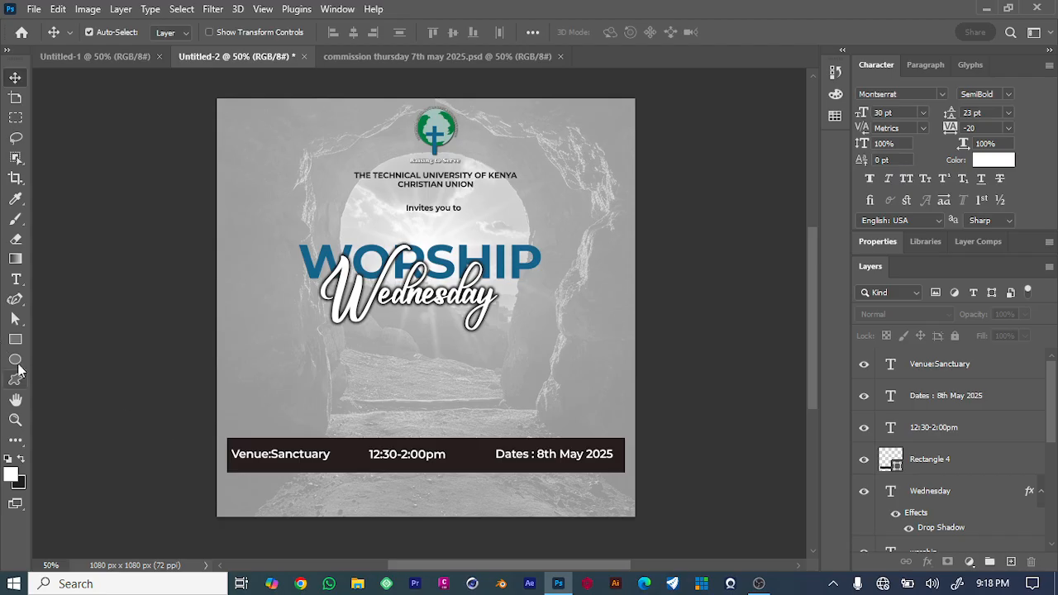
# Change the event date in the details bar to 14th May 2025.
pyautogui.click(16, 280)
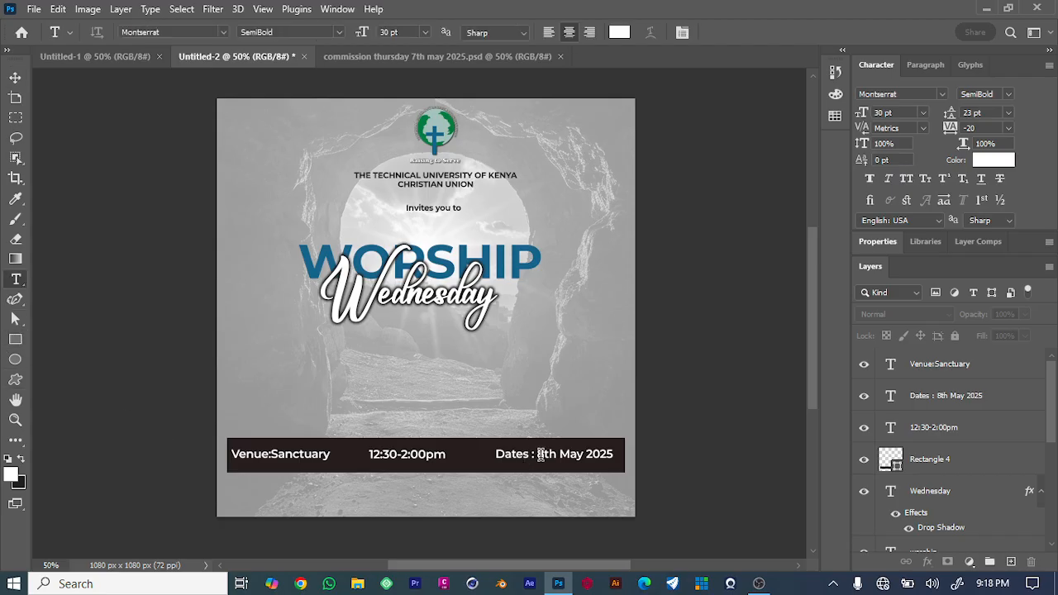
pyautogui.click(542, 453)
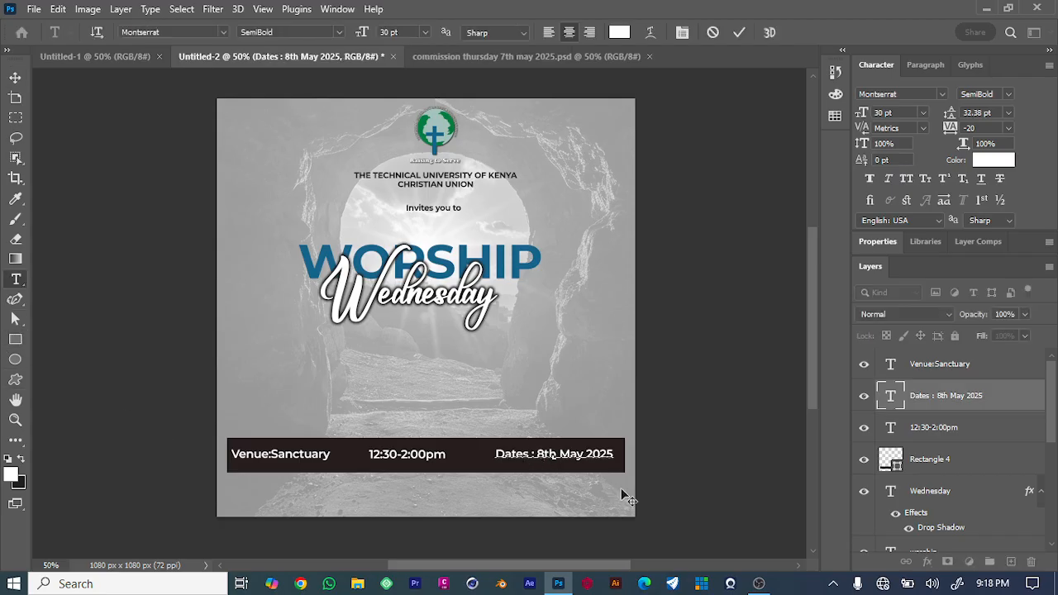
pyautogui.press('BackSpace')
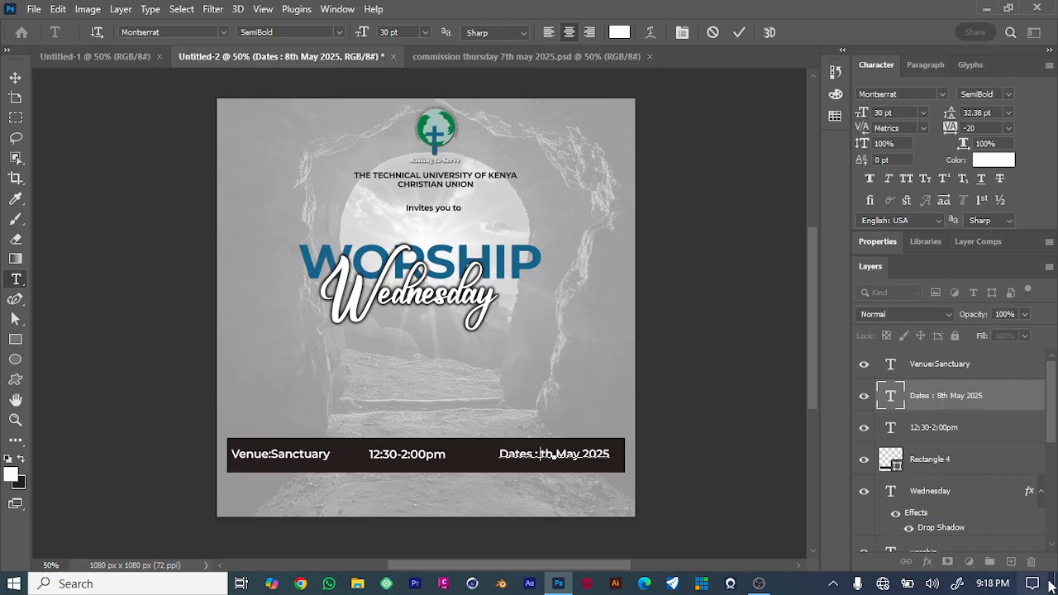
pyautogui.click(996, 584)
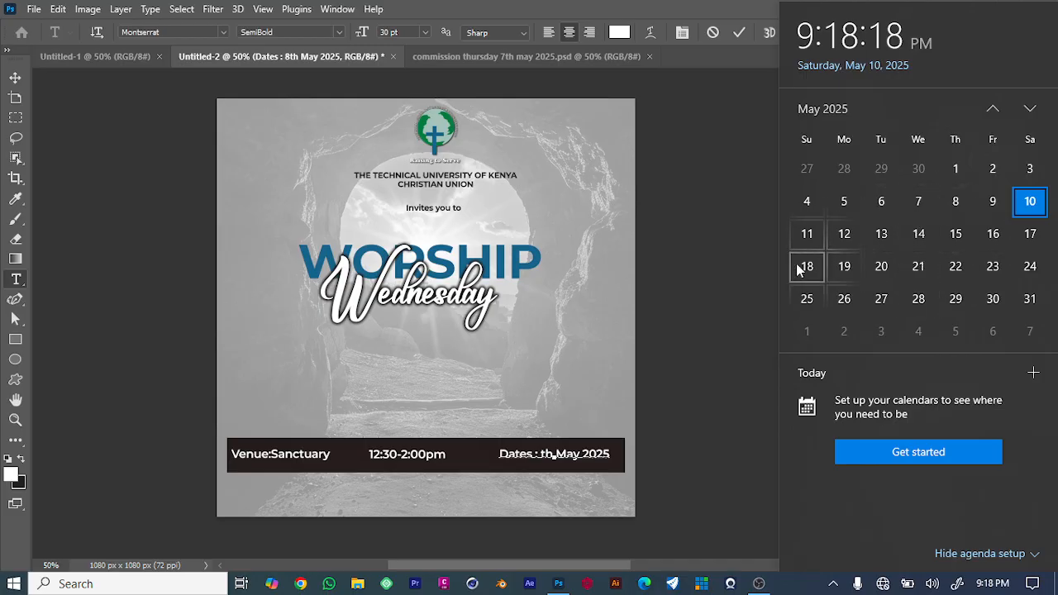
pyautogui.click(643, 460)
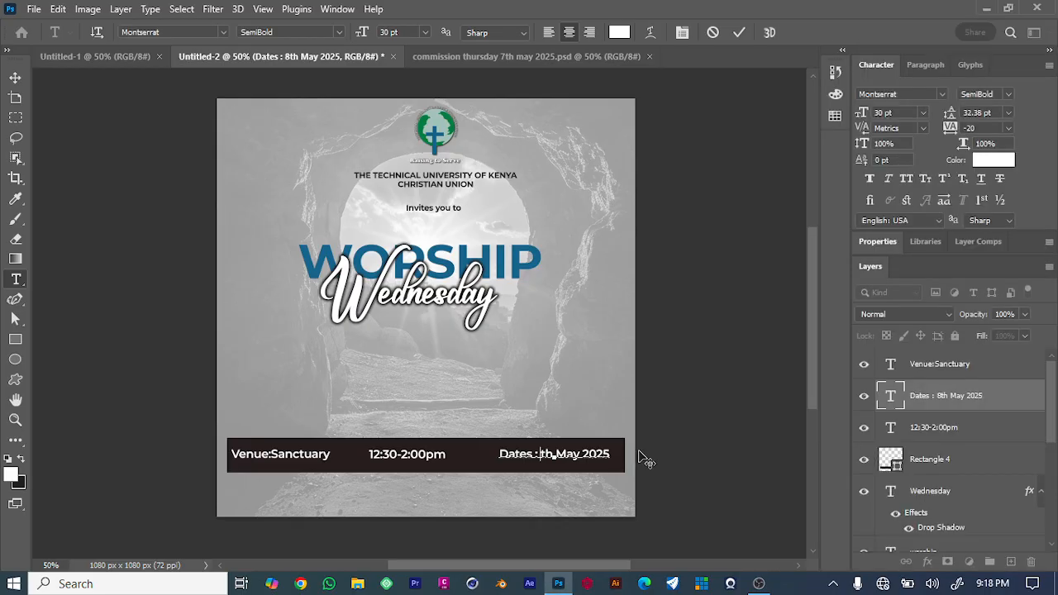
pyautogui.write('1')
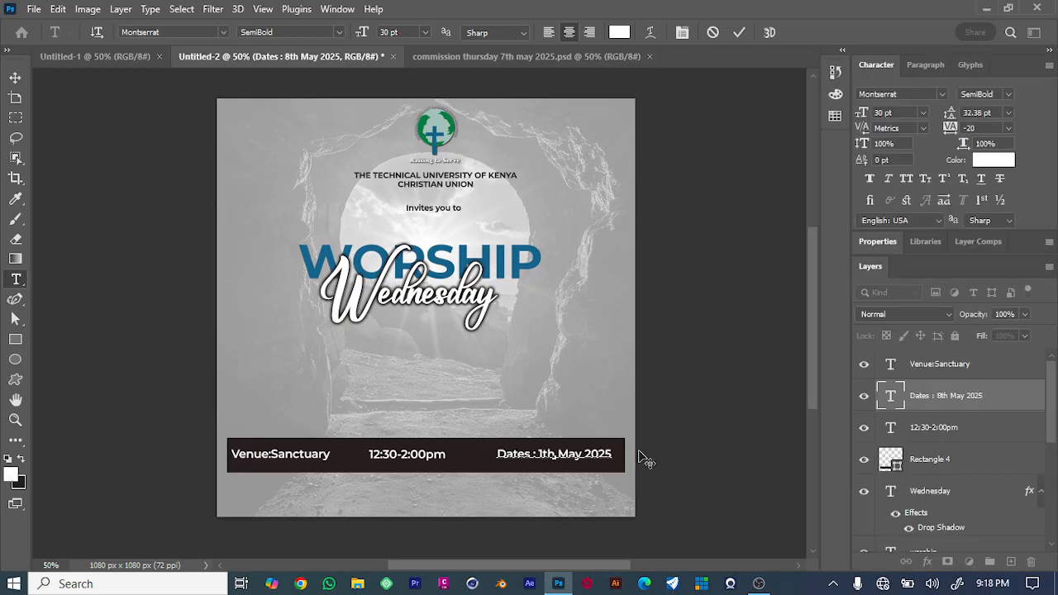
pyautogui.write('4')
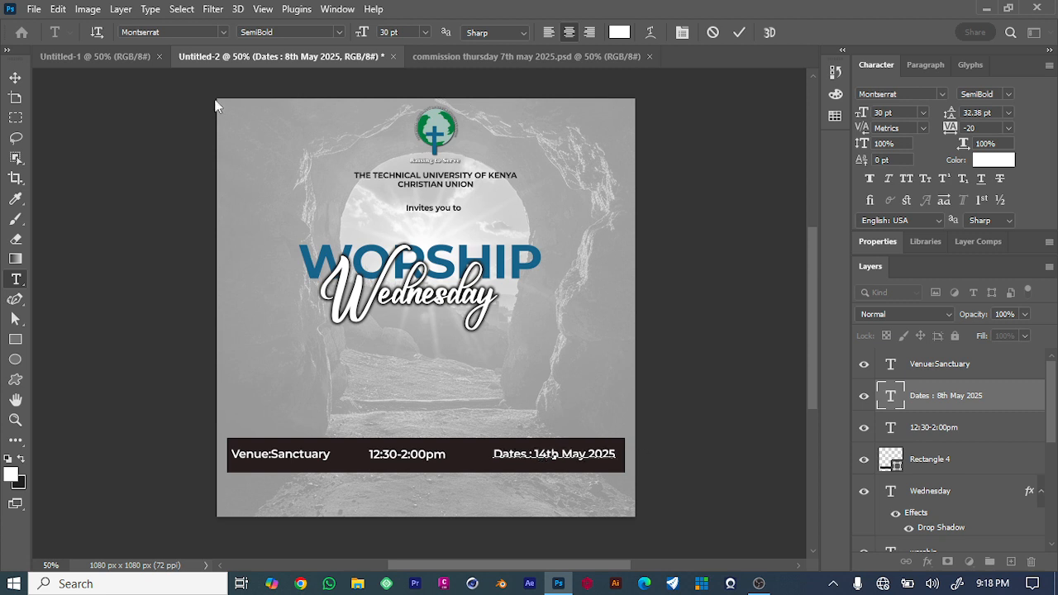
pyautogui.click(15, 76)
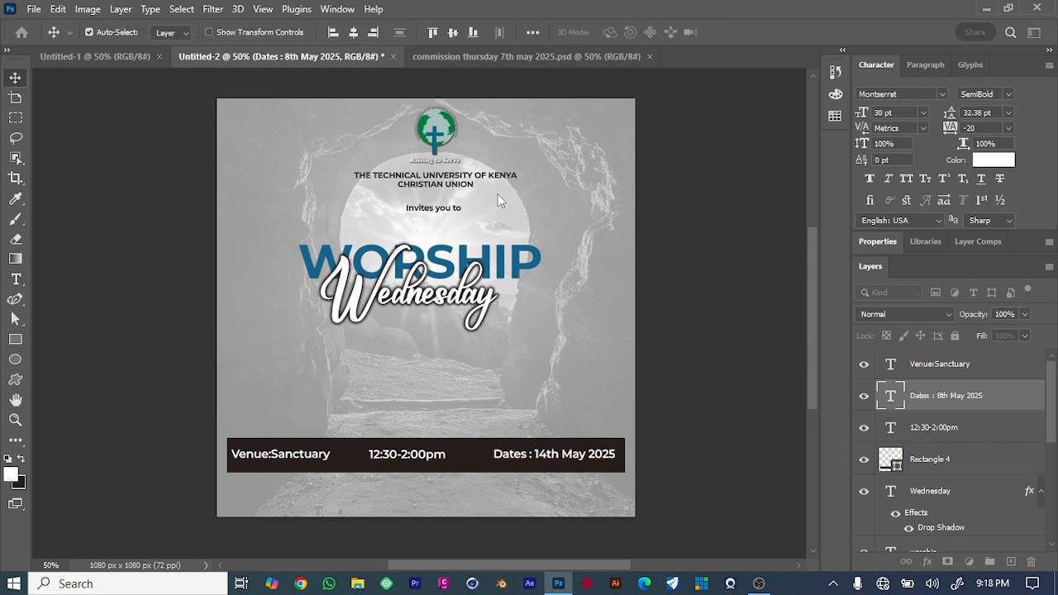
# Add the text 'Welcome All!' below the details bar and center it under the bar.
pyautogui.click(16, 280)
pyautogui.click(400, 496)
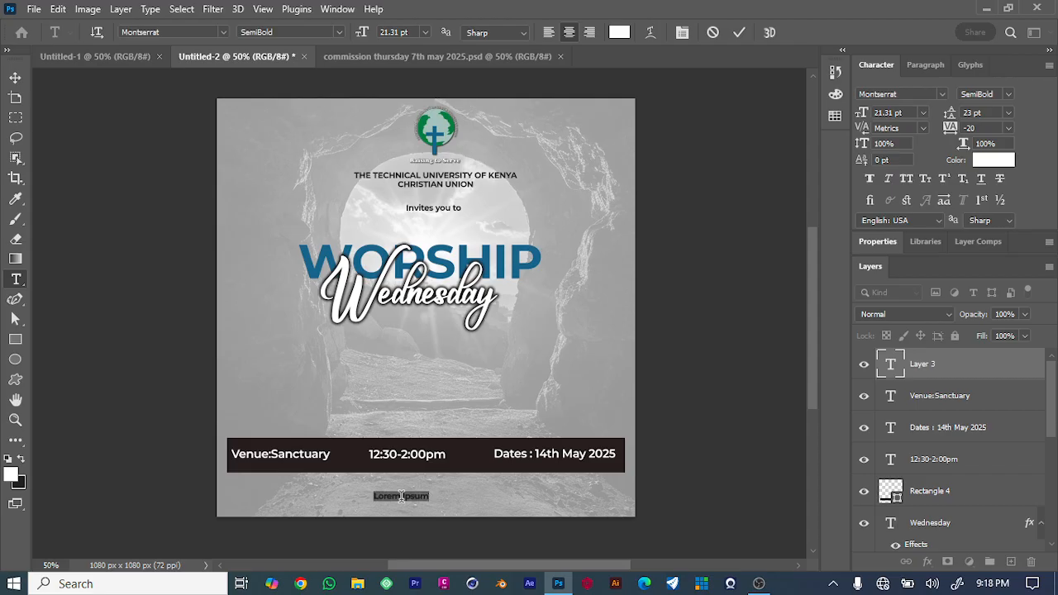
pyautogui.press('BackSpace')
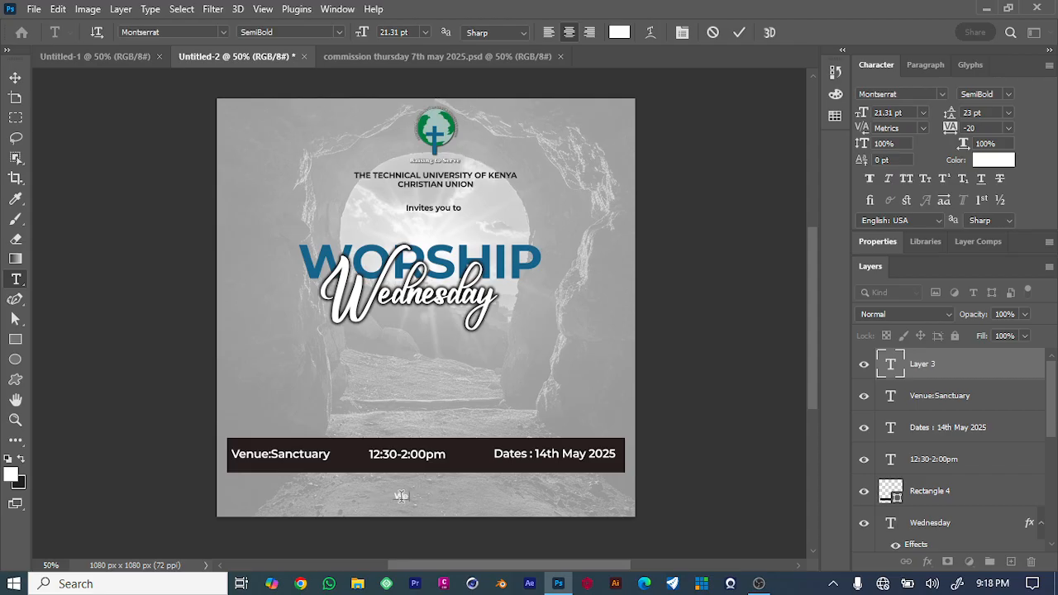
pyautogui.write('Welcome All!')
pyautogui.click(18, 79)
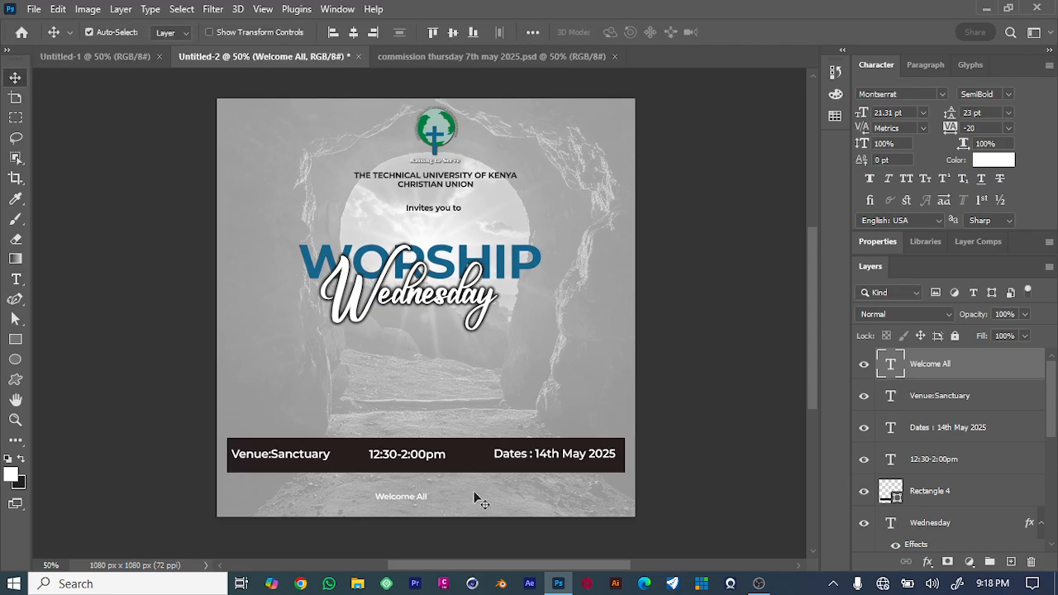
pyautogui.moveTo(417, 504)
pyautogui.mouseDown()
pyautogui.moveTo(397, 503)
pyautogui.moveTo(447, 504)
pyautogui.moveTo(435, 503)
pyautogui.mouseUp()
pyautogui.click(746, 466)
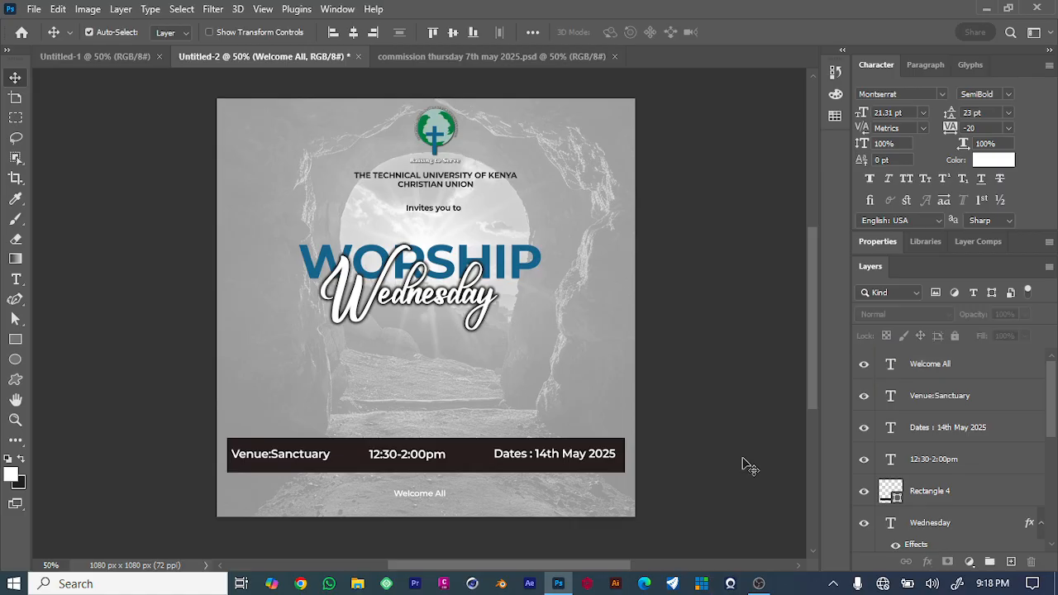
# Set the 'Welcome All!' text color to near-black (#020000).
pyautogui.click(437, 494)
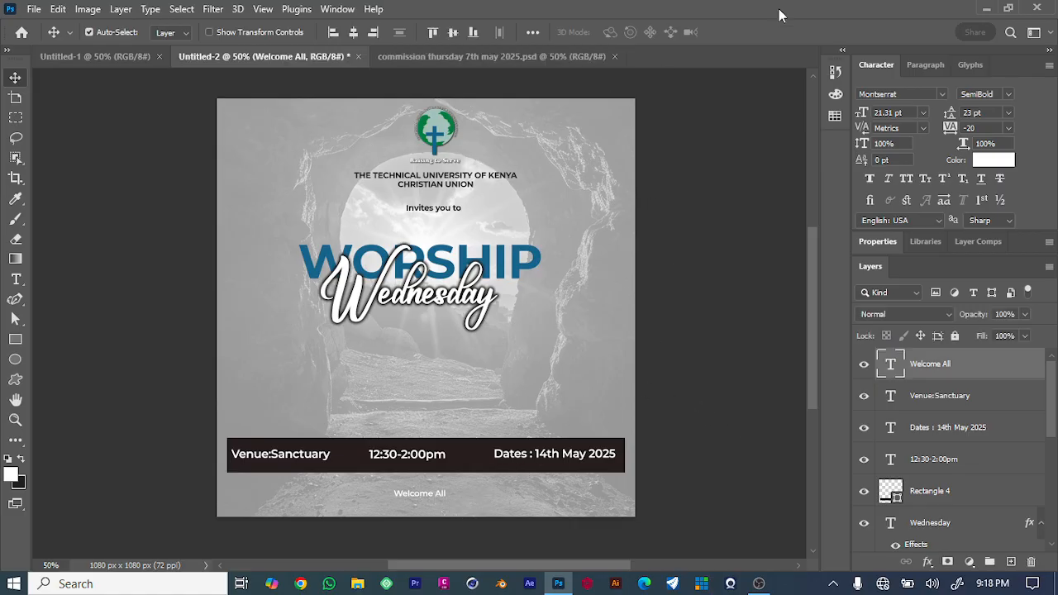
pyautogui.click(993, 160)
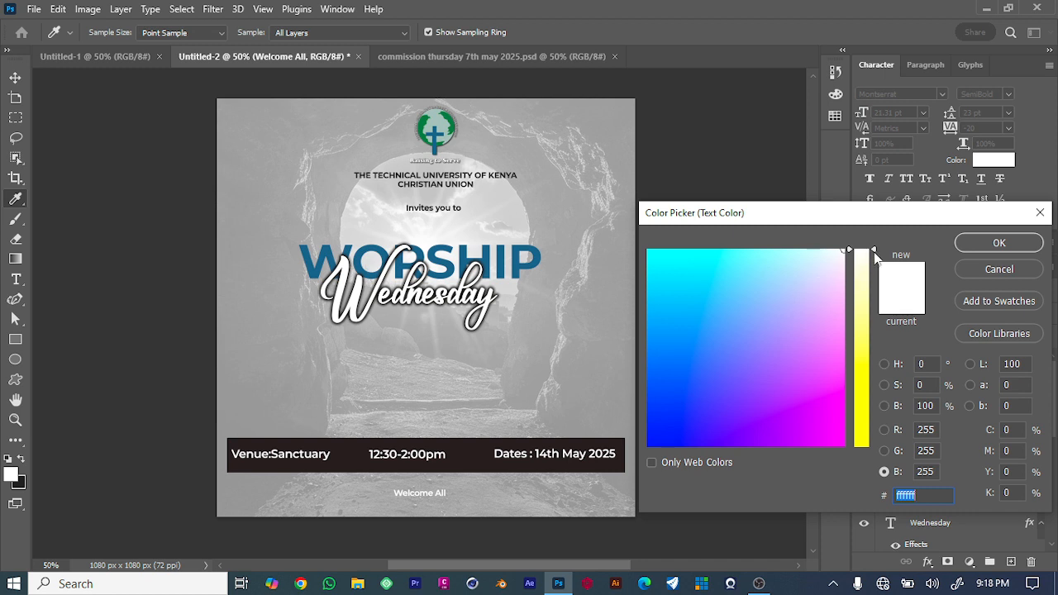
pyautogui.moveTo(872, 251); pyautogui.dragTo(871, 447)
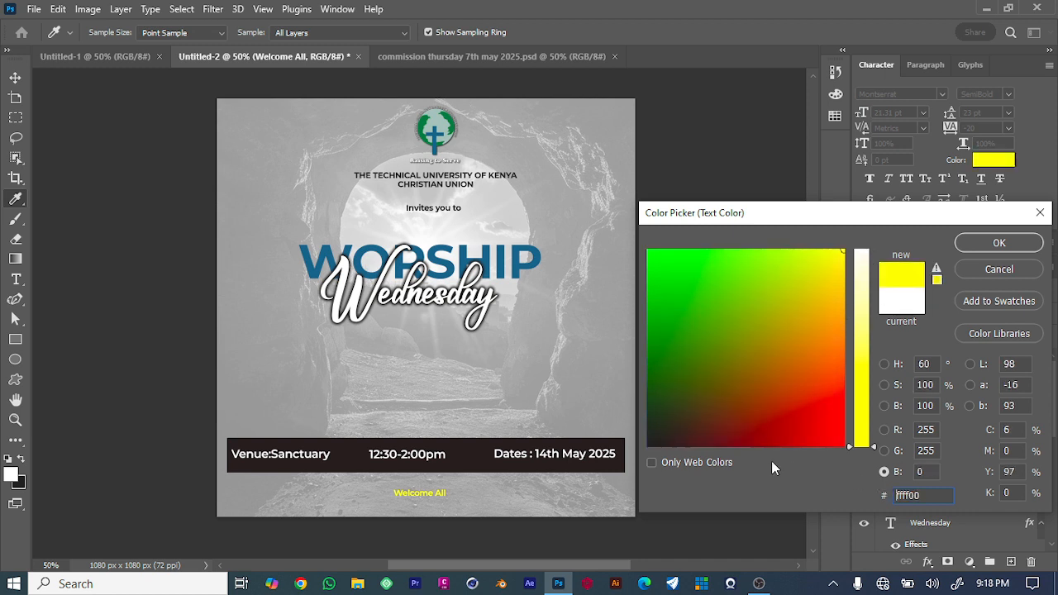
pyautogui.click(649, 447)
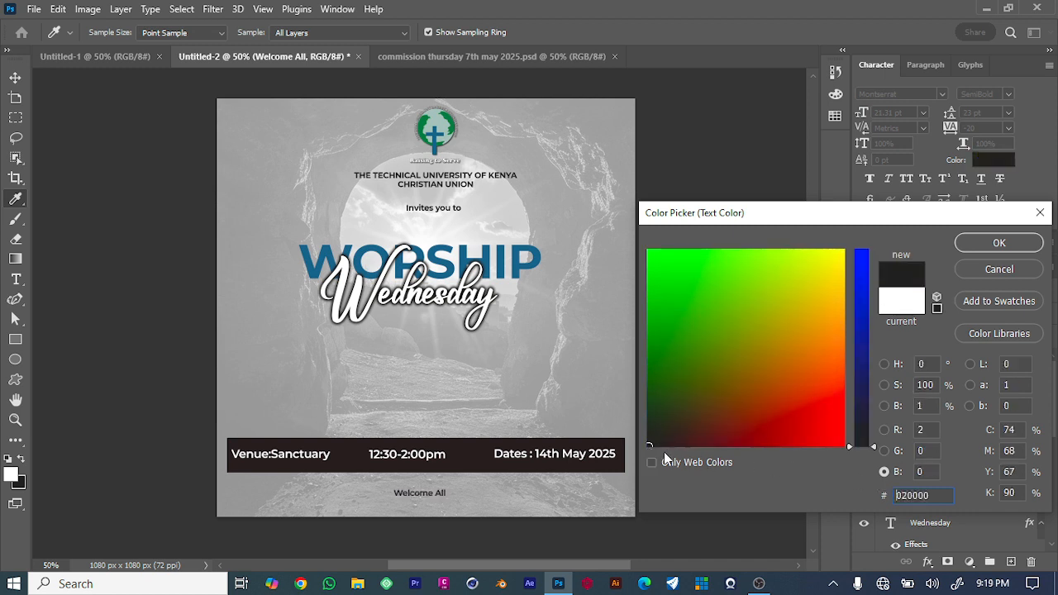
pyautogui.click(999, 243)
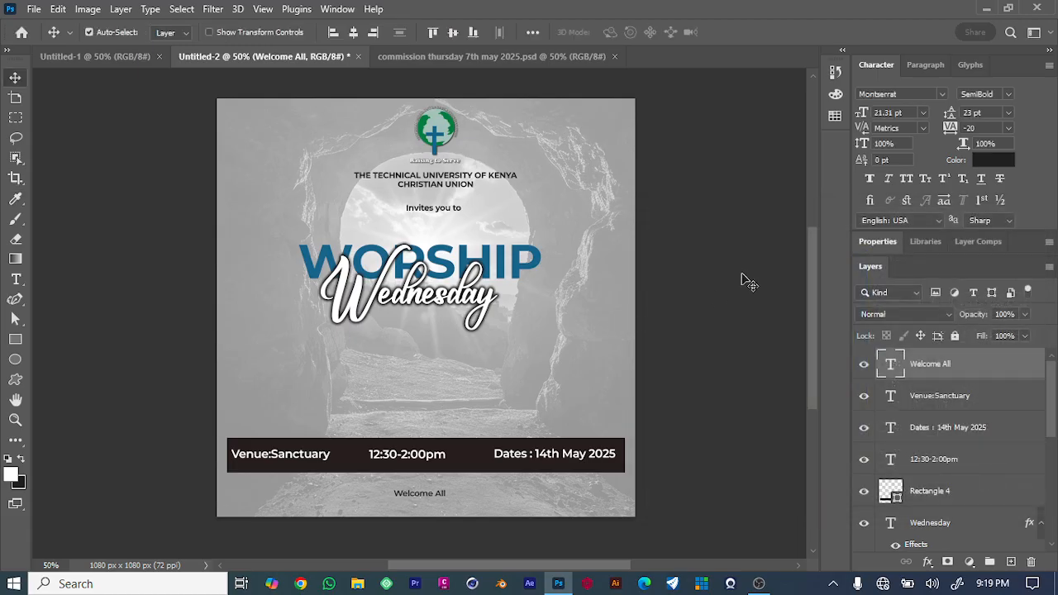
pyautogui.click(741, 278)
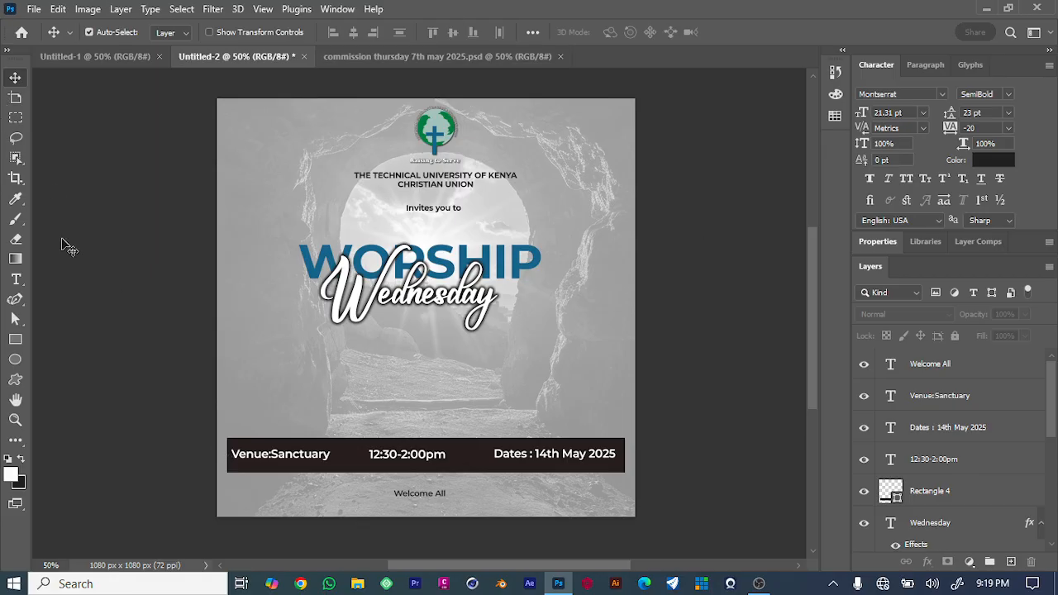
# Draw an 852 x 172 px rectangle and move it into the space above the details bar.
pyautogui.click(14, 339)
pyautogui.moveTo(322, 351); pyautogui.dragTo(486, 384)
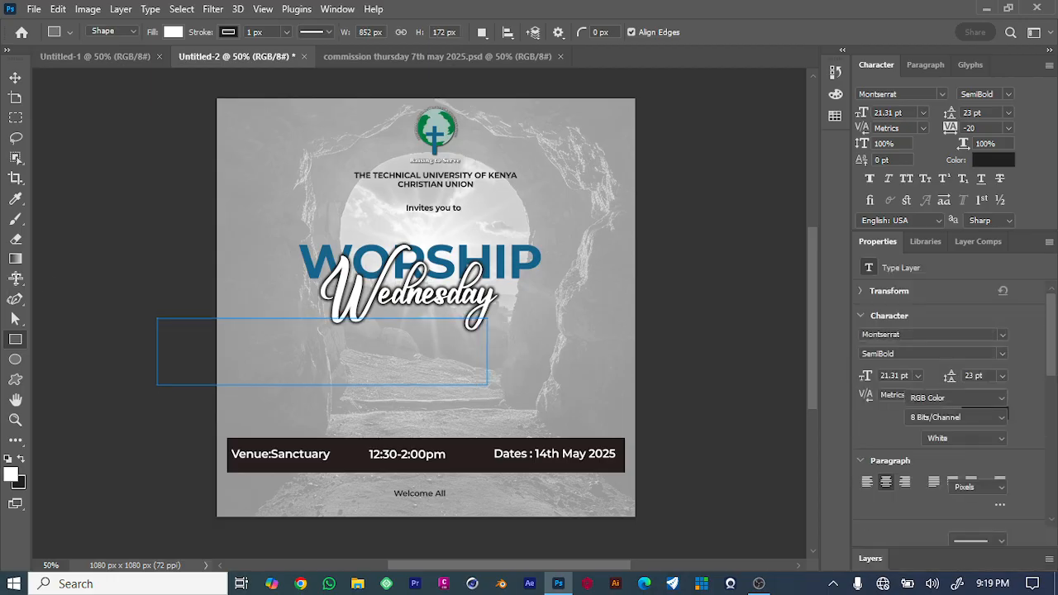
pyautogui.click(16, 78)
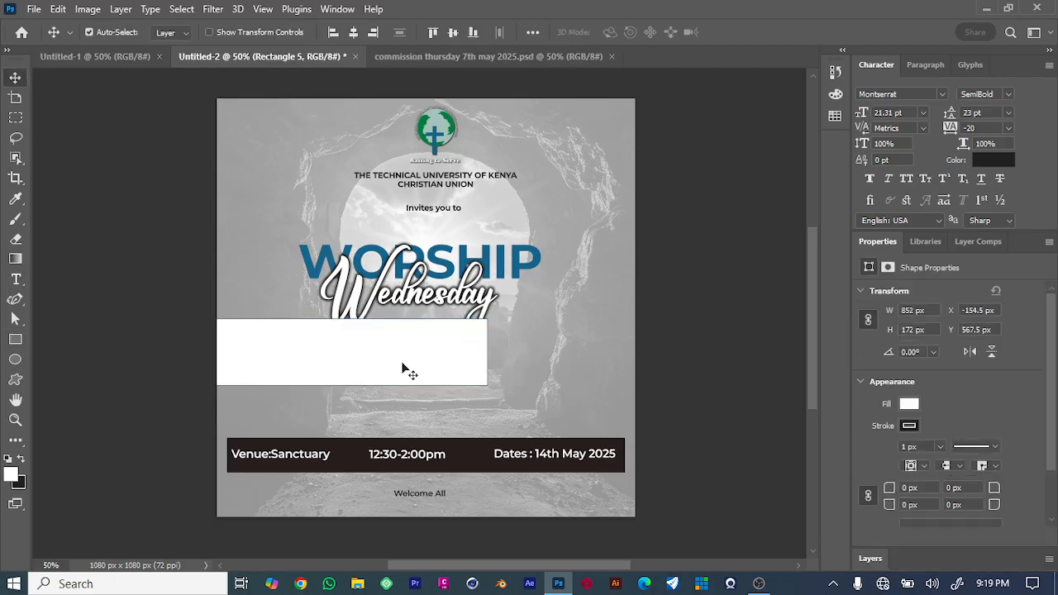
pyautogui.moveTo(410, 373); pyautogui.dragTo(500, 380)
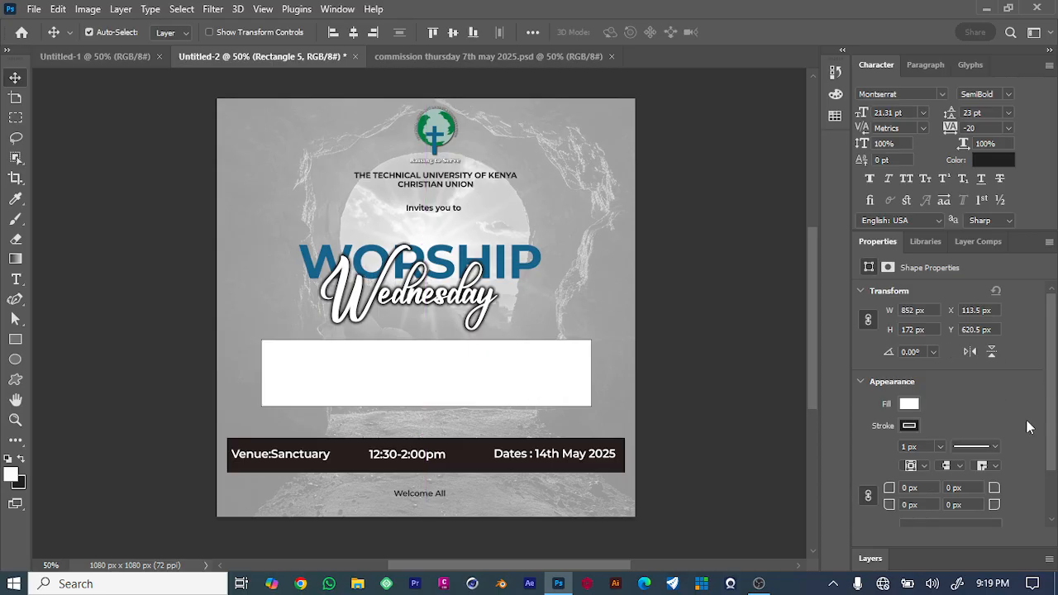
# Remove the rectangle's stroke and shift it slightly left to center it on the canvas.
pyautogui.click(908, 424)
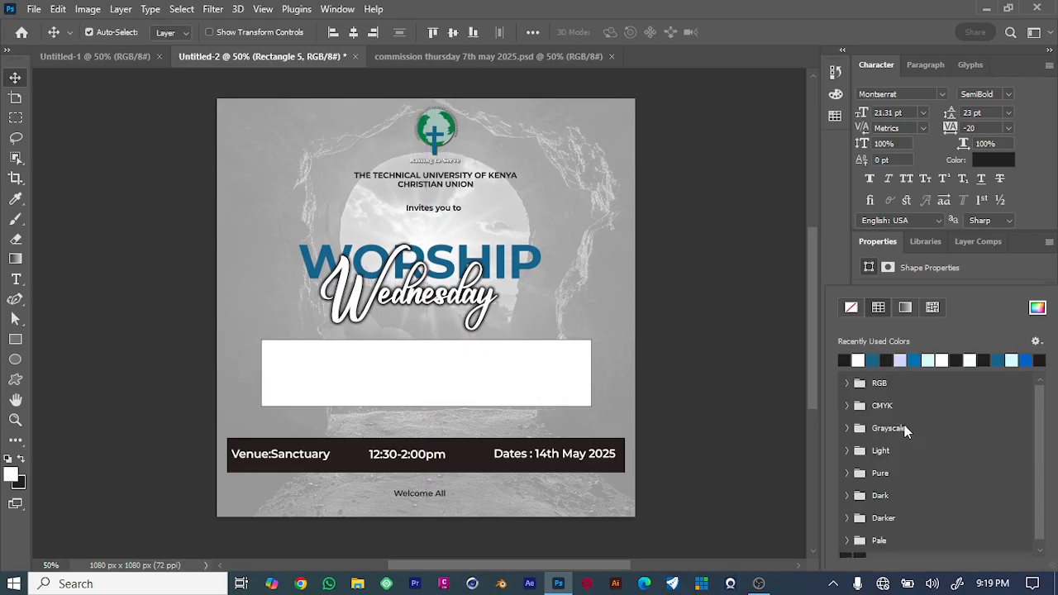
pyautogui.click(848, 306)
pyautogui.click(753, 312)
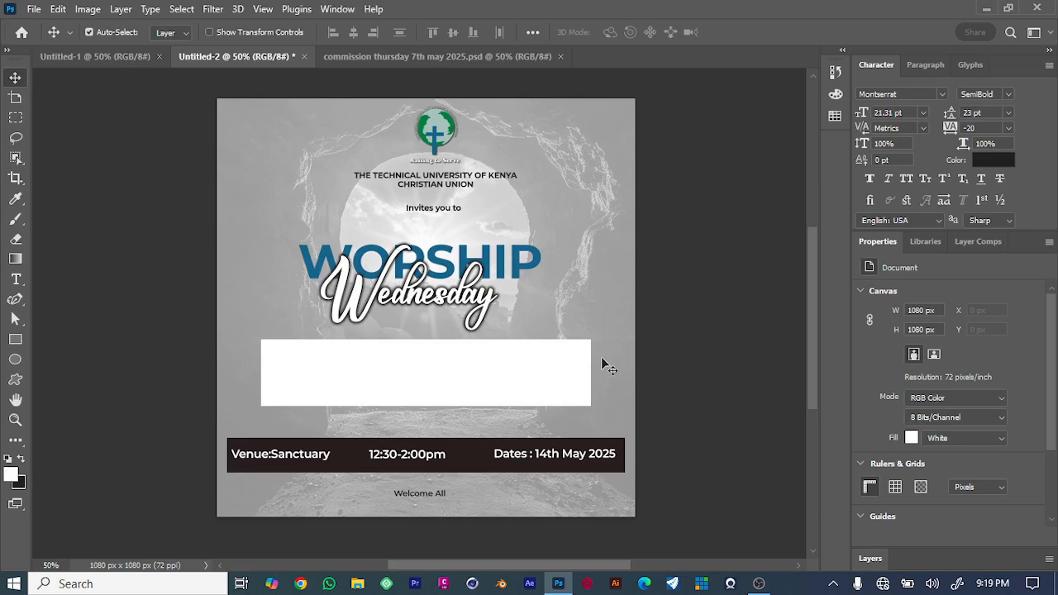
pyautogui.click(476, 377)
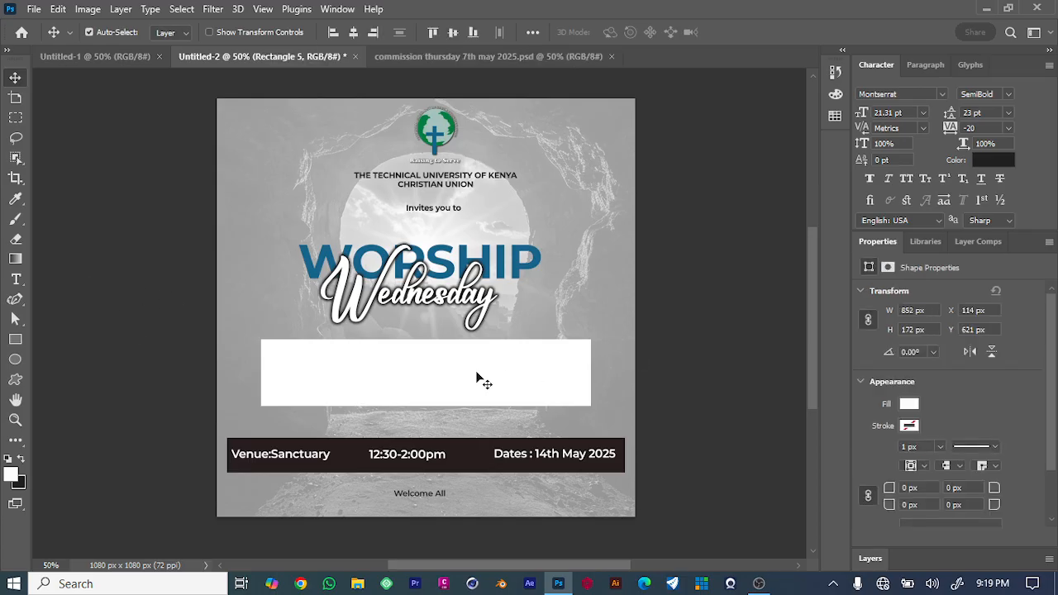
pyautogui.moveTo(475, 371); pyautogui.dragTo(470, 378)
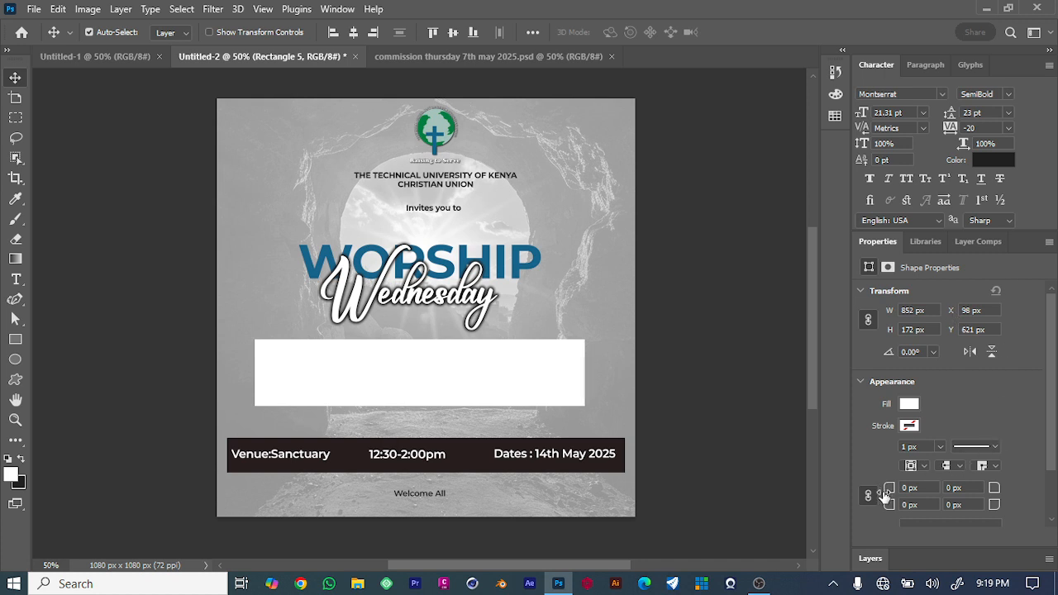
# Round the rectangle's corners to a 58 px radius.
pyautogui.moveTo(888, 490)
pyautogui.mouseDown()
pyautogui.moveTo(927, 493)
pyautogui.moveTo(888, 502)
pyautogui.mouseUp()
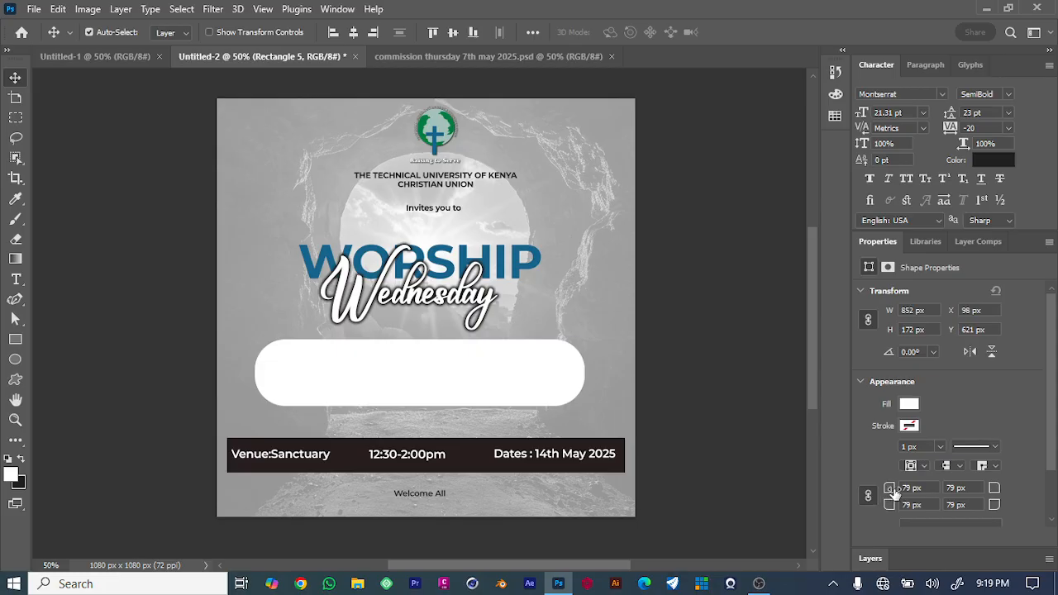
pyautogui.moveTo(888, 489); pyautogui.dragTo(878, 490)
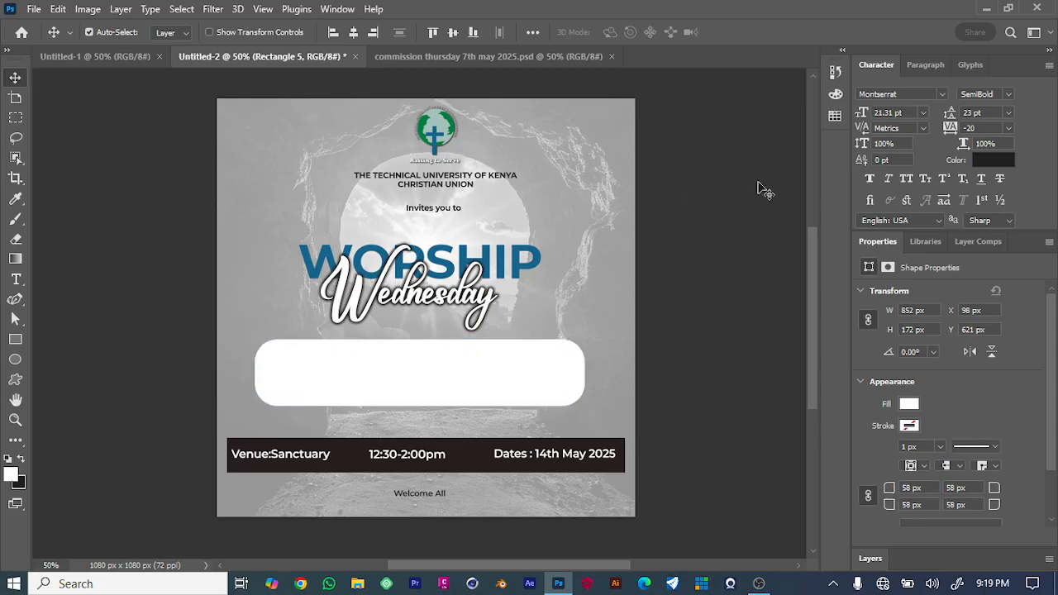
pyautogui.click(732, 229)
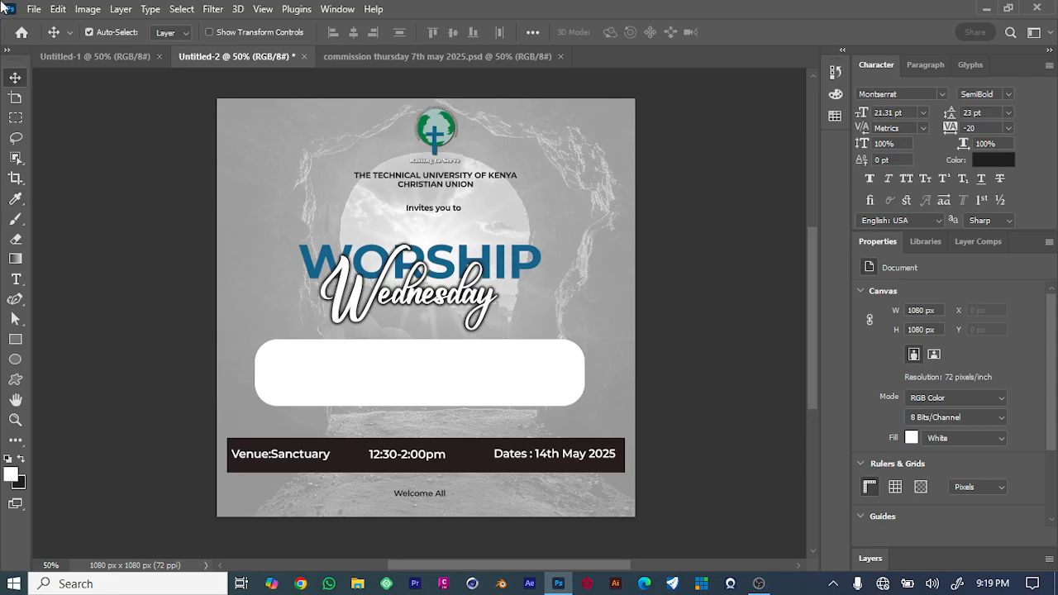
# Fill the rounded rectangle with the blue recently used swatch color.
pyautogui.click(472, 347)
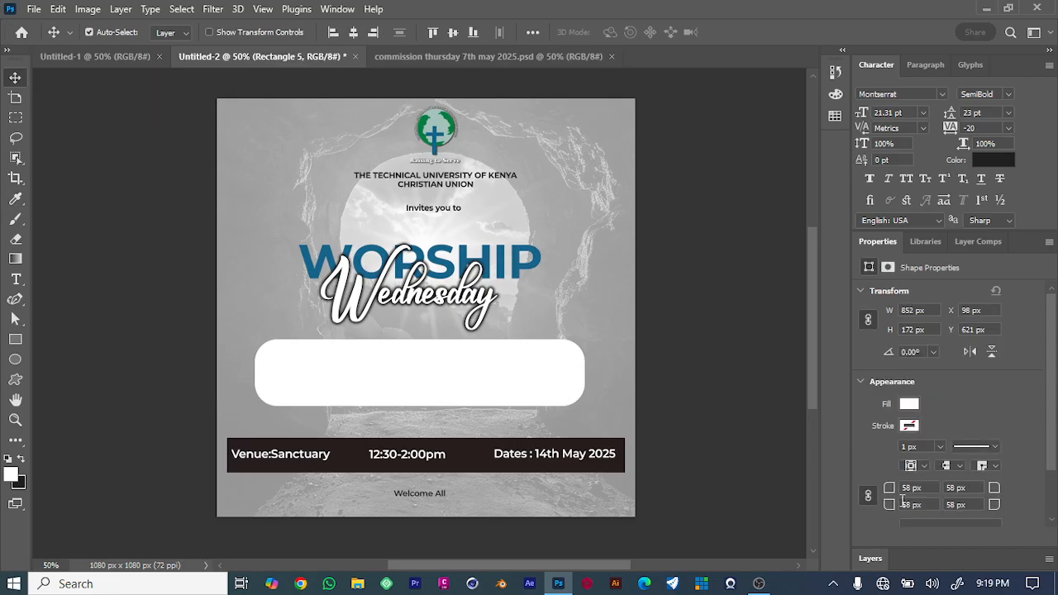
pyautogui.click(908, 403)
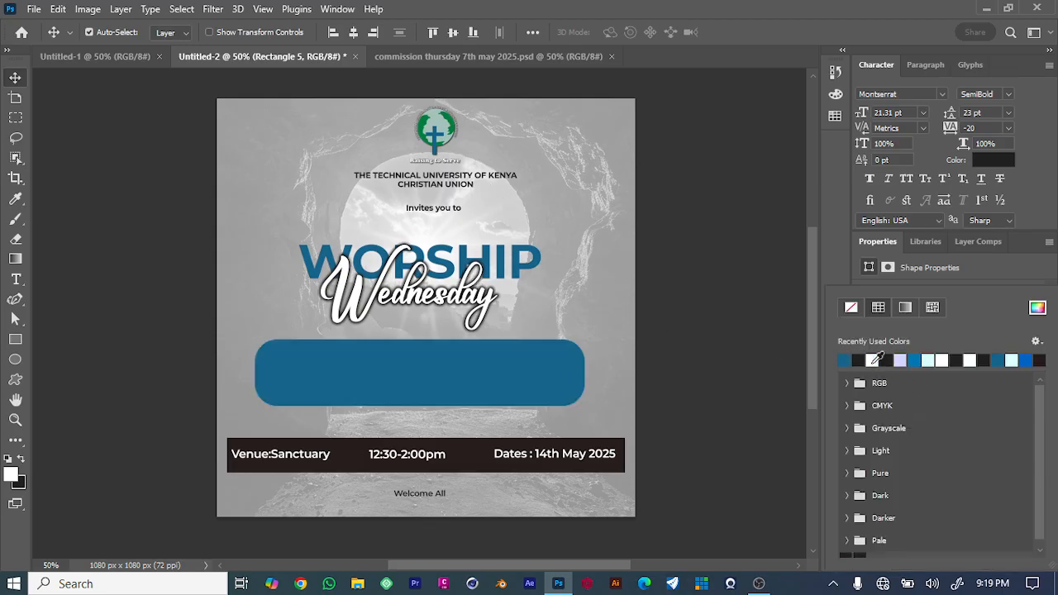
pyautogui.click(874, 359)
pyautogui.click(173, 245)
pyautogui.click(173, 252)
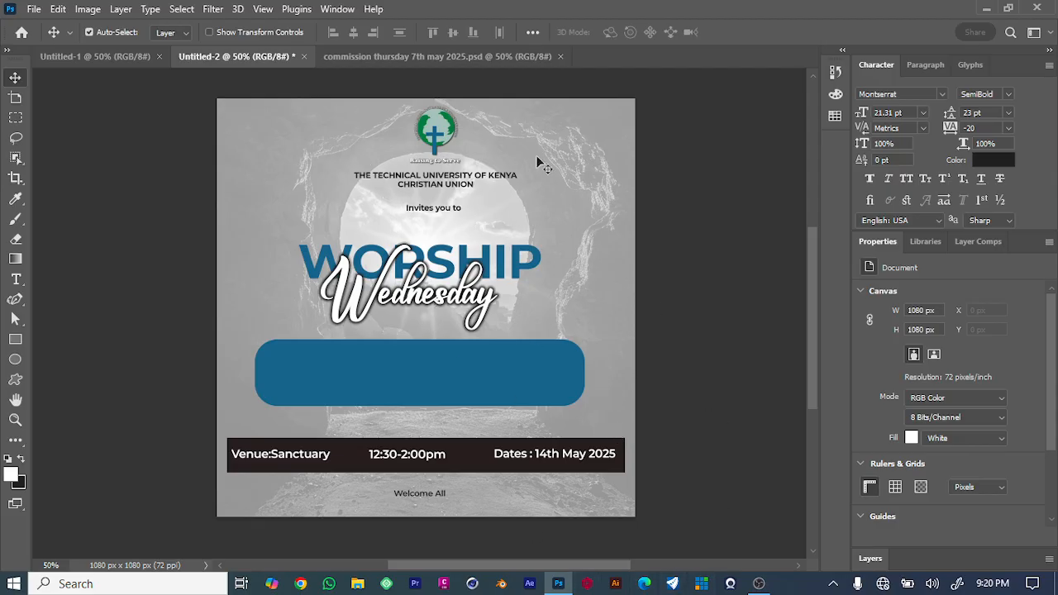
# Switch the workspace to Photography.
pyautogui.click(352, 10)
pyautogui.moveTo(411, 42)
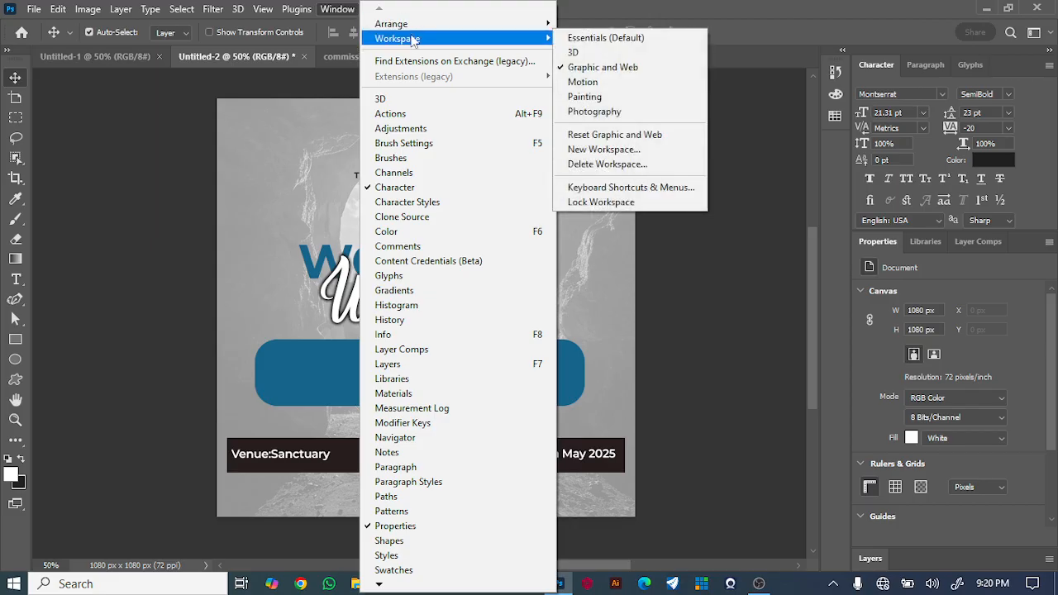
pyautogui.click(608, 114)
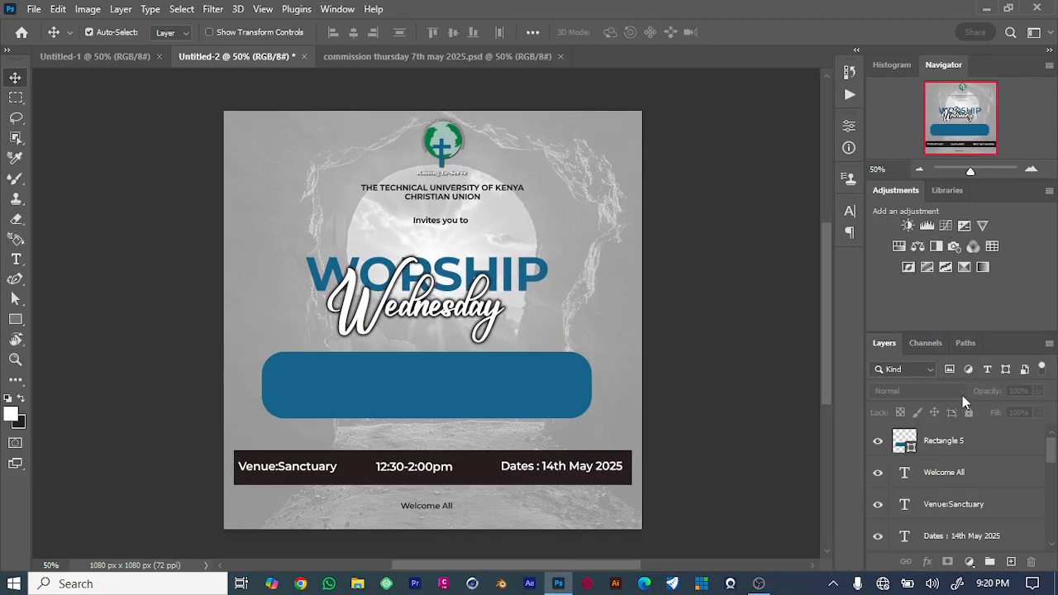
pyautogui.scroll(-8, 975, 520)
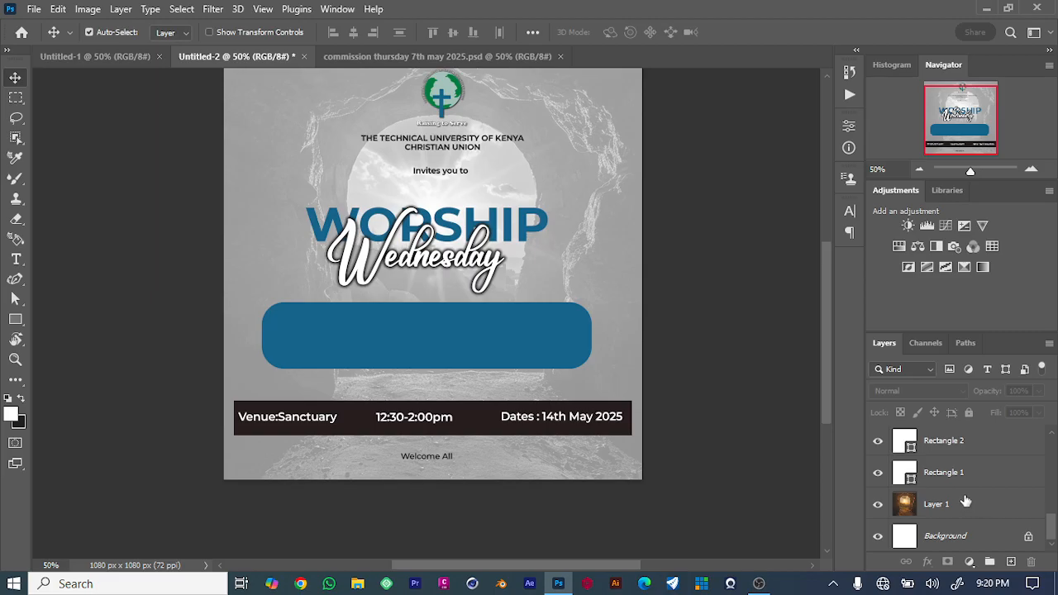
pyautogui.scroll(1, 944, 464)
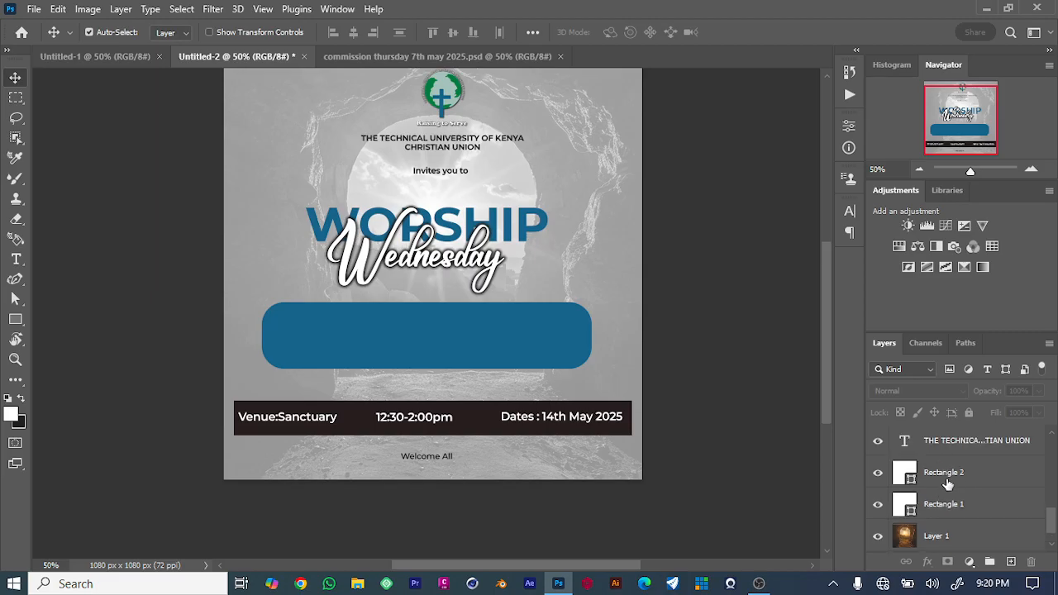
# Add a Brightness/Contrast adjustment above Rectangle 2, raising the brightness and setting contrast to 100.
pyautogui.click(948, 474)
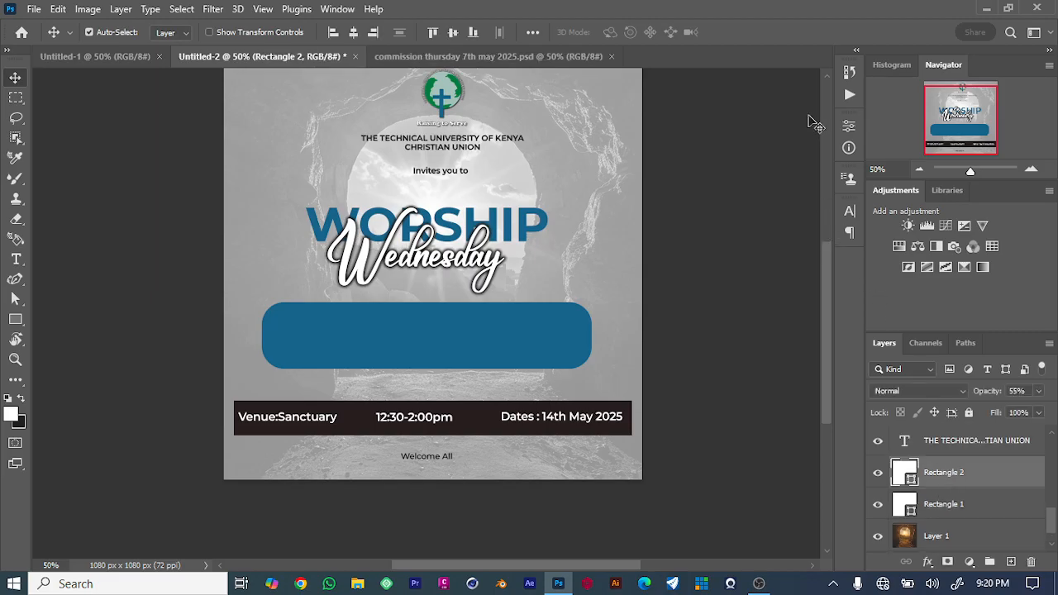
pyautogui.click(908, 225)
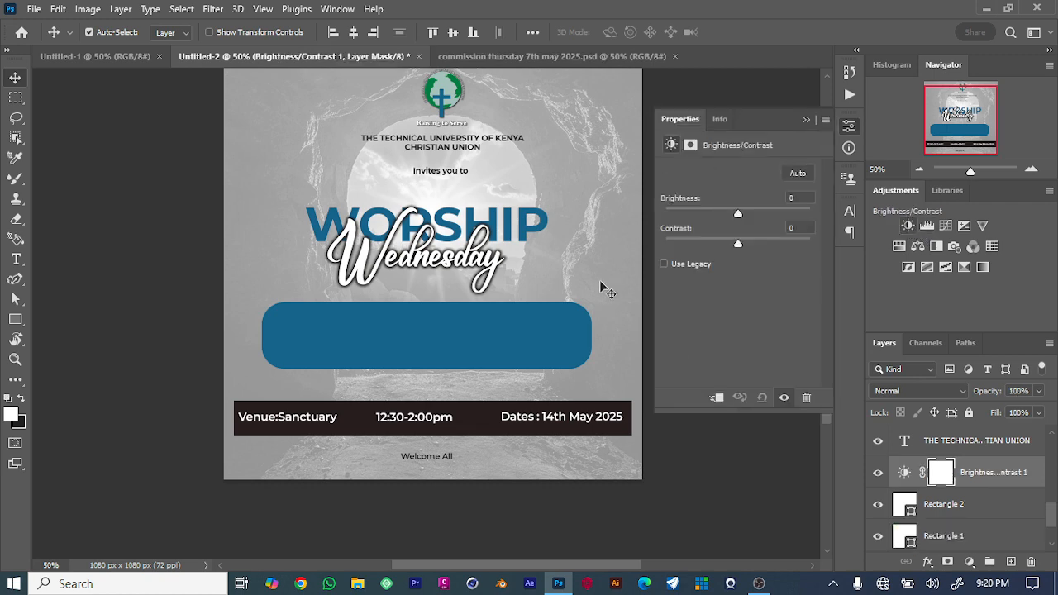
pyautogui.moveTo(738, 216); pyautogui.dragTo(862, 247)
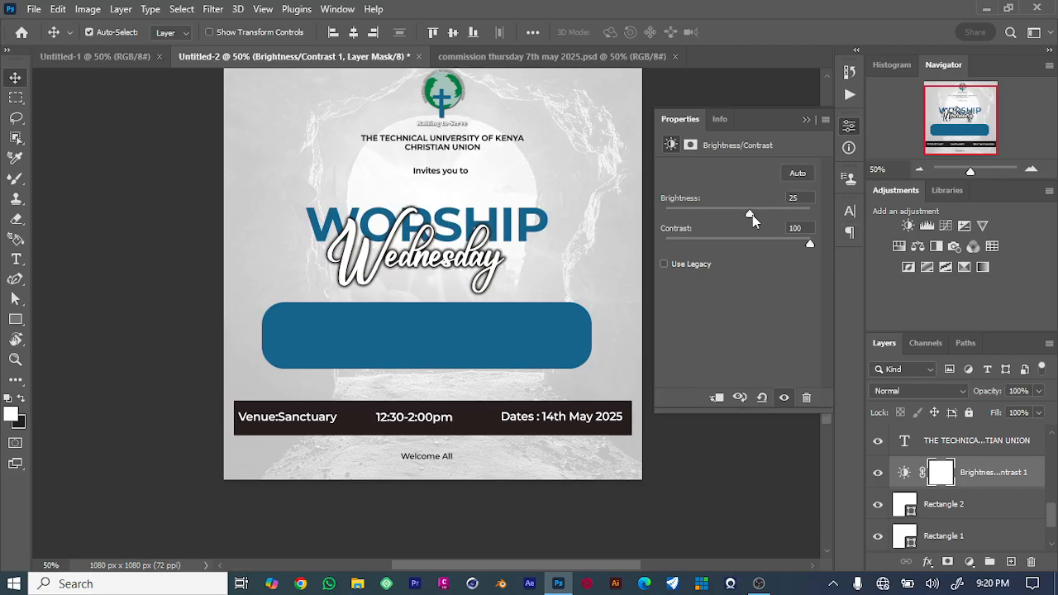
pyautogui.moveTo(750, 216); pyautogui.dragTo(765, 213)
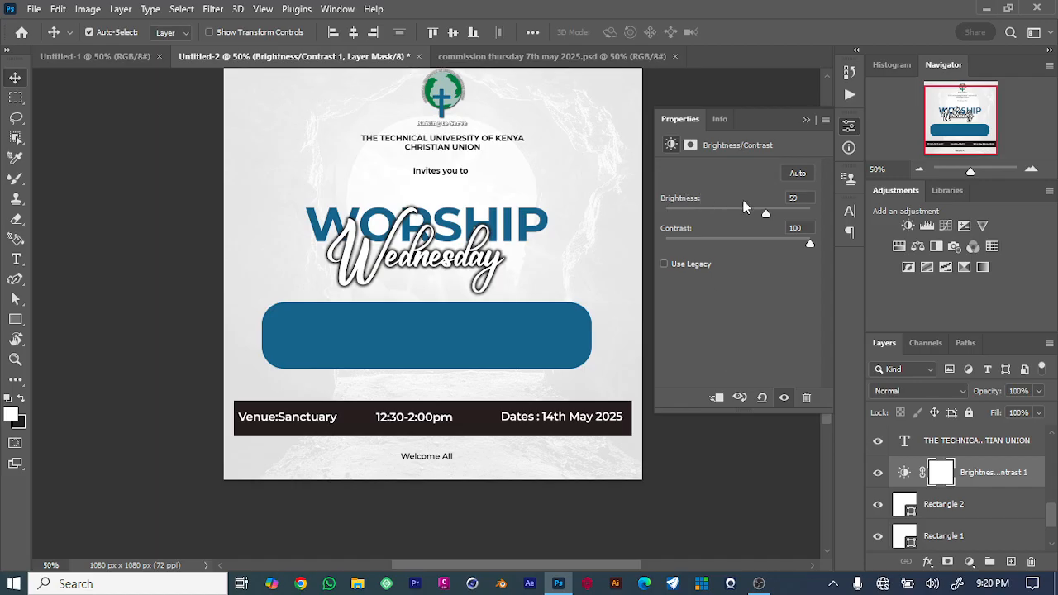
pyautogui.moveTo(766, 215); pyautogui.dragTo(773, 217)
pyautogui.click(808, 122)
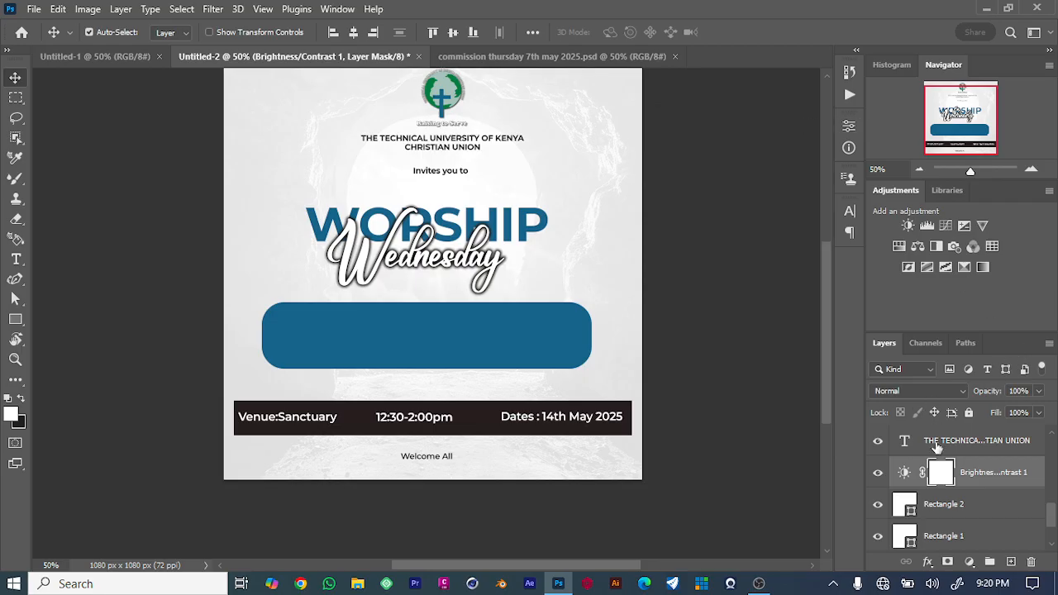
# Add a second Brightness/Contrast adjustment with brightness 81 and contrast 60.
pyautogui.scroll(5, 942, 463)
pyautogui.scroll(3, 934, 414)
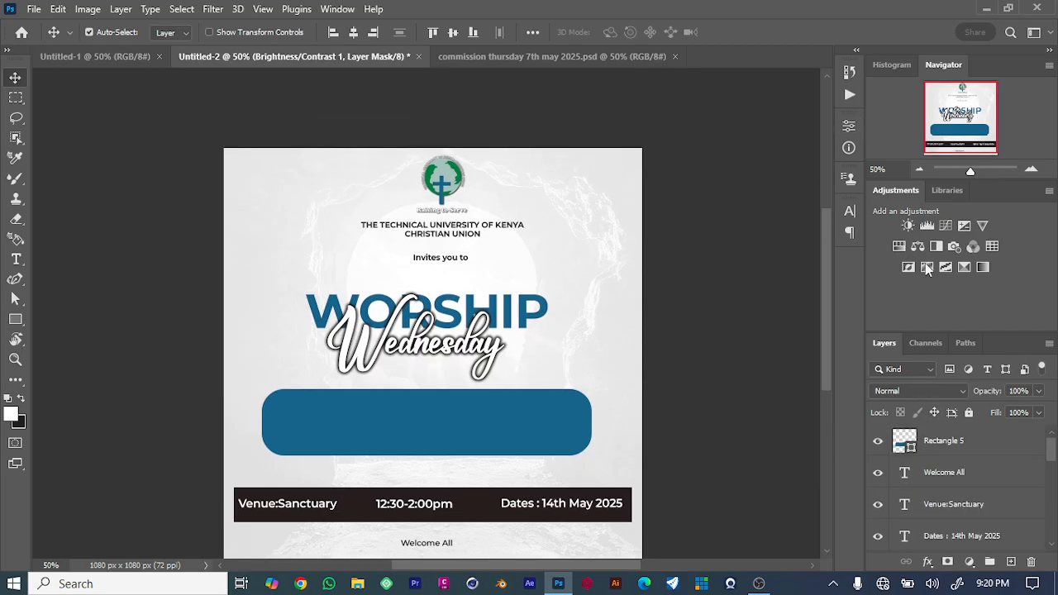
pyautogui.click(907, 226)
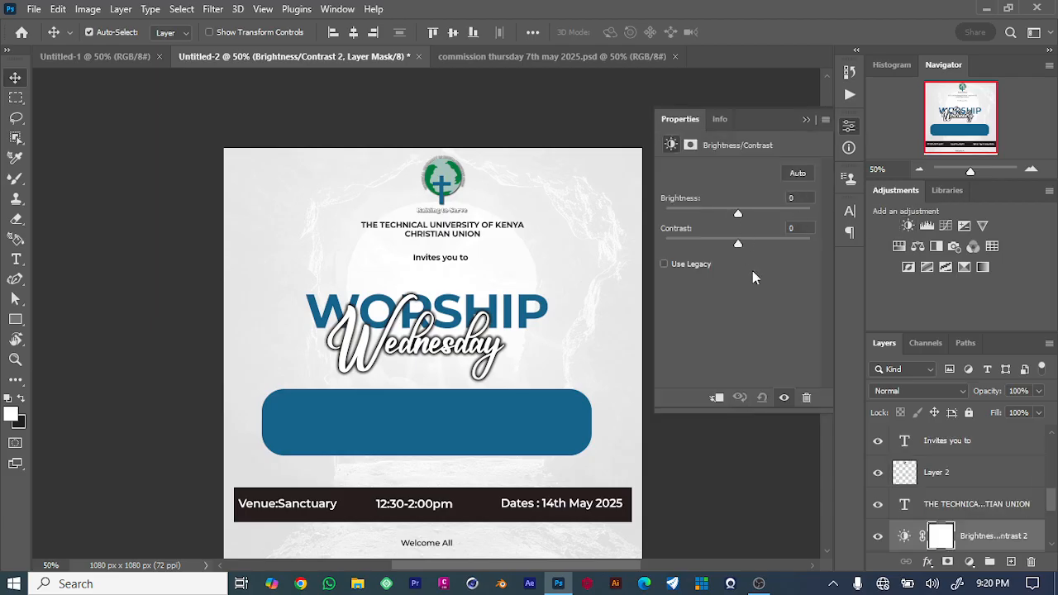
pyautogui.moveTo(764, 247); pyautogui.dragTo(786, 245)
pyautogui.moveTo(736, 205); pyautogui.dragTo(779, 248)
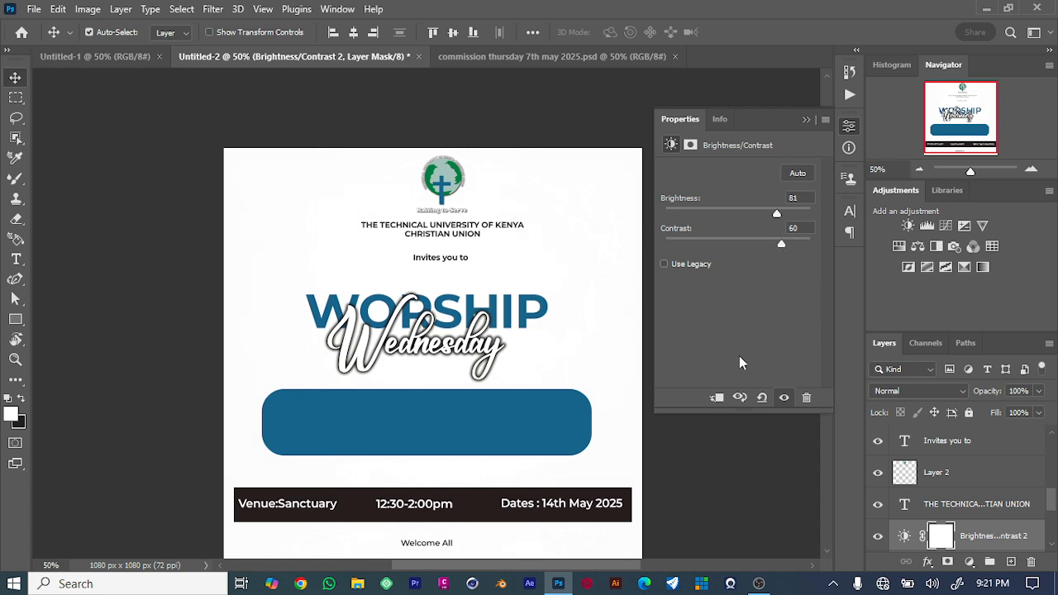
# Set the Rectangle 2 layer's opacity to 28%.
pyautogui.scroll(-4, 931, 460)
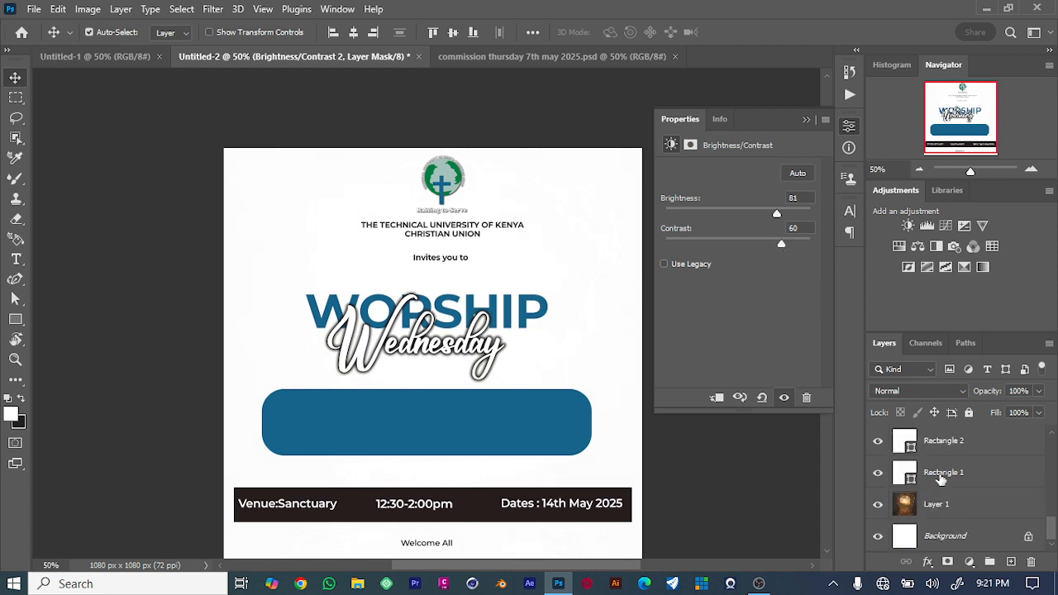
pyautogui.click(941, 475)
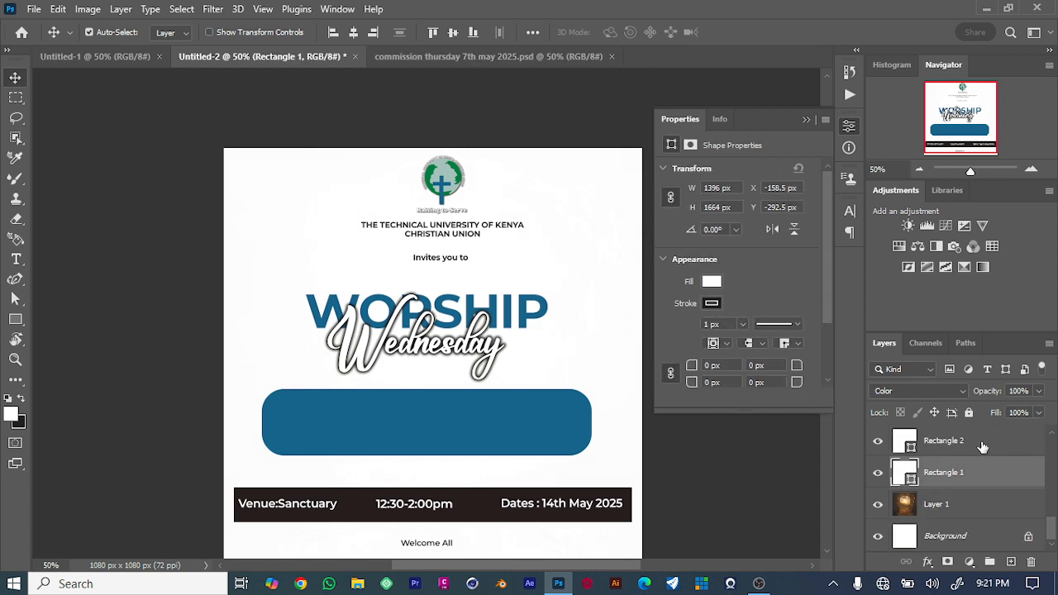
pyautogui.click(984, 444)
pyautogui.click(1038, 391)
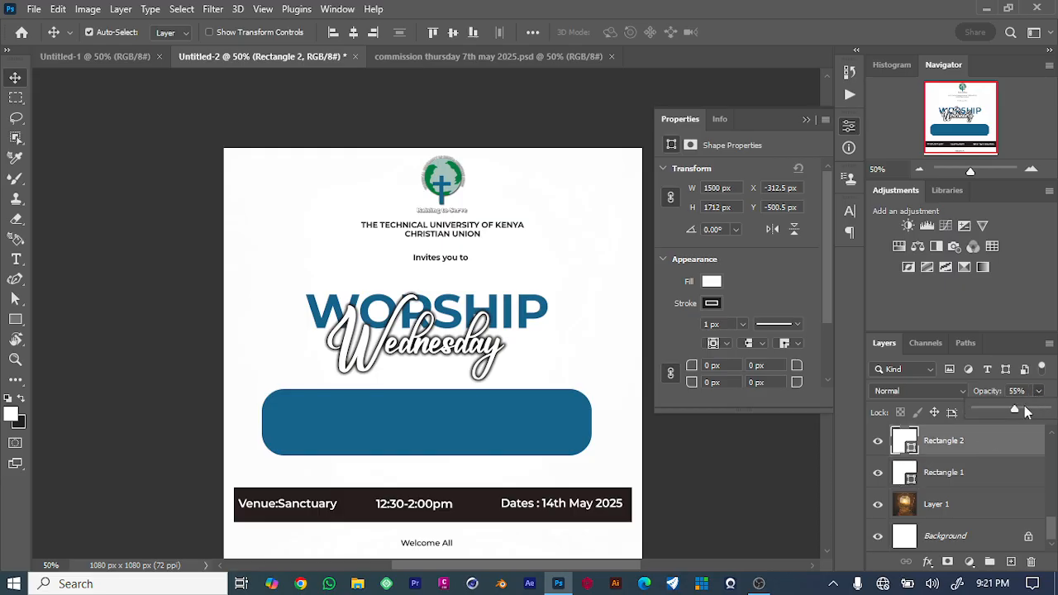
pyautogui.moveTo(994, 410)
pyautogui.mouseDown()
pyautogui.moveTo(983, 408)
pyautogui.moveTo(990, 413)
pyautogui.mouseUp()
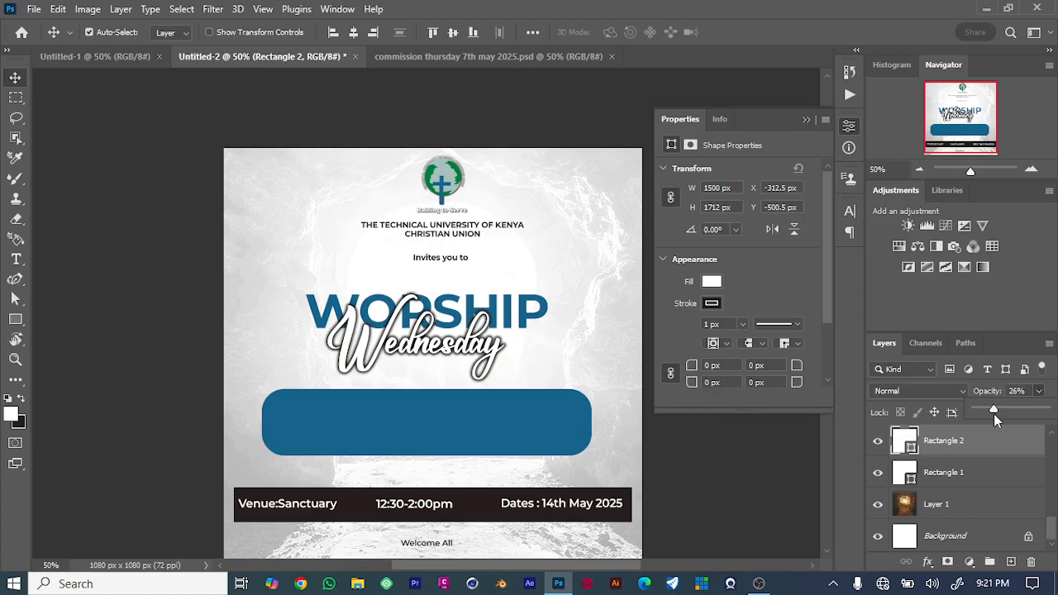
pyautogui.moveTo(995, 412); pyautogui.dragTo(995, 409)
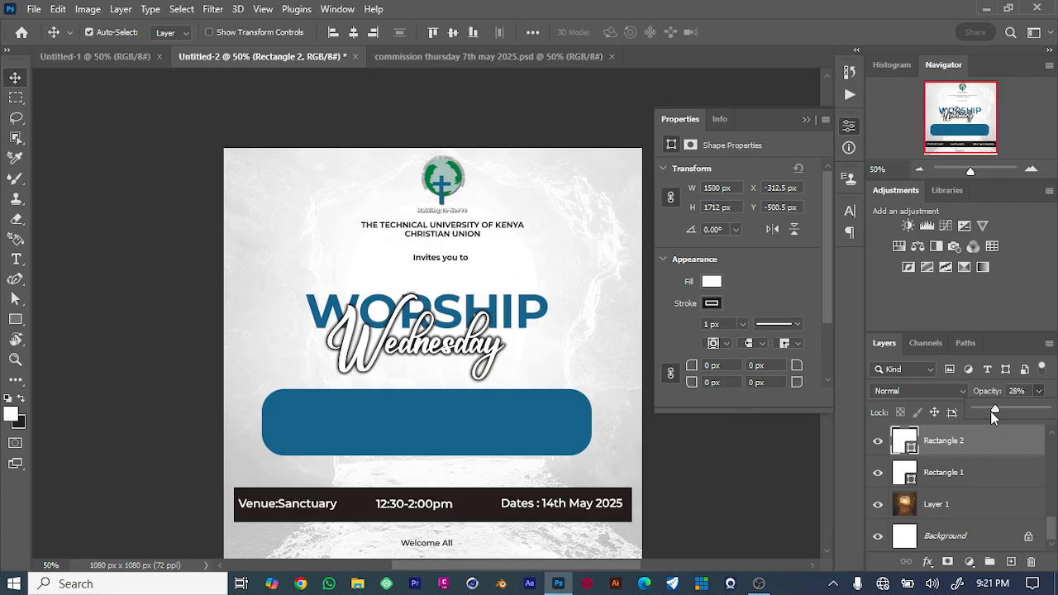
pyautogui.click(755, 467)
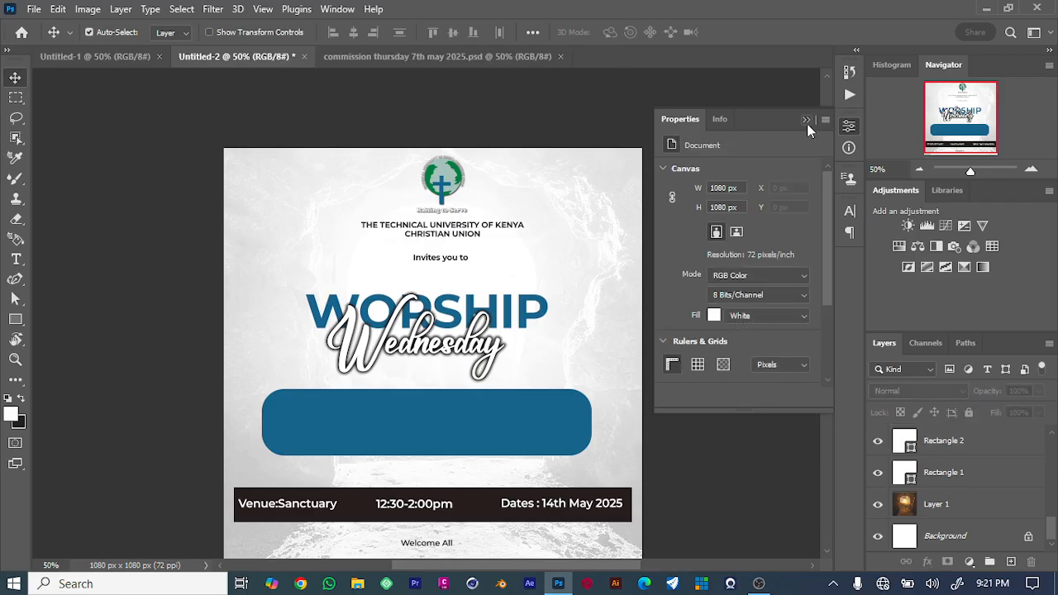
pyautogui.click(806, 120)
# Save the document as a Photoshop file named worship wednesday 14th May 2025 with maximized compatibility.
pyautogui.scroll(-2, 732, 215)
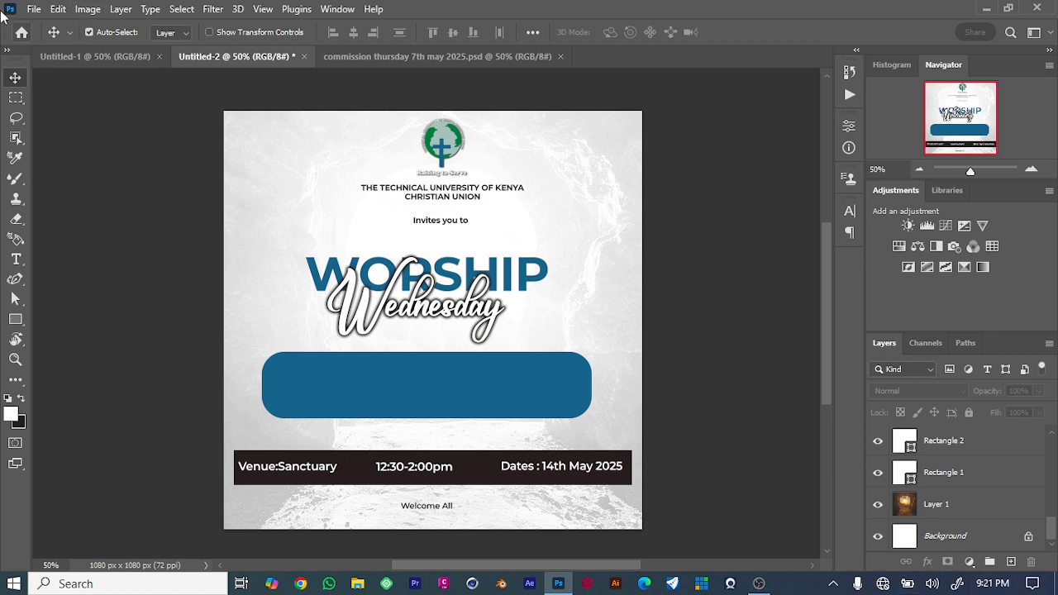
pyautogui.click(34, 10)
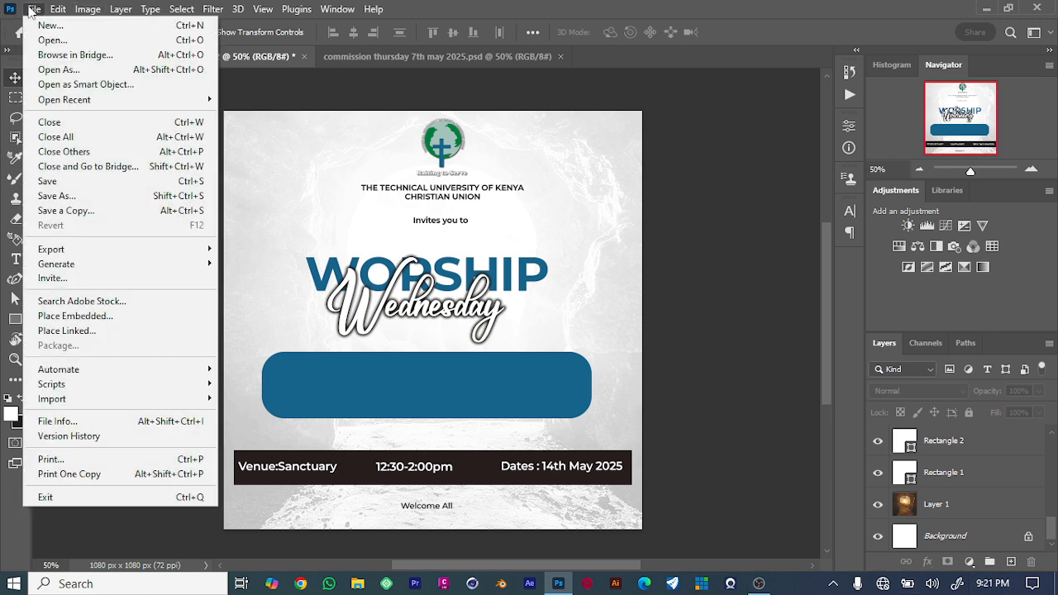
pyautogui.click(80, 195)
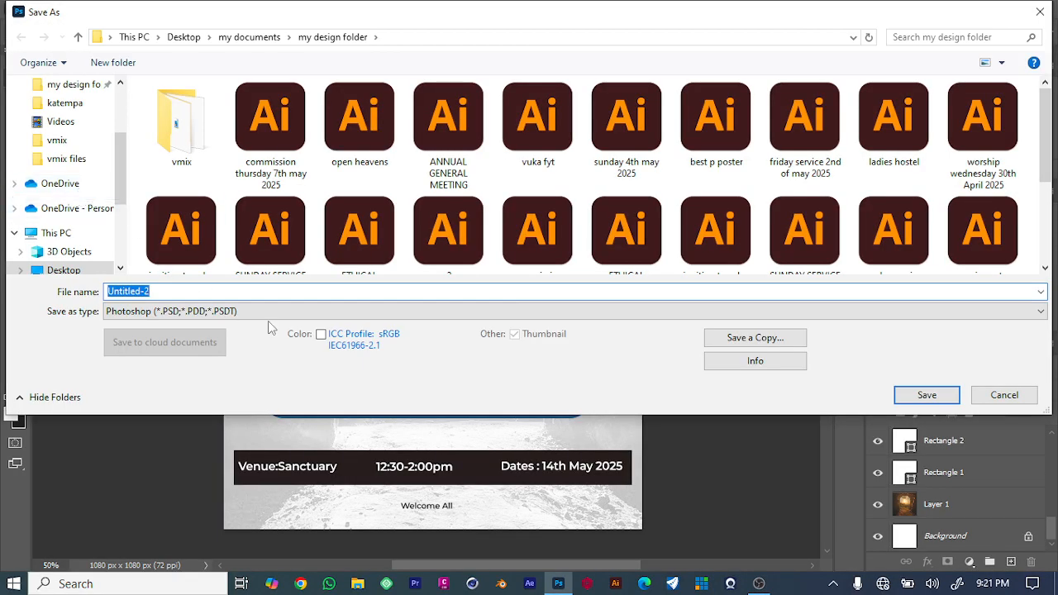
pyautogui.write('worship')
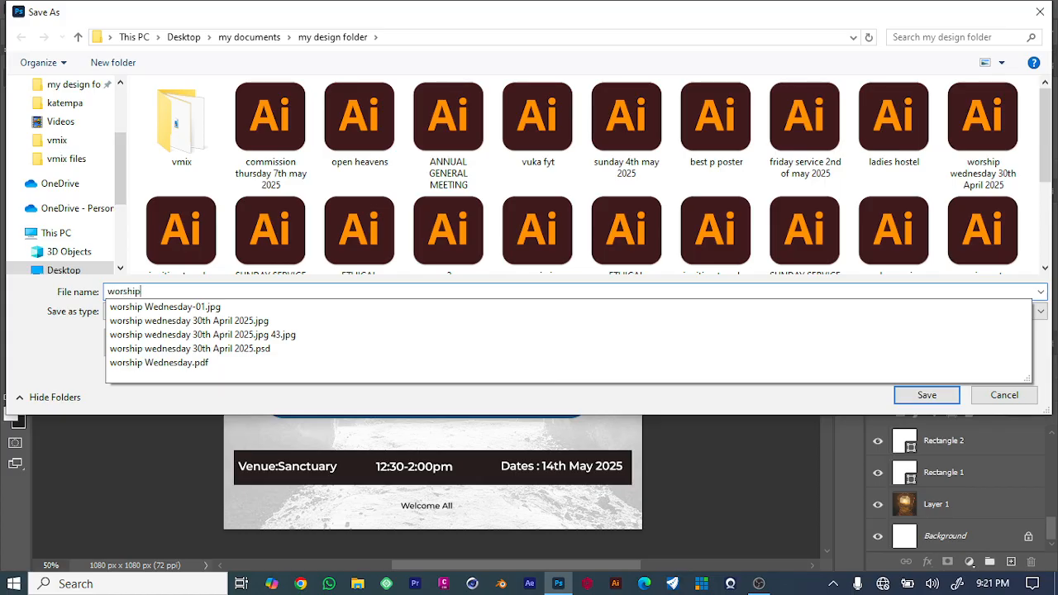
pyautogui.write(' wednesday 14th')
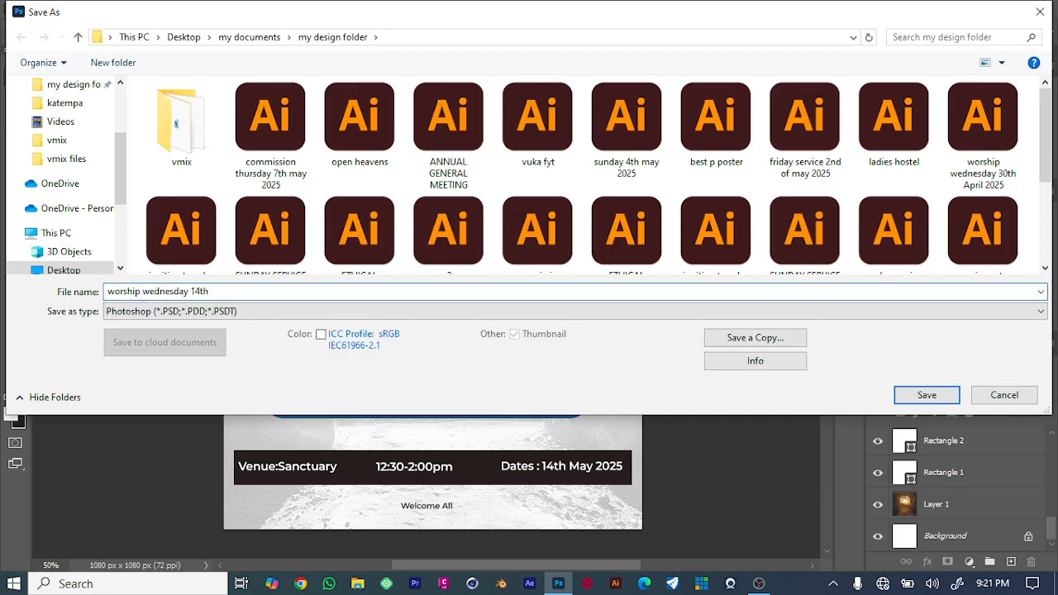
pyautogui.write(' May 2025')
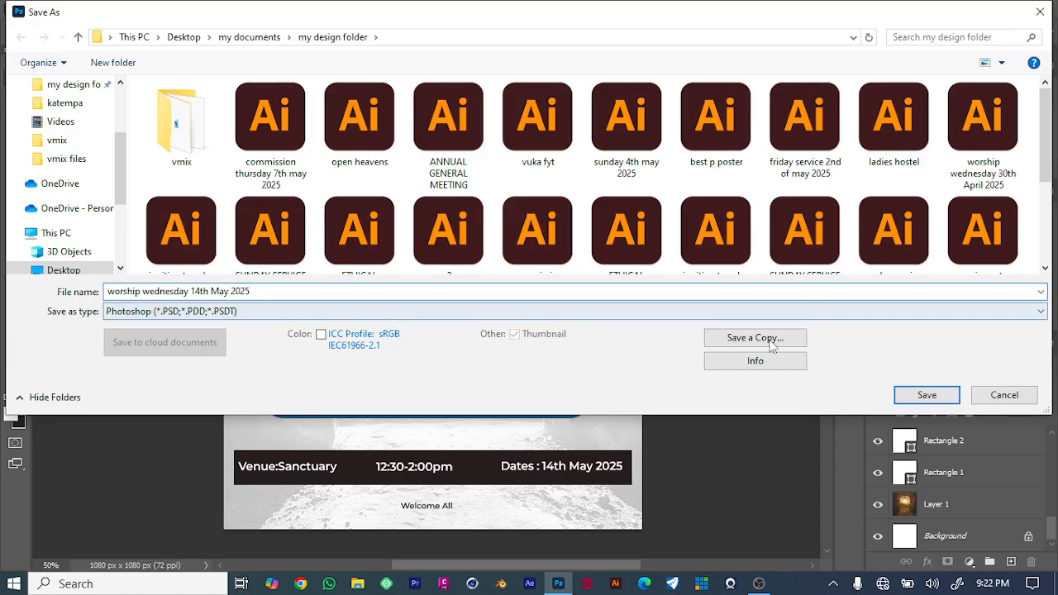
pyautogui.click(919, 395)
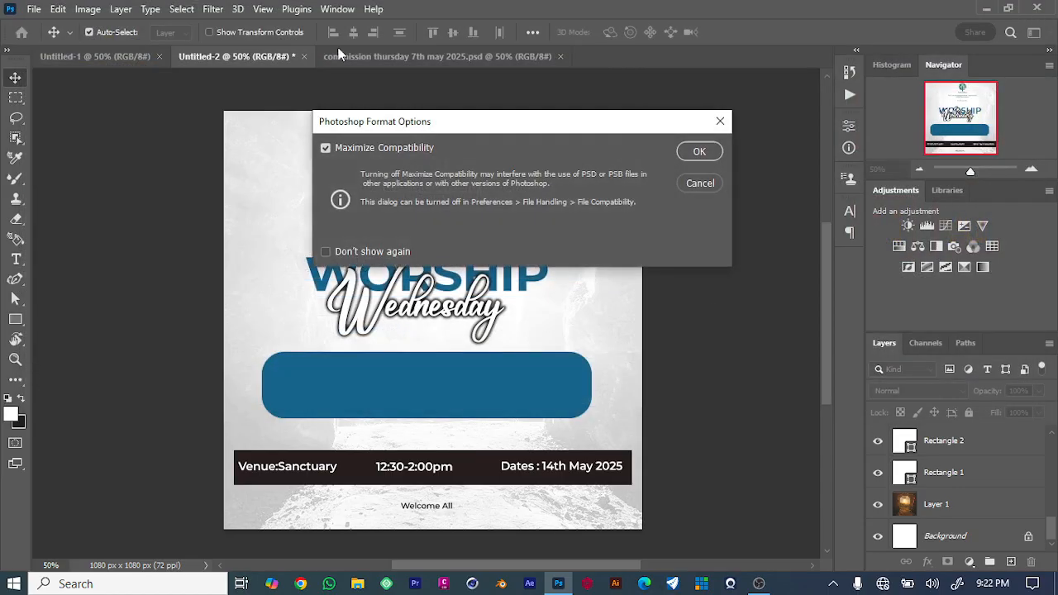
pyautogui.click(699, 152)
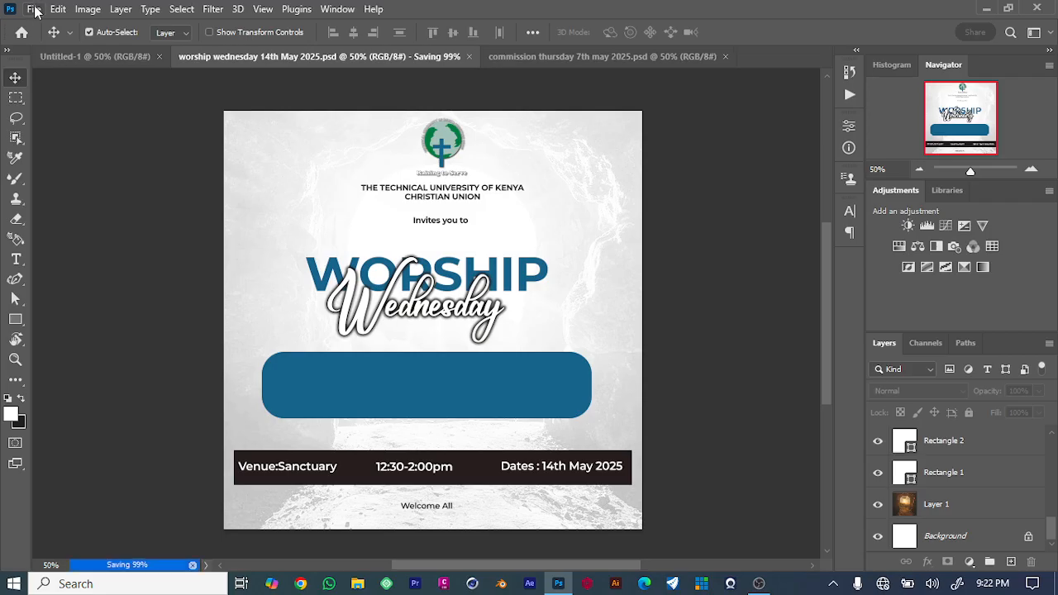
# Export the design as a JPG at quality 7, saving it as worship wednesday 14th May 2025.
pyautogui.click(34, 9)
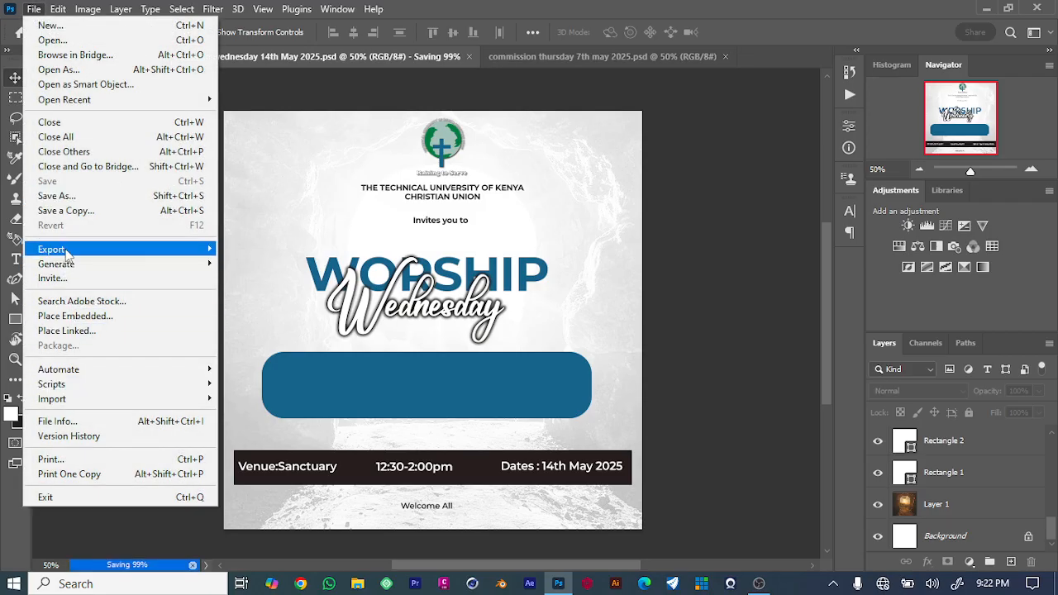
pyautogui.moveTo(68, 255)
pyautogui.click(290, 264)
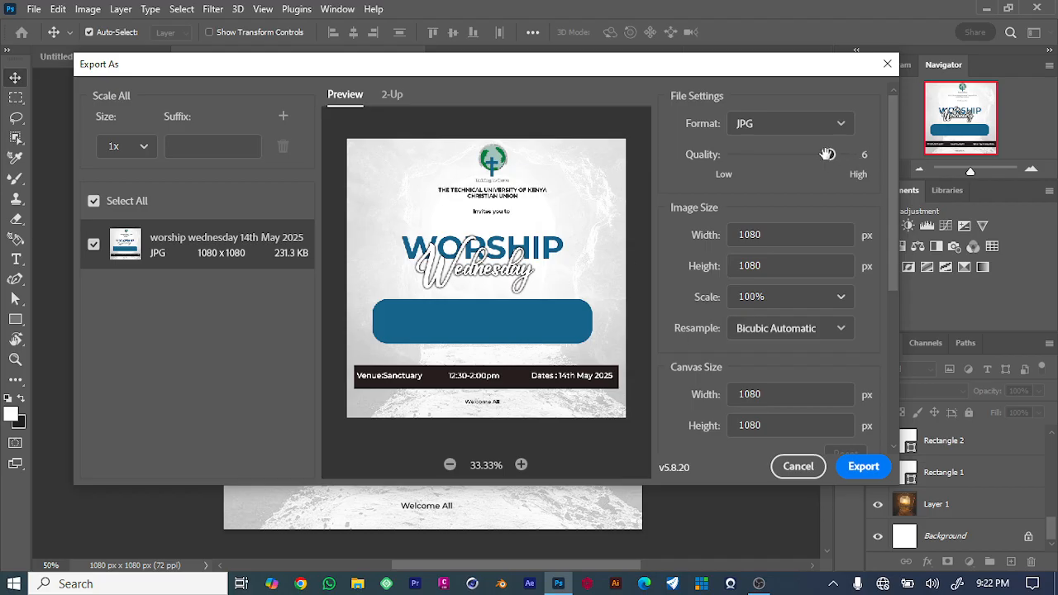
pyautogui.moveTo(829, 154); pyautogui.dragTo(897, 166)
pyautogui.click(839, 126)
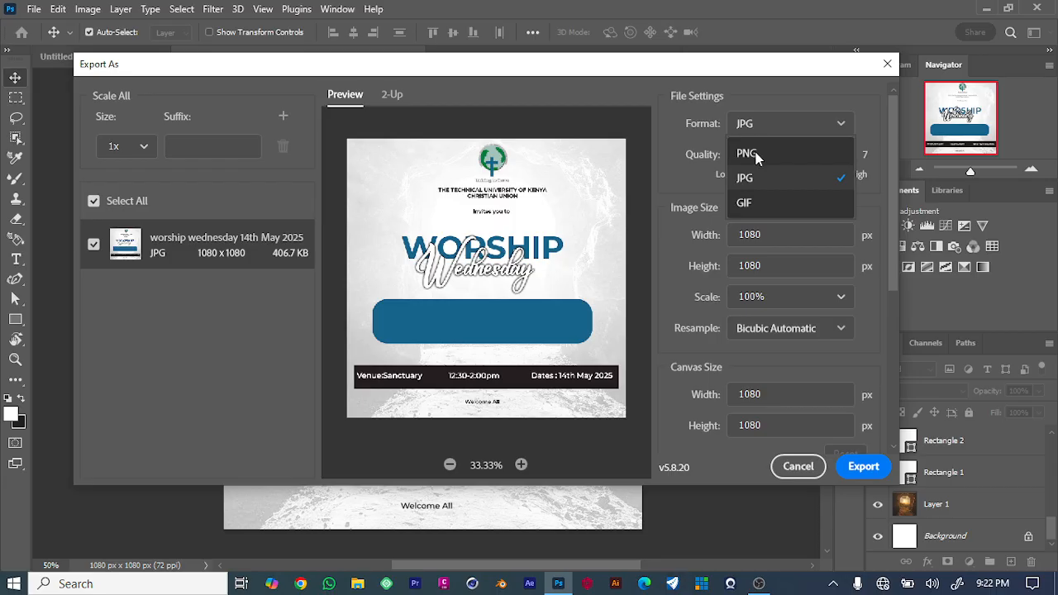
pyautogui.click(653, 221)
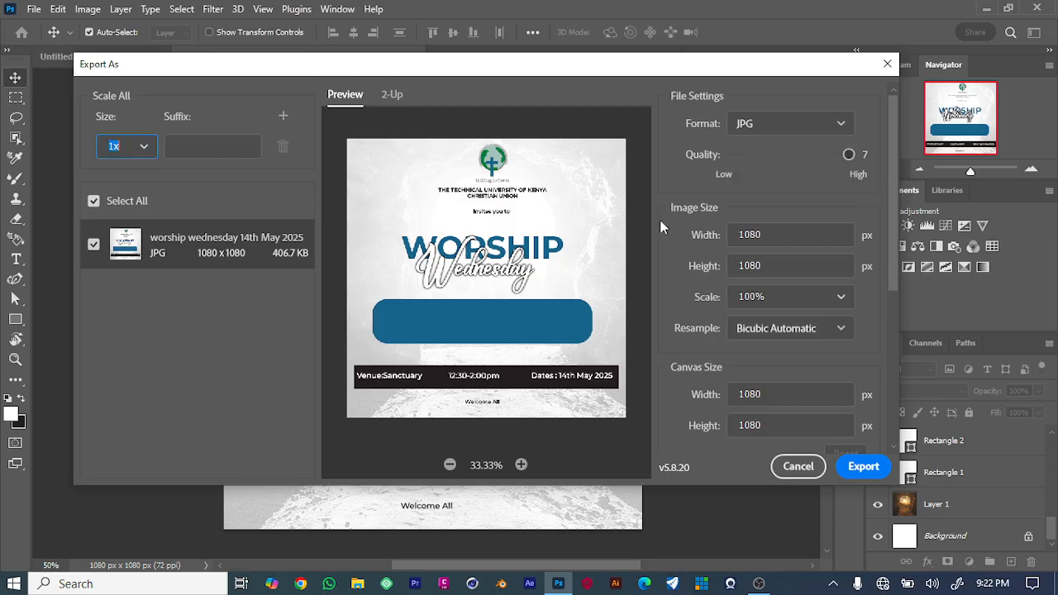
pyautogui.click(863, 466)
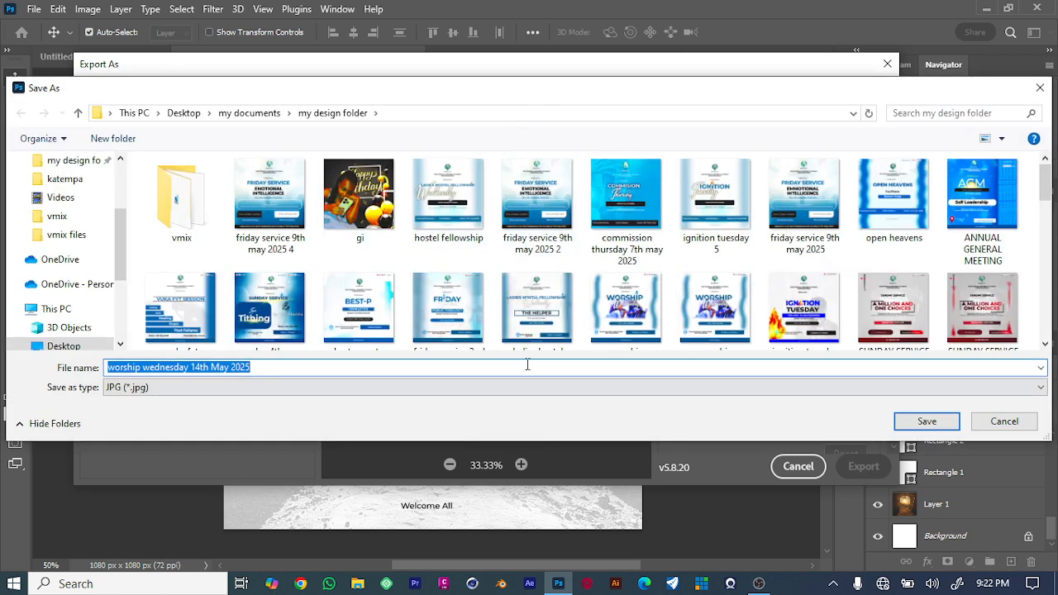
pyautogui.click(937, 429)
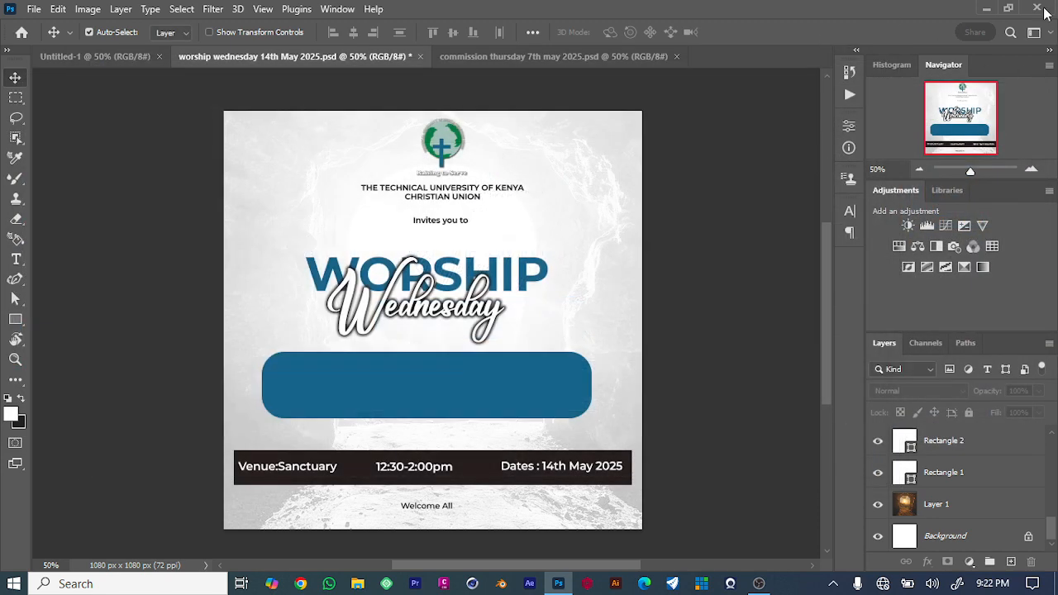
# Start quitting Photoshop.
pyautogui.click(1039, 8)
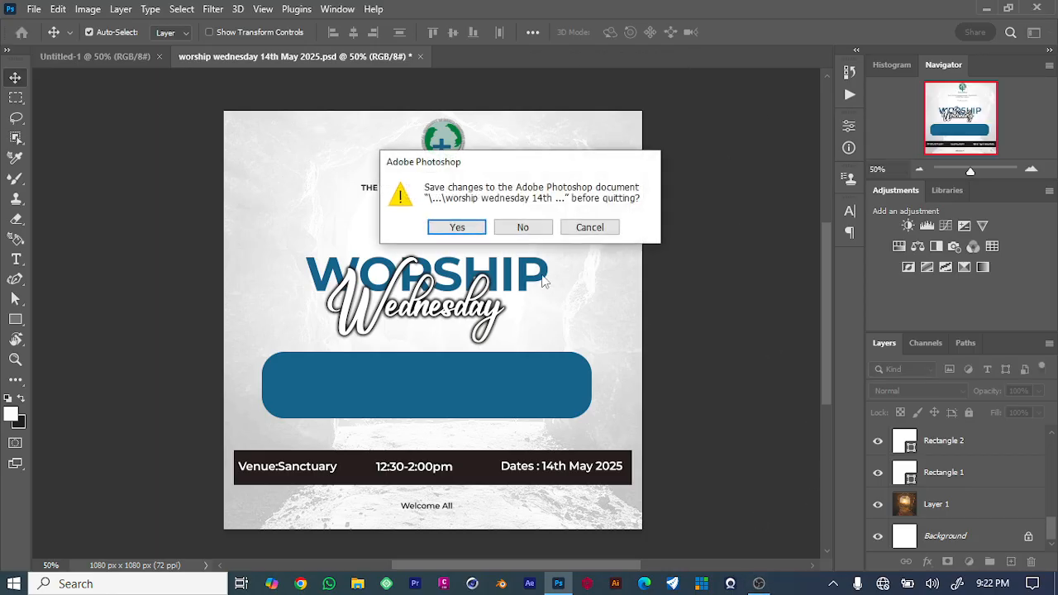
pyautogui.click(759, 584)
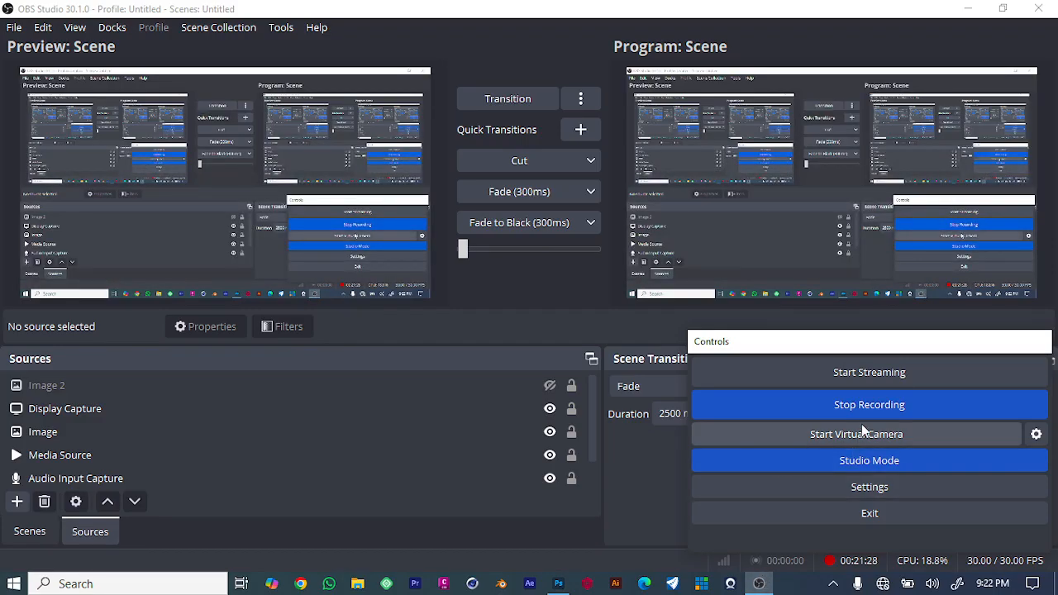